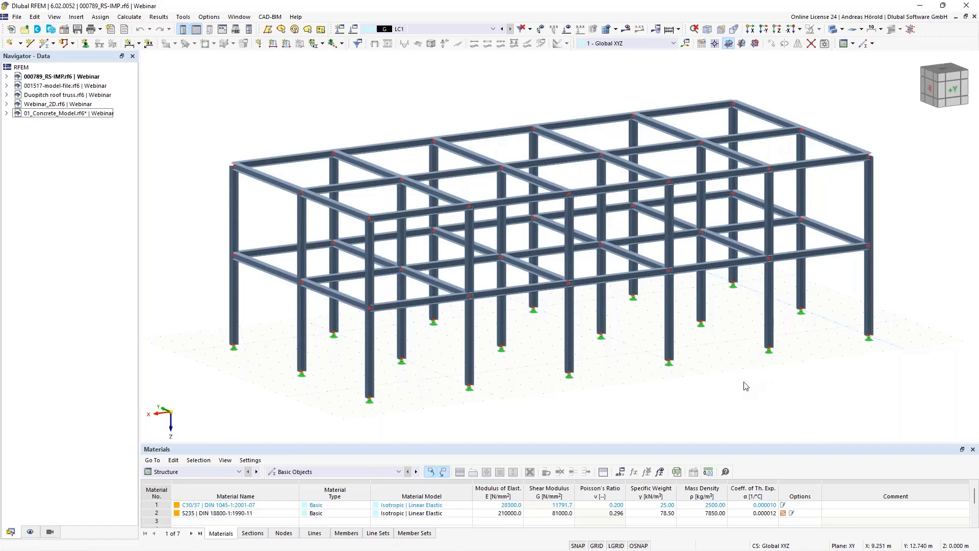
# Step: Colour the rendered members by their section in the display settings
pyautogui.moveTo(737, 390)
pyautogui.keyDown('ctrl'); pyautogui.mouseDown(button='middle')
pyautogui.moveTo(763, 391)
pyautogui.moveTo(732, 395)
pyautogui.moveTo(724, 387)
pyautogui.mouseUp(button='middle'); pyautogui.keyUp('ctrl')
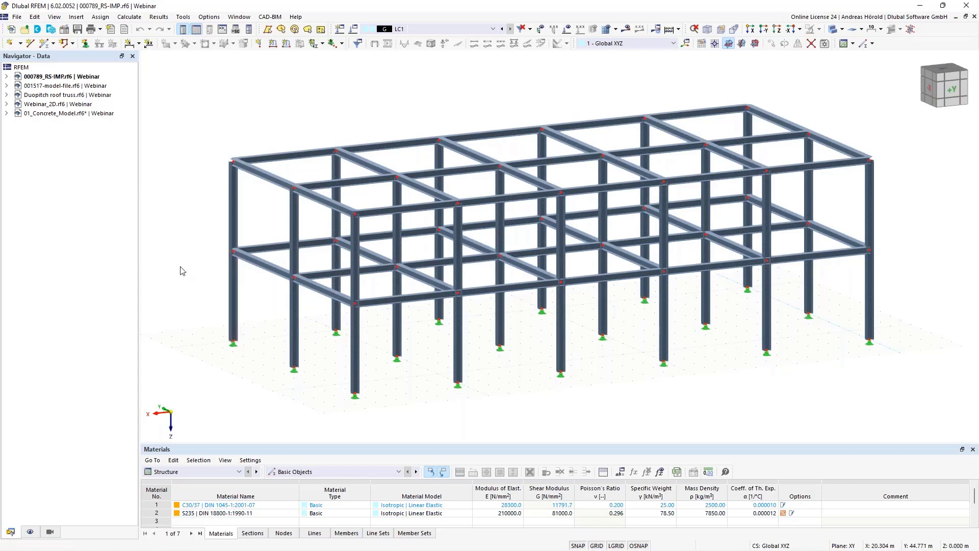
pyautogui.click(6, 76)
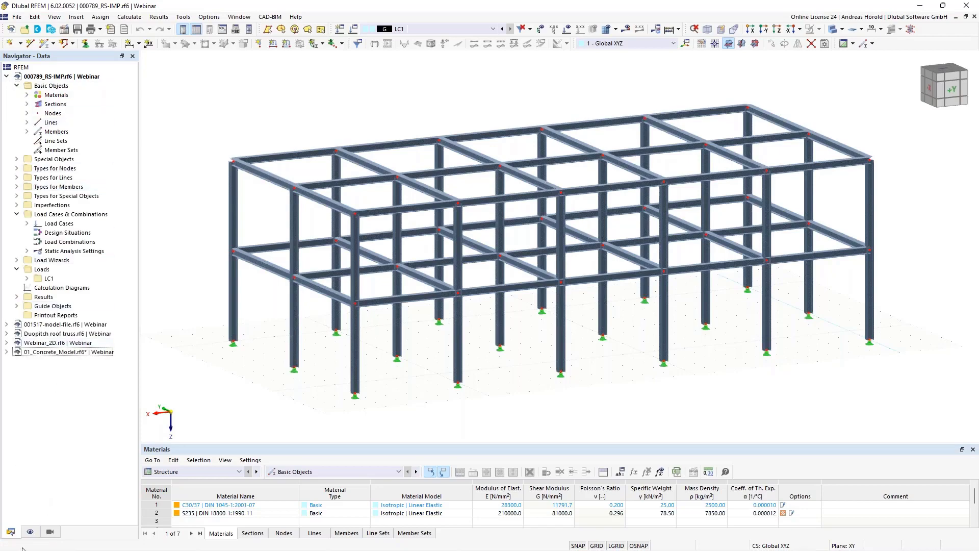
pyautogui.click(30, 532)
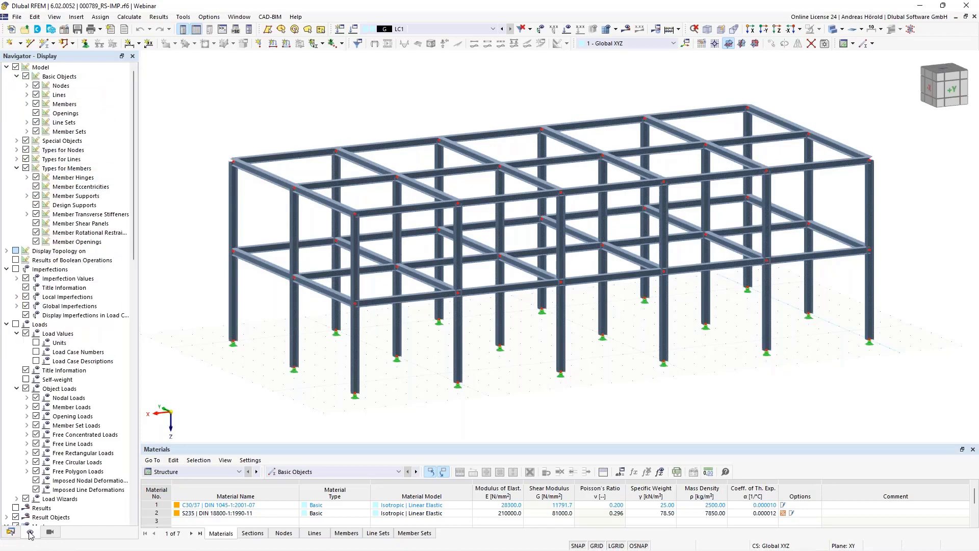
pyautogui.scroll(-3, 77, 400)
pyautogui.scroll(-15, 78, 400)
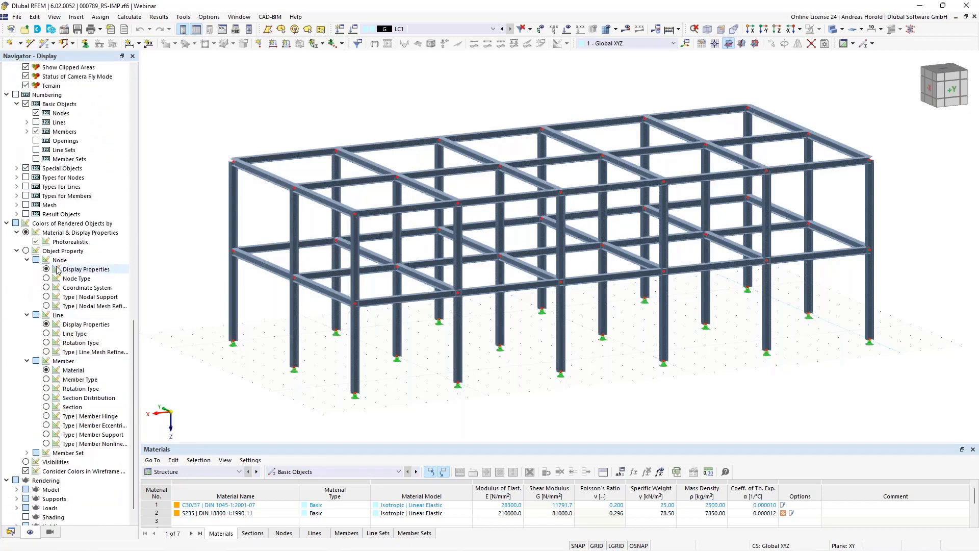
pyautogui.click(47, 379)
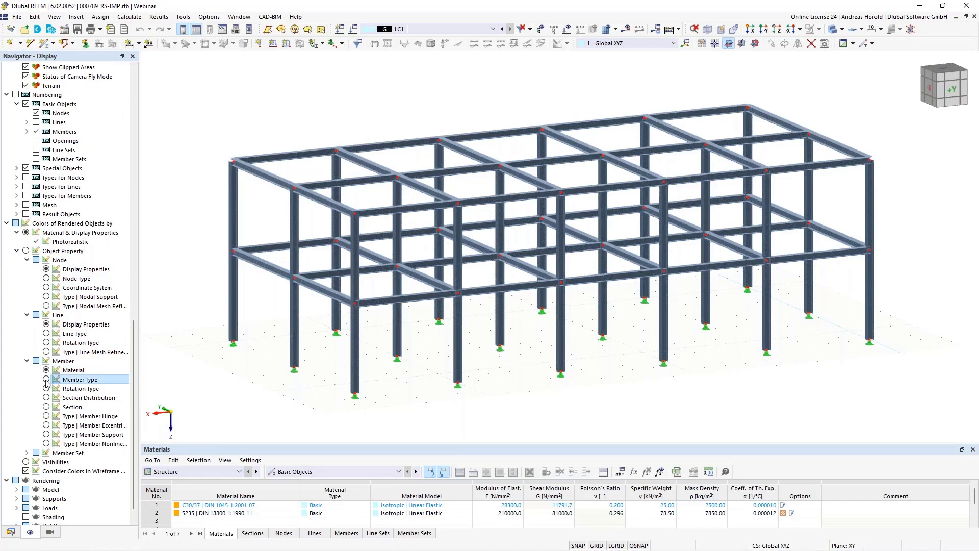
pyautogui.click(47, 407)
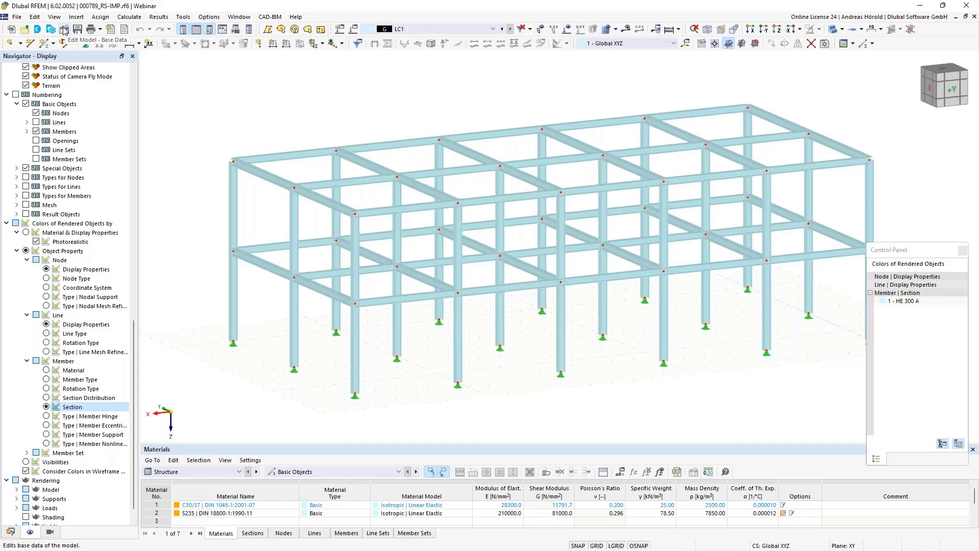
# Step: Activate Member Representatives in the options of the model's base data
pyautogui.click(64, 30)
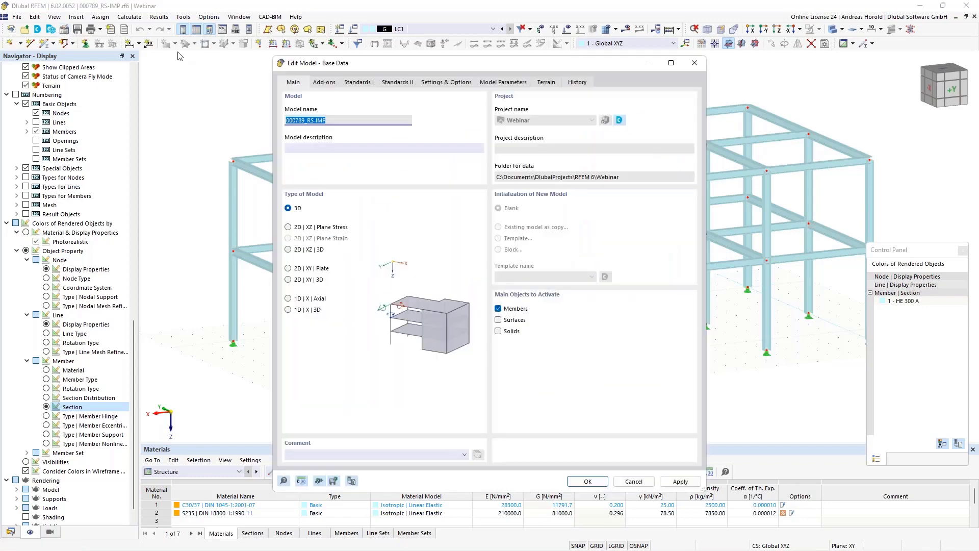
pyautogui.click(452, 83)
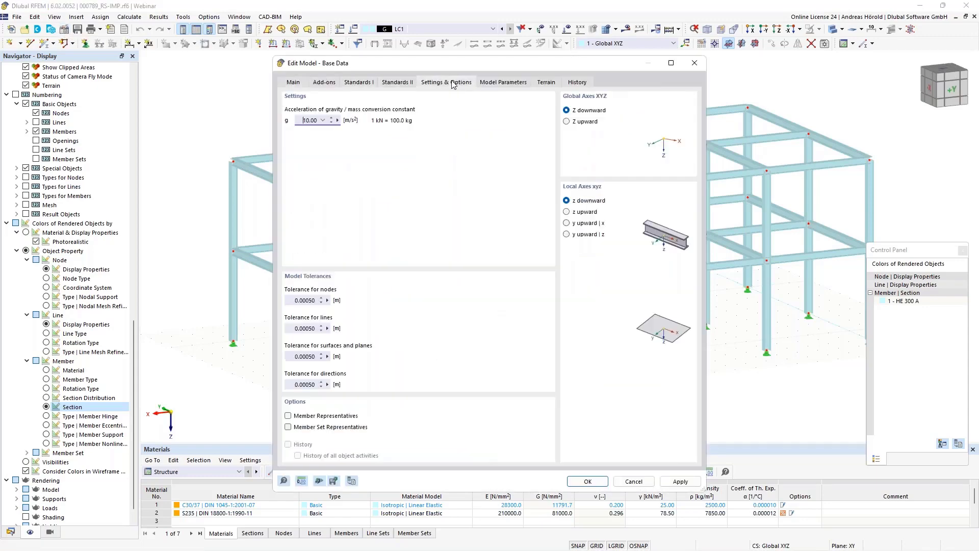
pyautogui.click(289, 416)
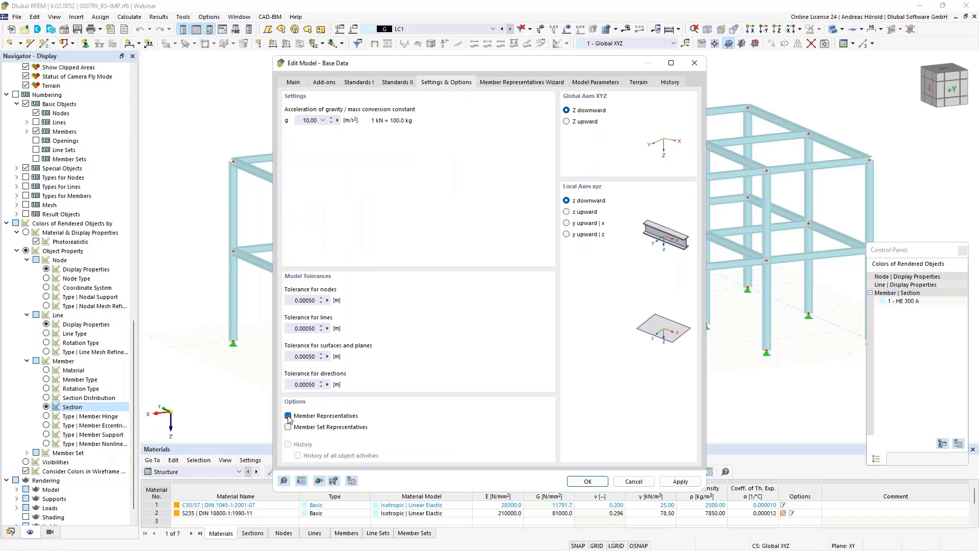
pyautogui.click(589, 481)
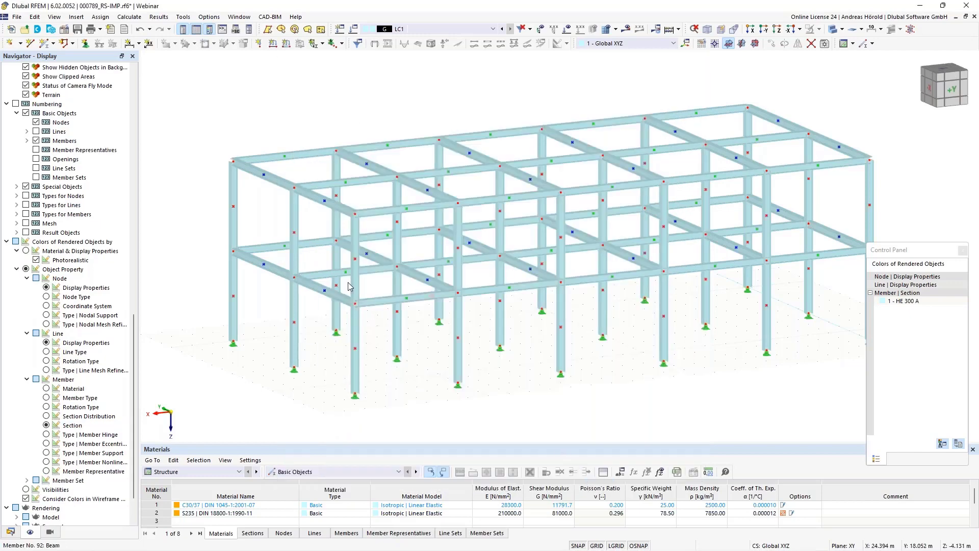
# Step: Inspect the representatives of a cross beam, a longitudinal beam and a column, and colour the members by member representative
pyautogui.click(324, 204)
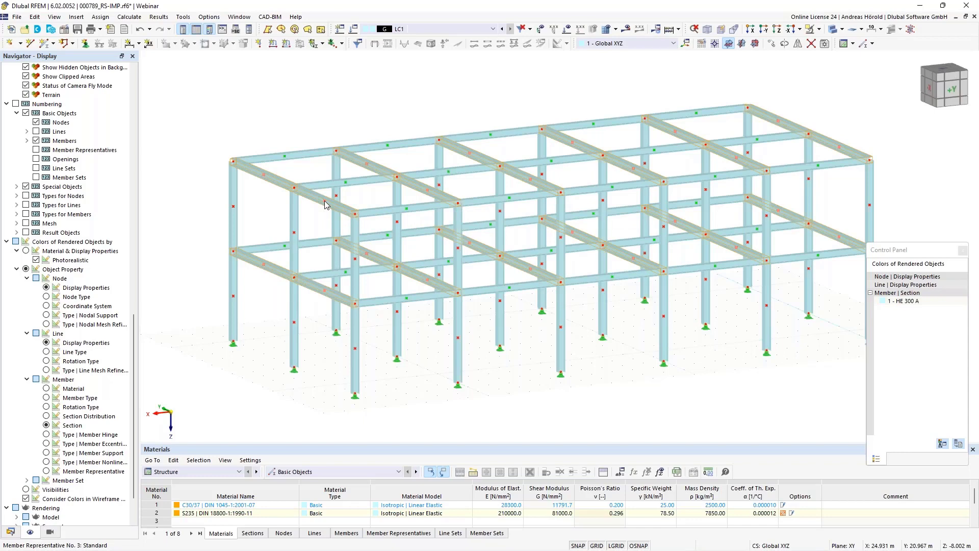
pyautogui.moveTo(325, 205)
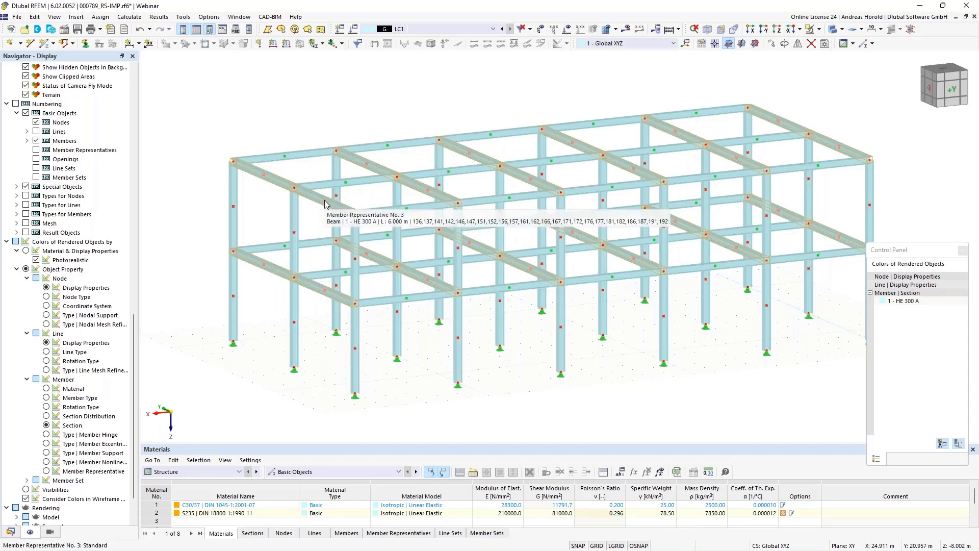
pyautogui.click(346, 185)
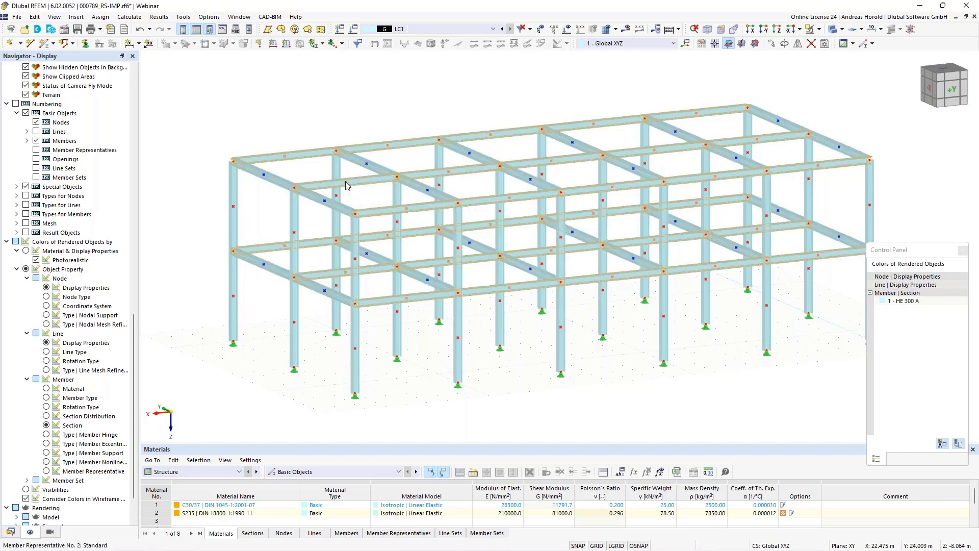
pyautogui.click(356, 352)
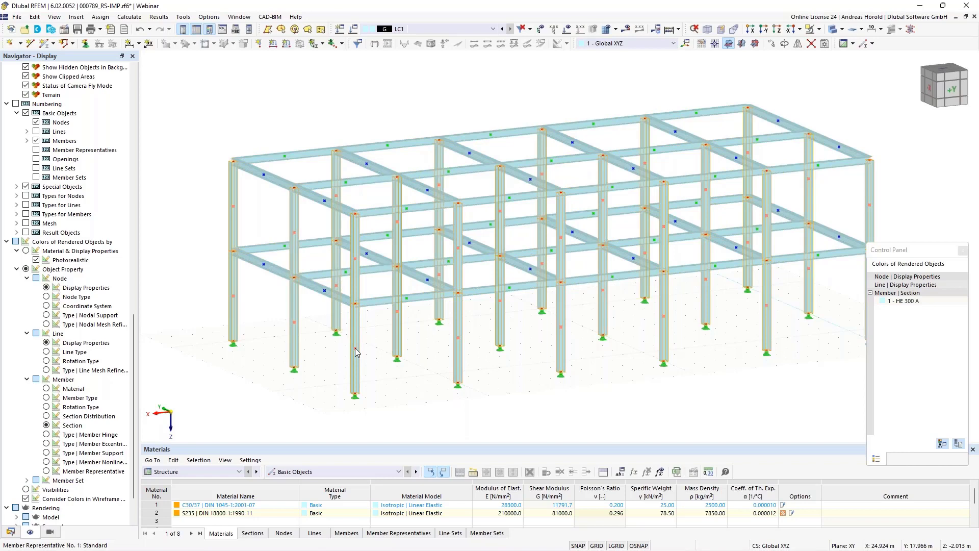
pyautogui.click(46, 471)
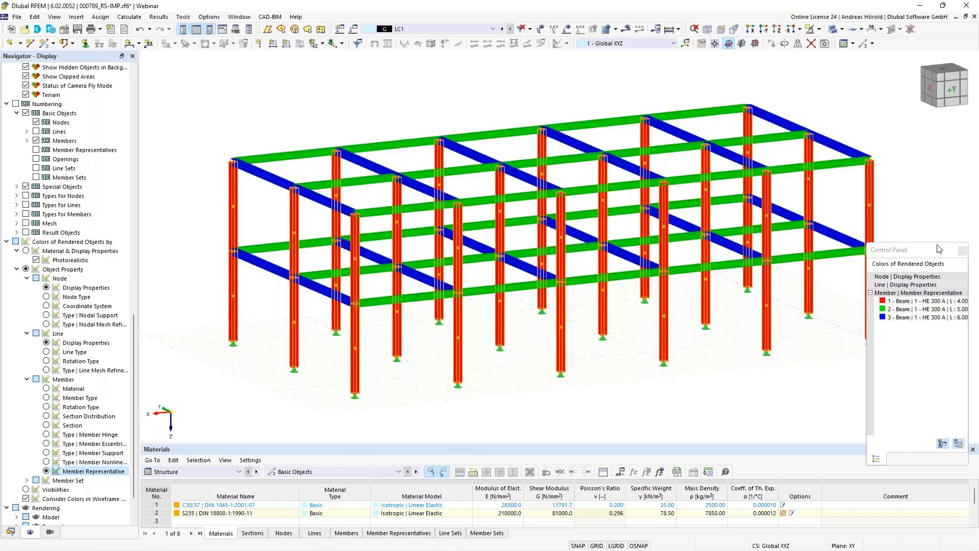
pyautogui.moveTo(925, 254); pyautogui.dragTo(869, 222)
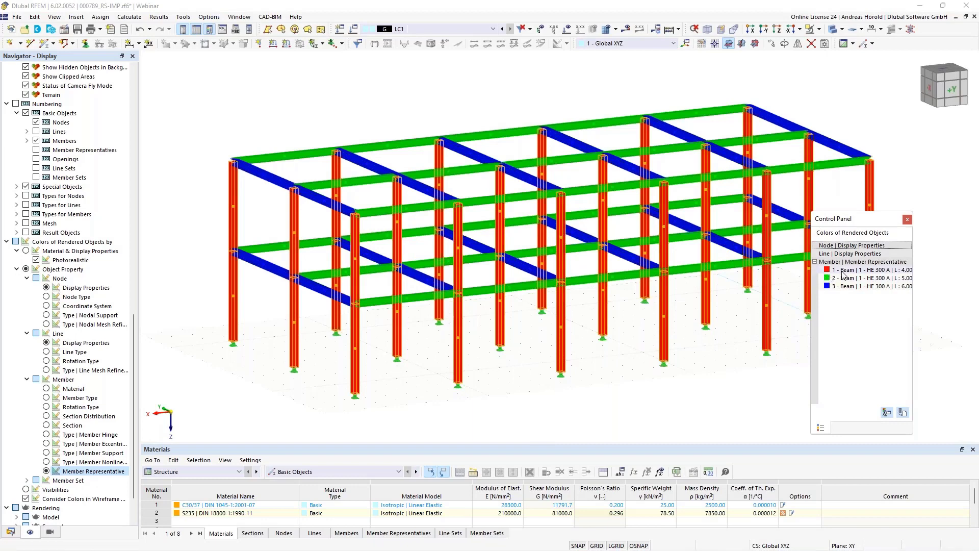
# Step: Rename the columns' member representative to "Column HE 300 A" and widen the colour legend
pyautogui.doubleClick(355, 352)
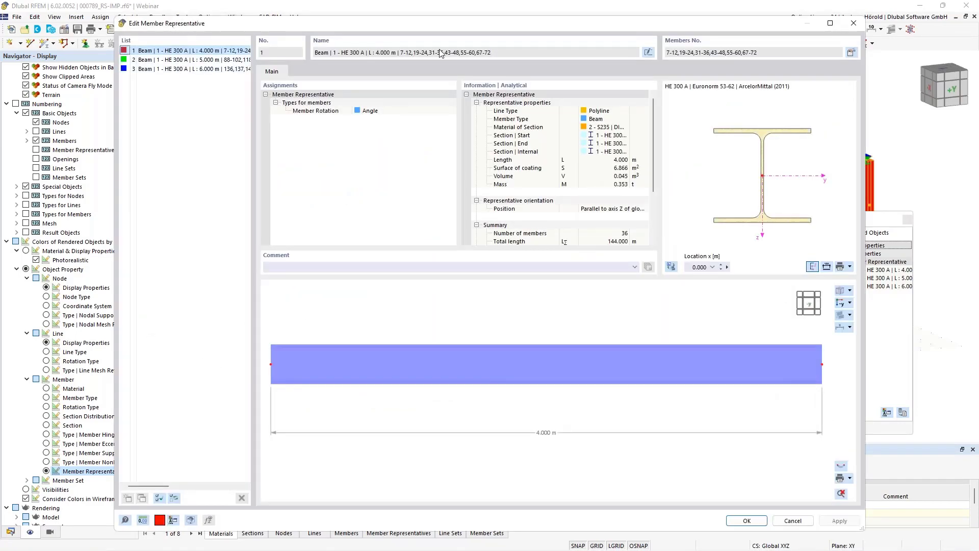
pyautogui.click(650, 53)
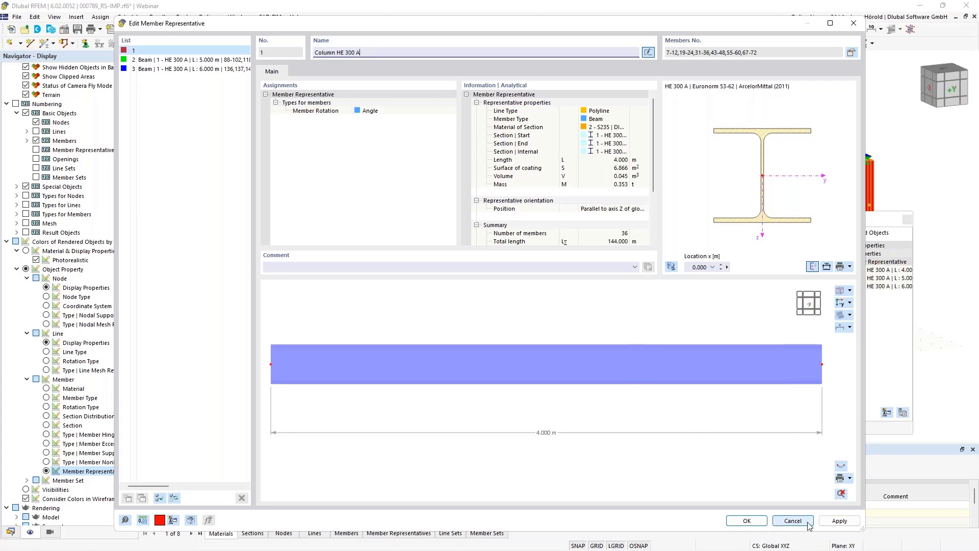
pyautogui.click(754, 521)
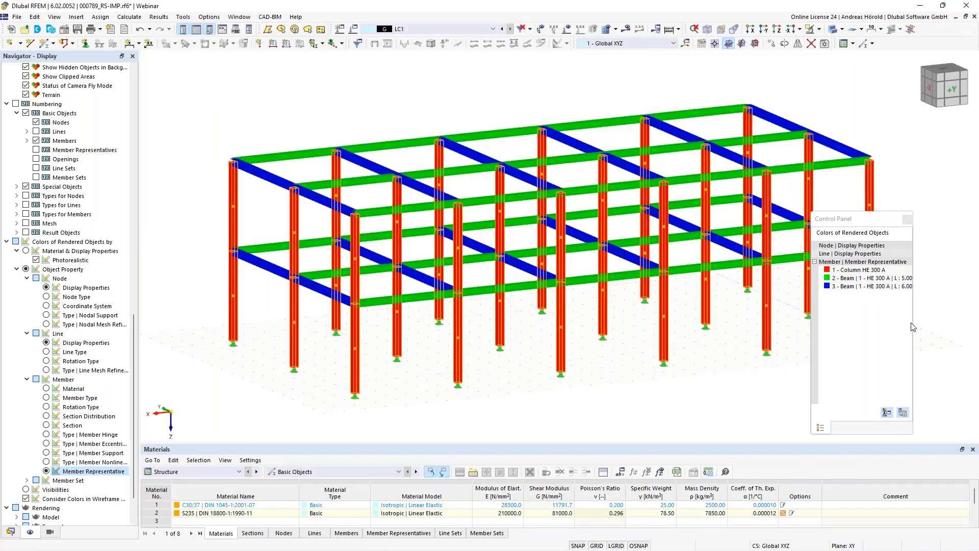
pyautogui.moveTo(913, 327); pyautogui.dragTo(947, 327)
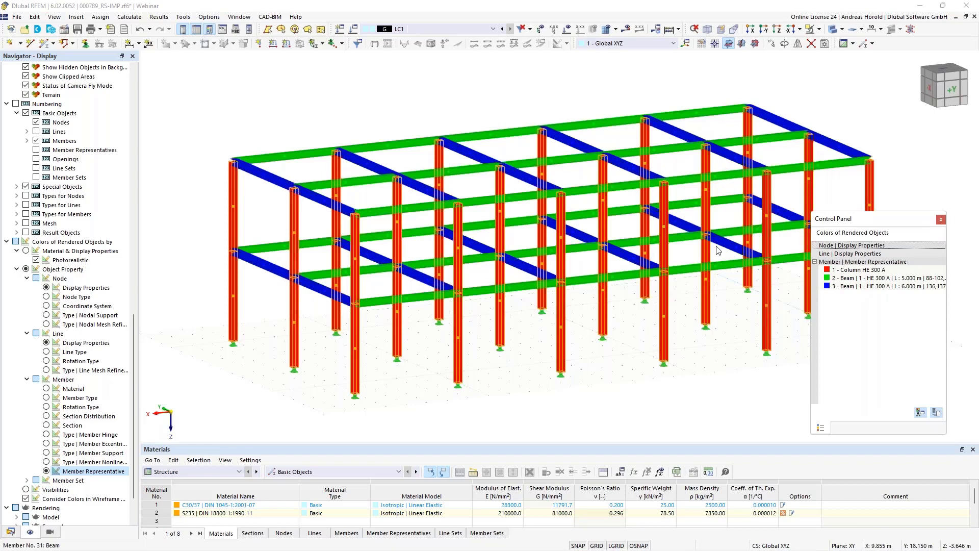
# Step: Move the end frame with its columns and cross beams by 1 m in the global X direction
pyautogui.moveTo(593, 324); pyautogui.dragTo(585, 311, button='middle')
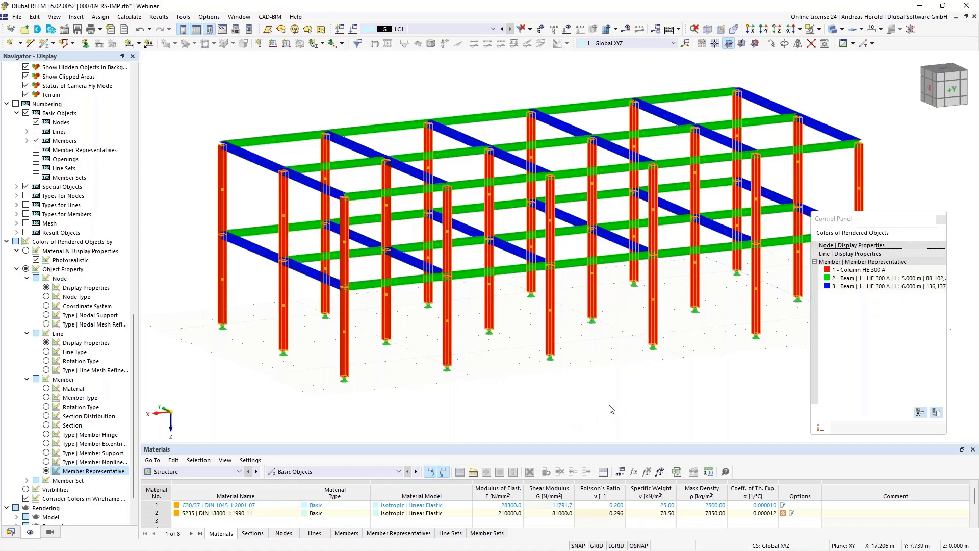
pyautogui.keyDown('ctrl'); pyautogui.moveTo(610, 406); pyautogui.dragTo(578, 433, button='middle'); pyautogui.keyUp('ctrl')
pyautogui.scroll(1, 578, 433)
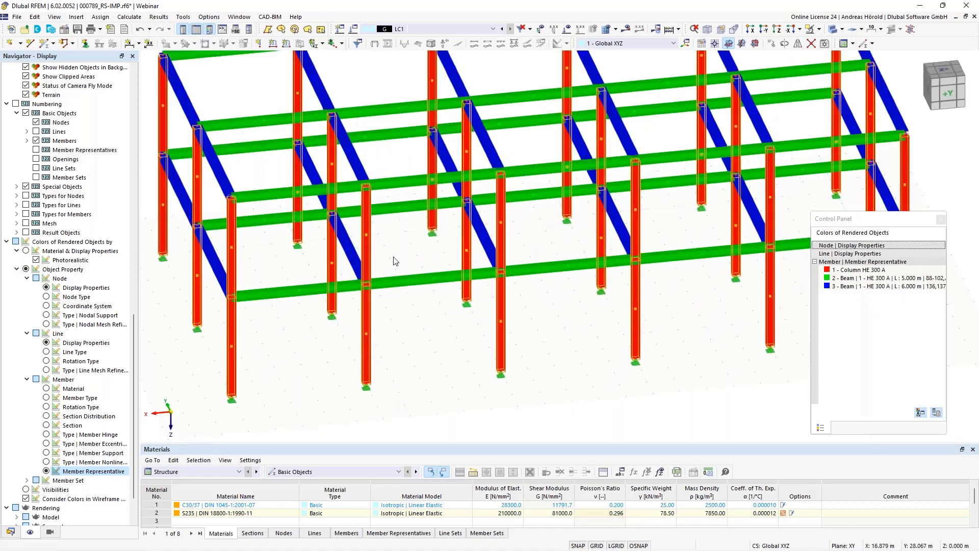
pyautogui.scroll(-2, 393, 258)
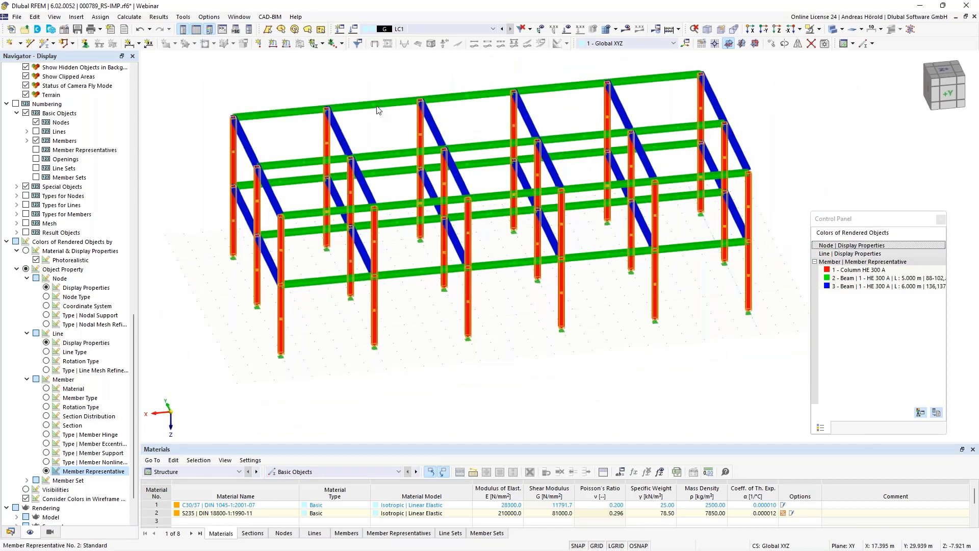
pyautogui.moveTo(186, 400); pyautogui.dragTo(304, 98)
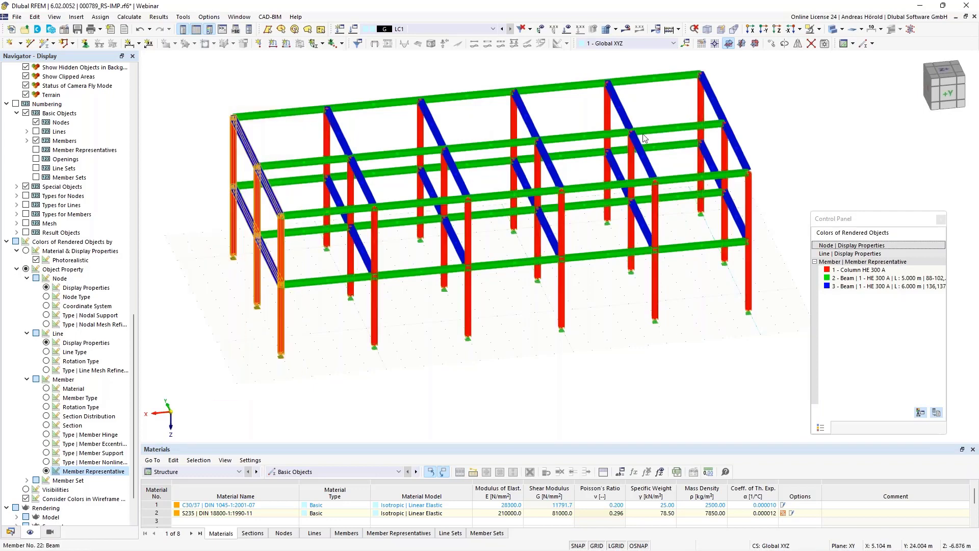
pyautogui.click(773, 44)
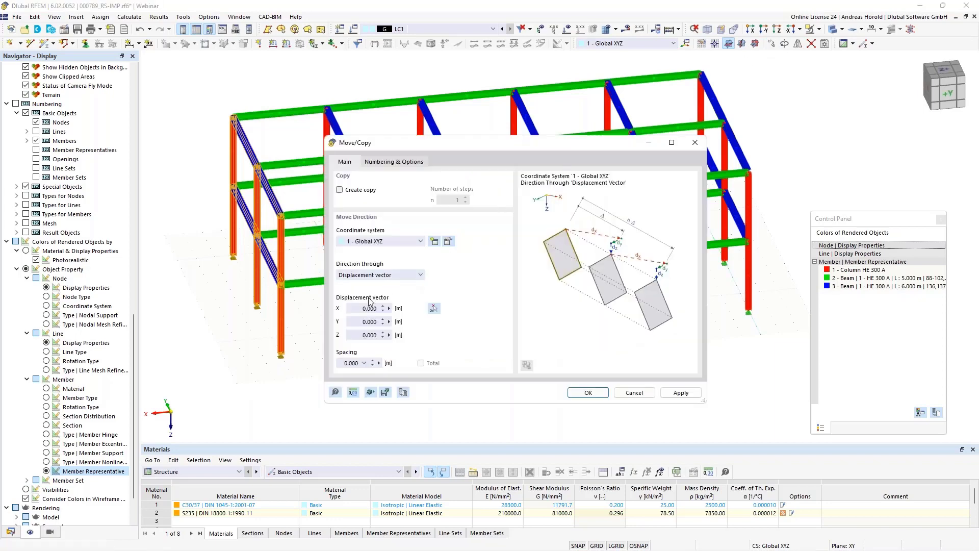
pyautogui.click(353, 309)
pyautogui.write('1')
pyautogui.click(588, 393)
pyautogui.keyDown('ctrl'); pyautogui.moveTo(459, 407); pyautogui.dragTo(510, 406, button='middle'); pyautogui.keyUp('ctrl')
pyautogui.scroll(2, 318, 203)
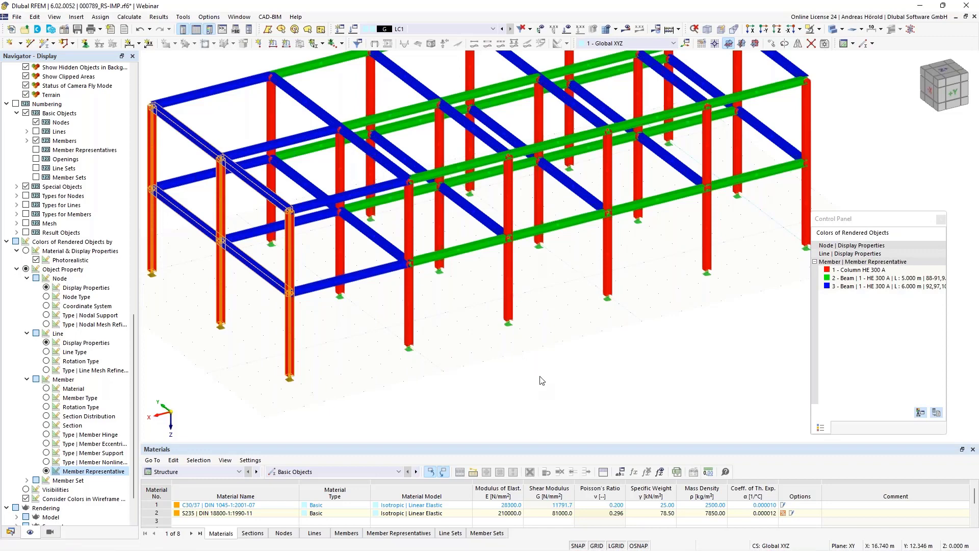
pyautogui.scroll(-2, 542, 382)
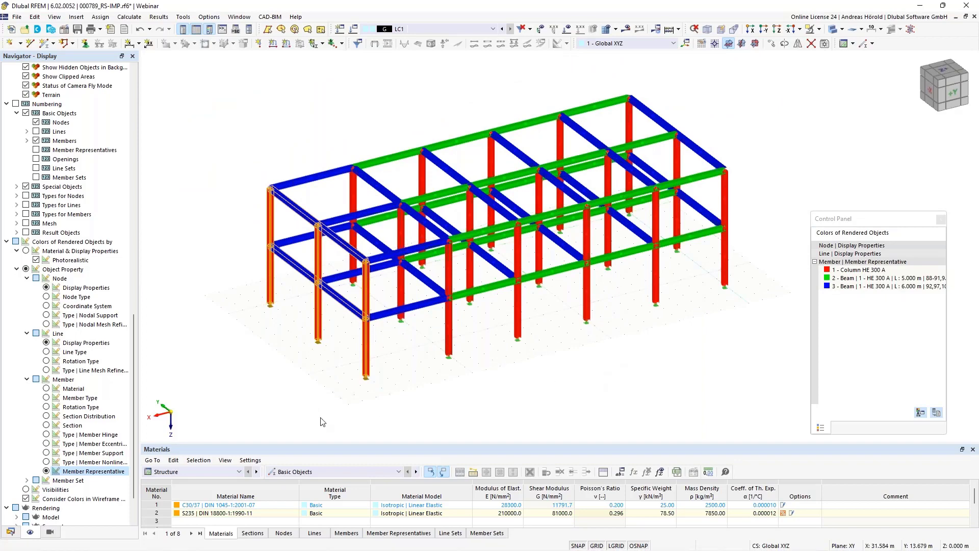
pyautogui.click(311, 396)
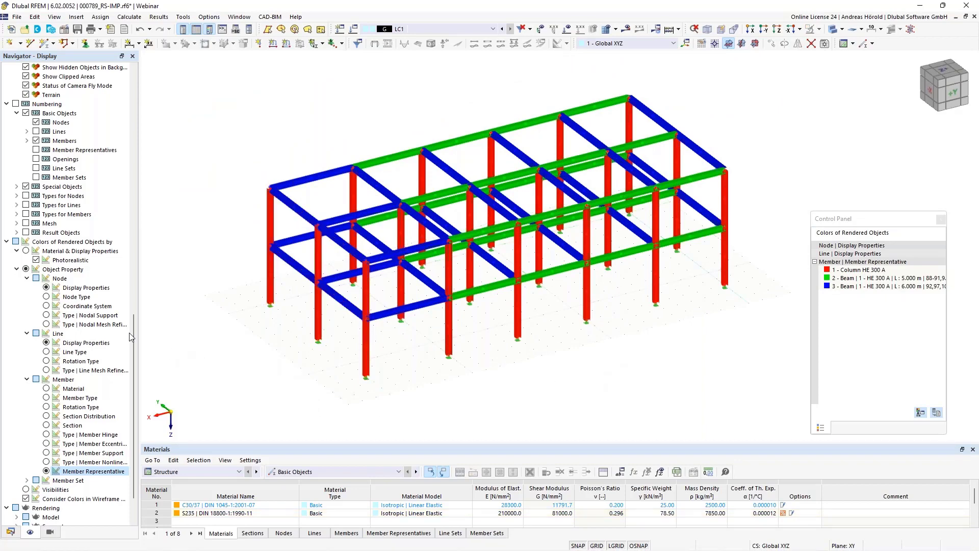
# Step: Colour the members by material and hide the member representatives in the model display
pyautogui.click(47, 388)
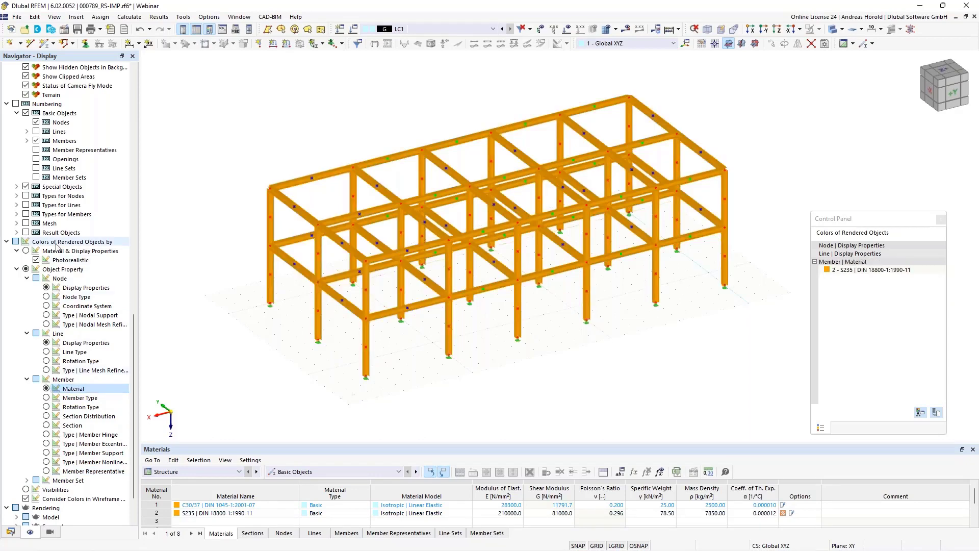
pyautogui.scroll(-15, 58, 233)
pyautogui.scroll(1, 58, 233)
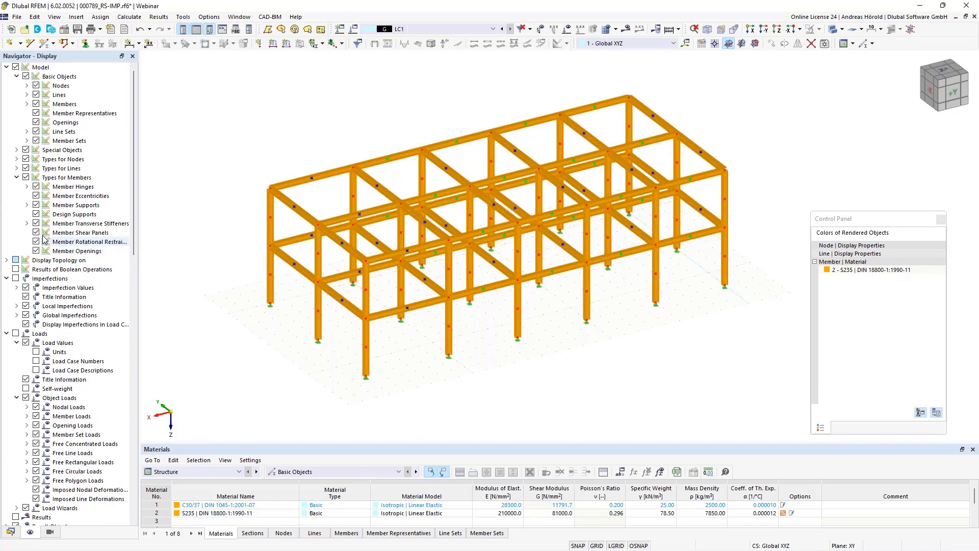
pyautogui.click(36, 112)
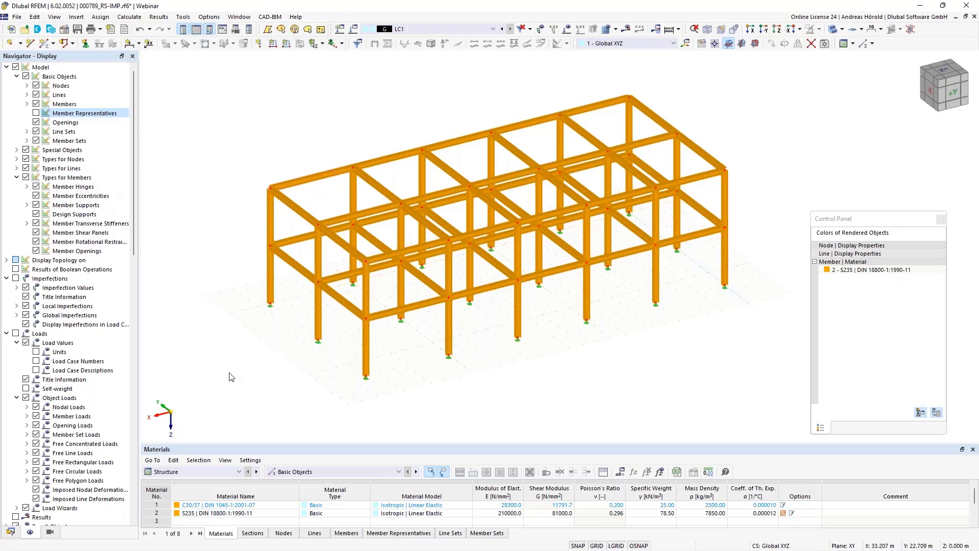
pyautogui.scroll(1, 237, 374)
pyautogui.moveTo(260, 355); pyautogui.dragTo(215, 383, button='middle')
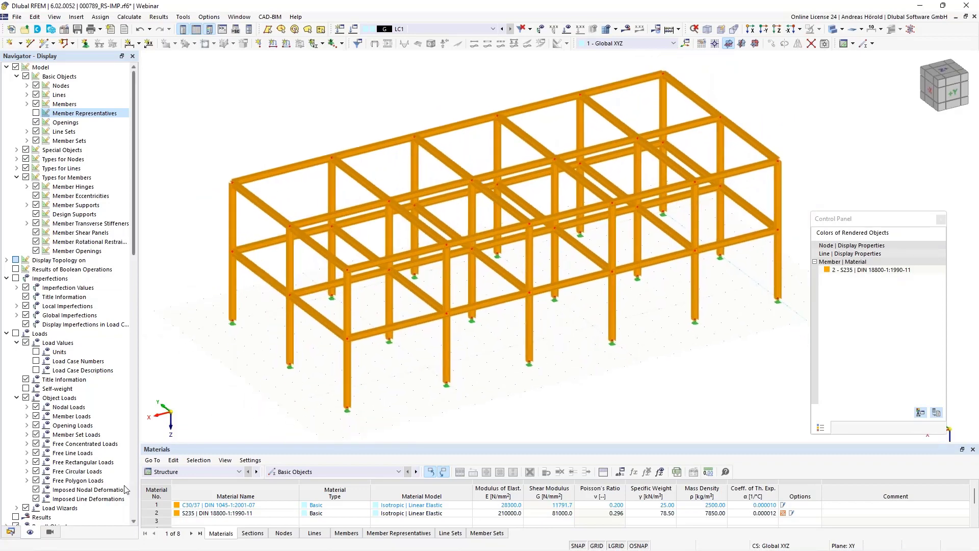
# Step: Create a new object selection among the guide objects and include members in it
pyautogui.click(10, 533)
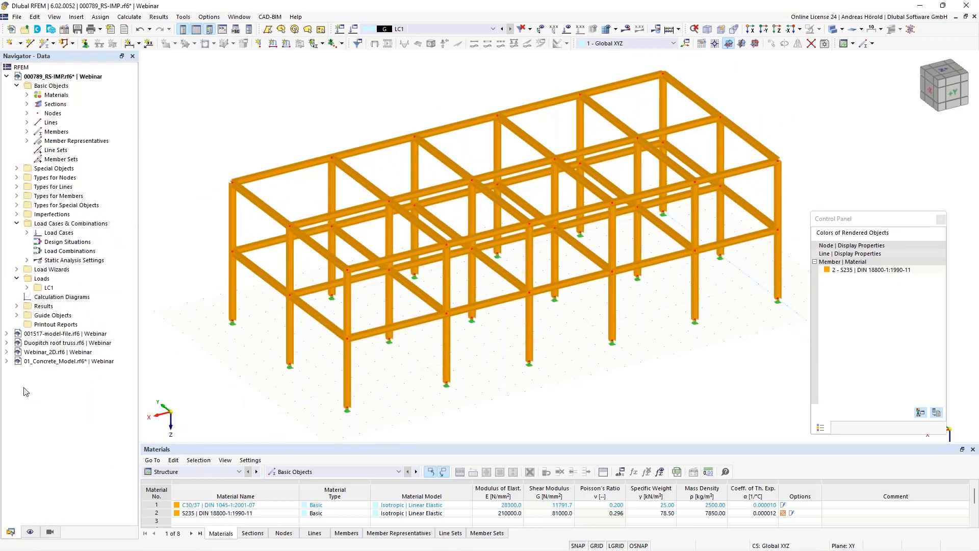
pyautogui.click(16, 316)
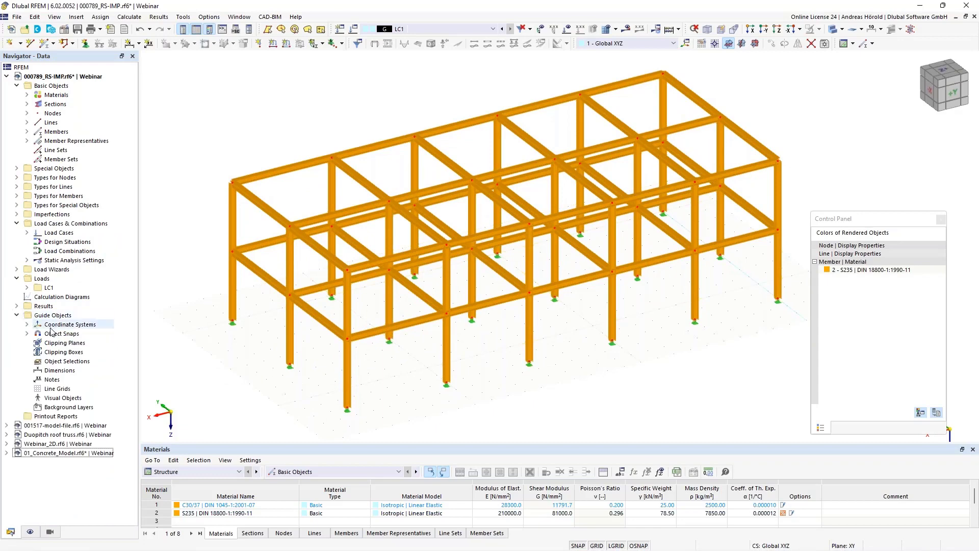
pyautogui.rightClick(63, 362)
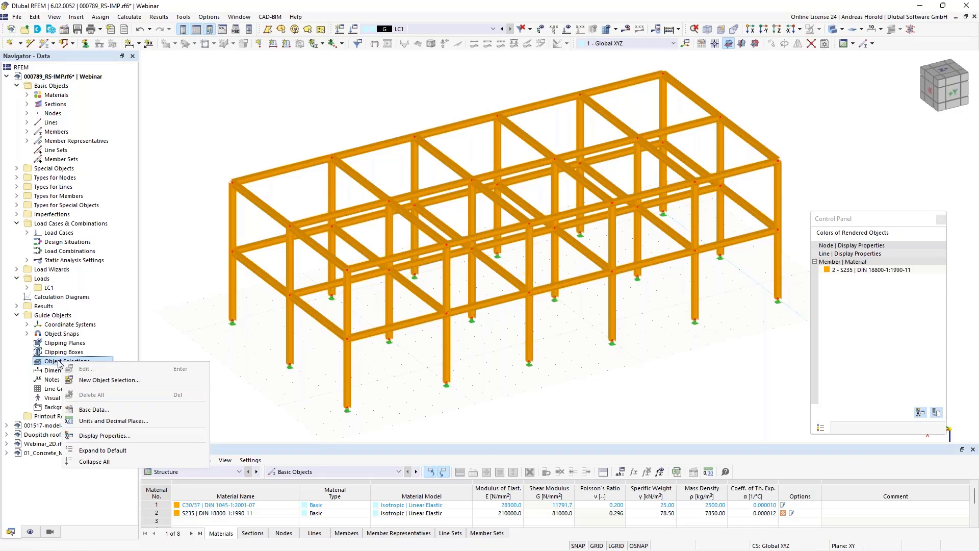
pyautogui.click(120, 381)
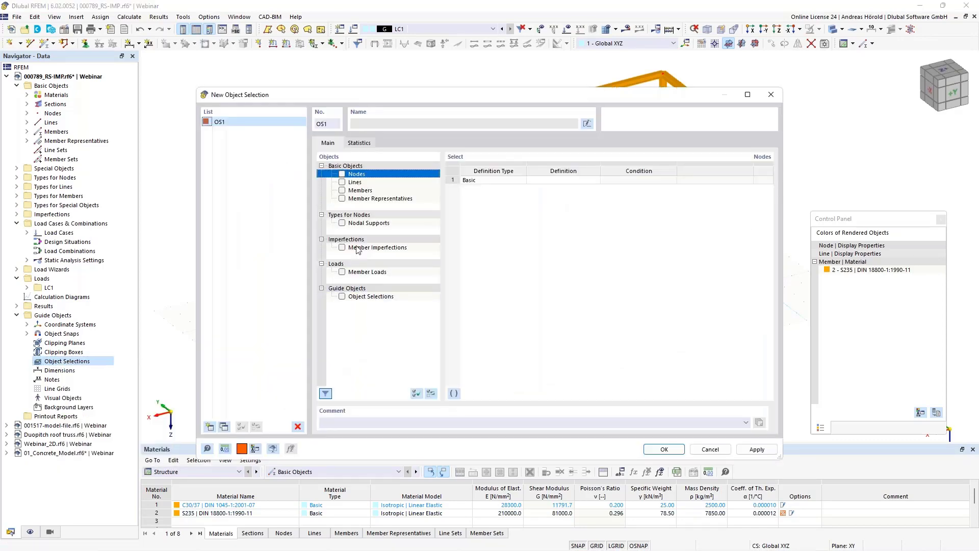
pyautogui.click(342, 191)
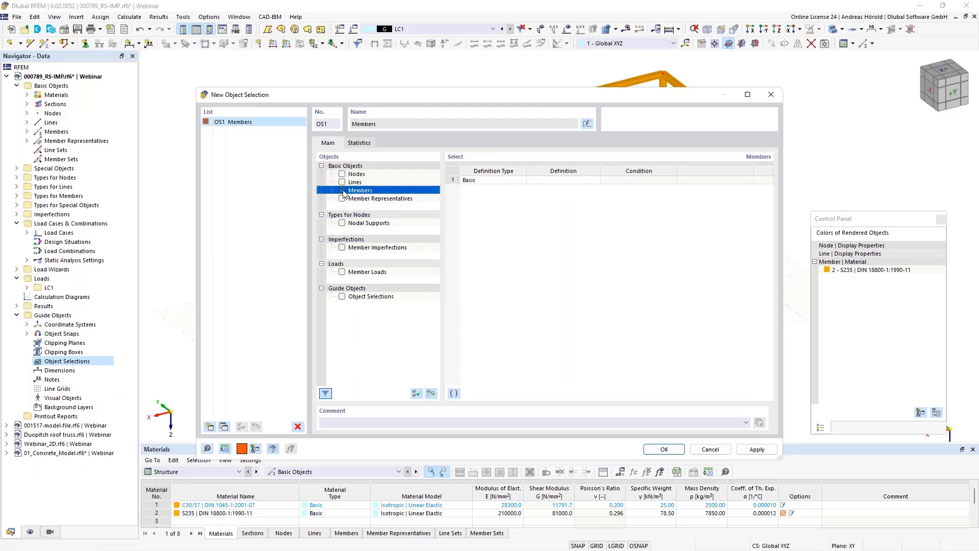
# Step: Define the selection criterion as parallel to member, picking column member 67 in the model as the reference
pyautogui.click(560, 182)
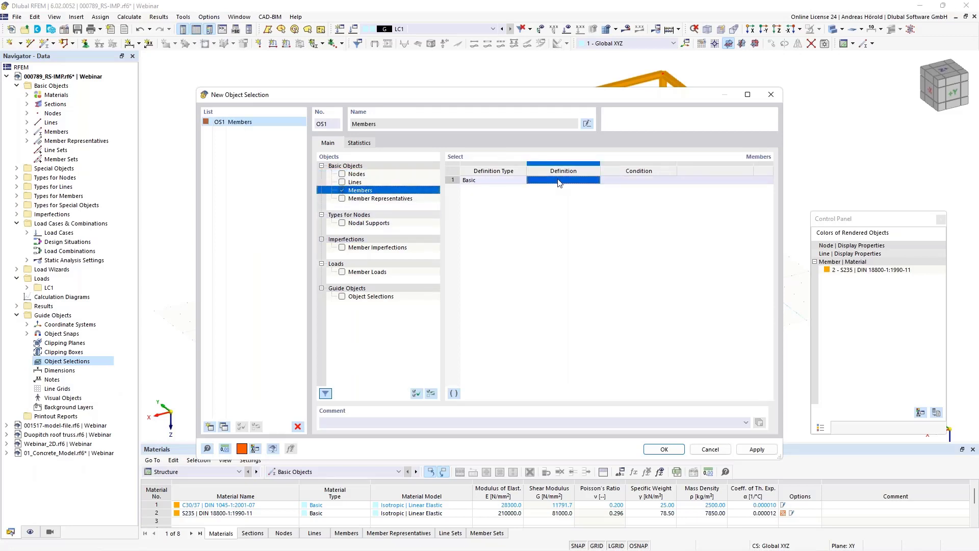
pyautogui.click(571, 180)
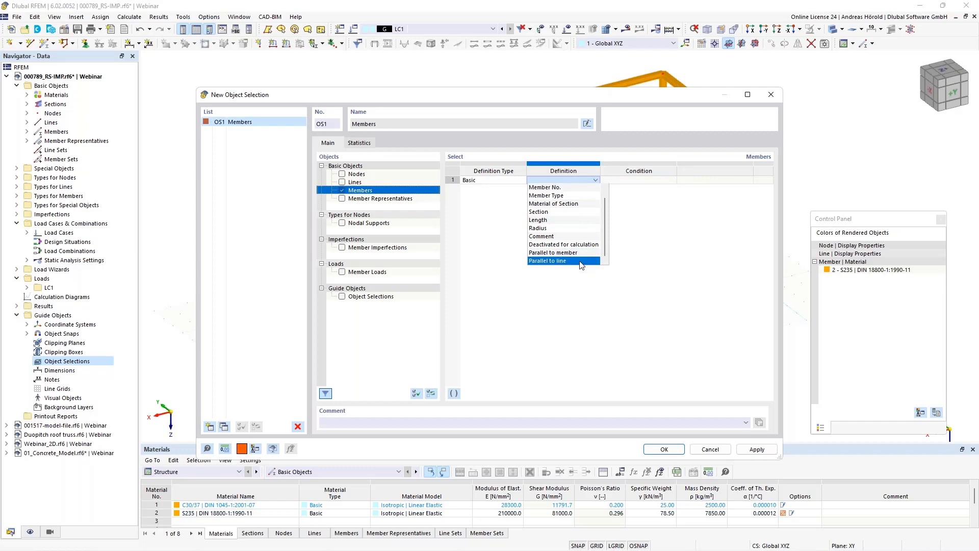
pyautogui.click(571, 256)
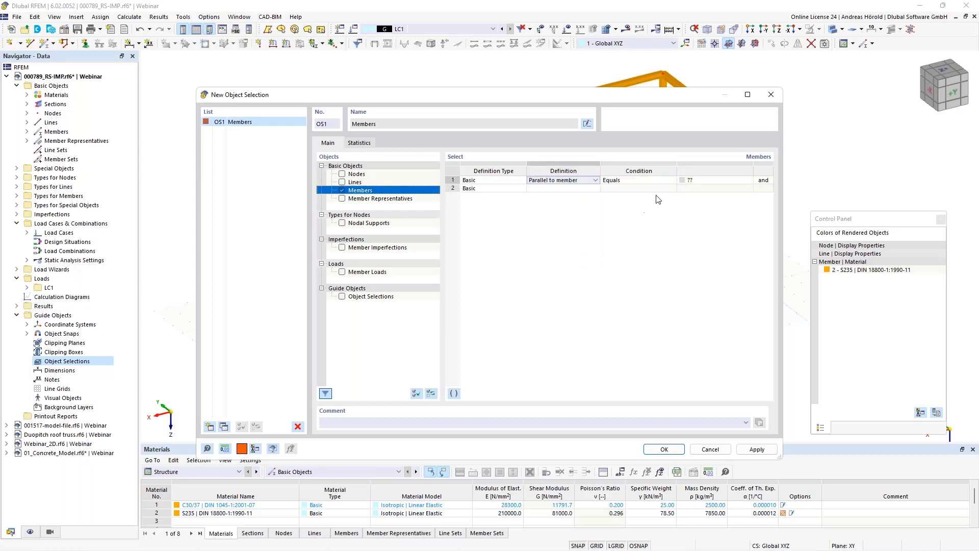
pyautogui.click(717, 182)
pyautogui.click(744, 181)
pyautogui.click(748, 180)
pyautogui.click(347, 390)
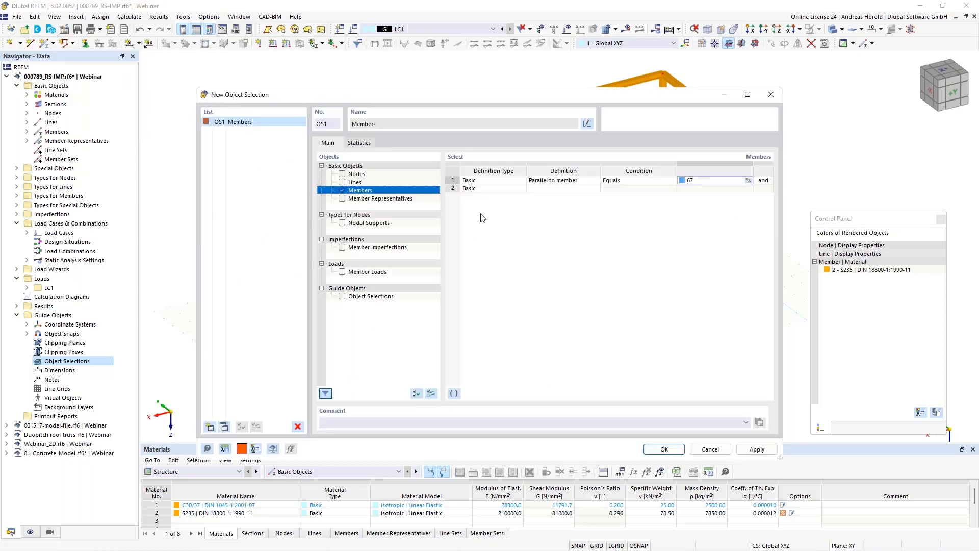
# Step: Name the object selection "Column", save it and select it in the list of guide objects
pyautogui.click(389, 124)
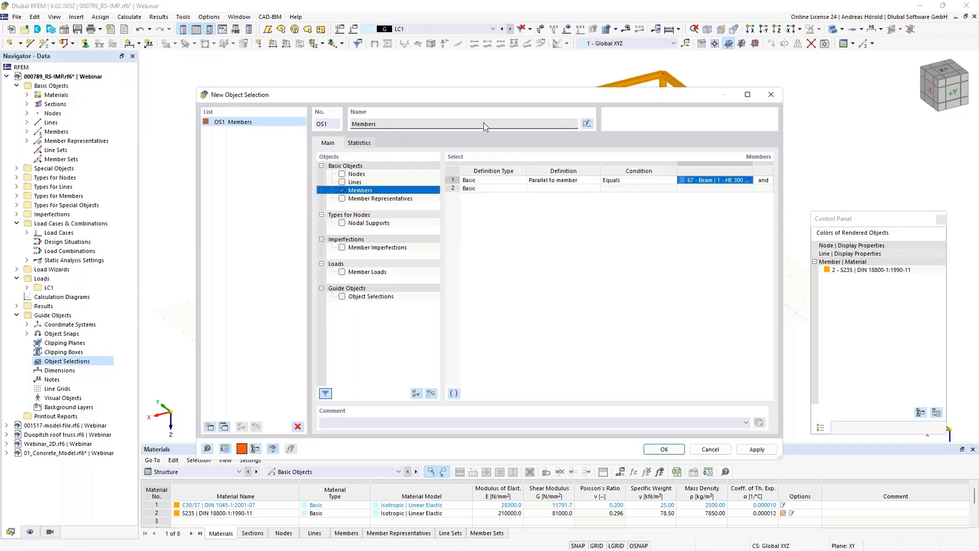
pyautogui.click(587, 124)
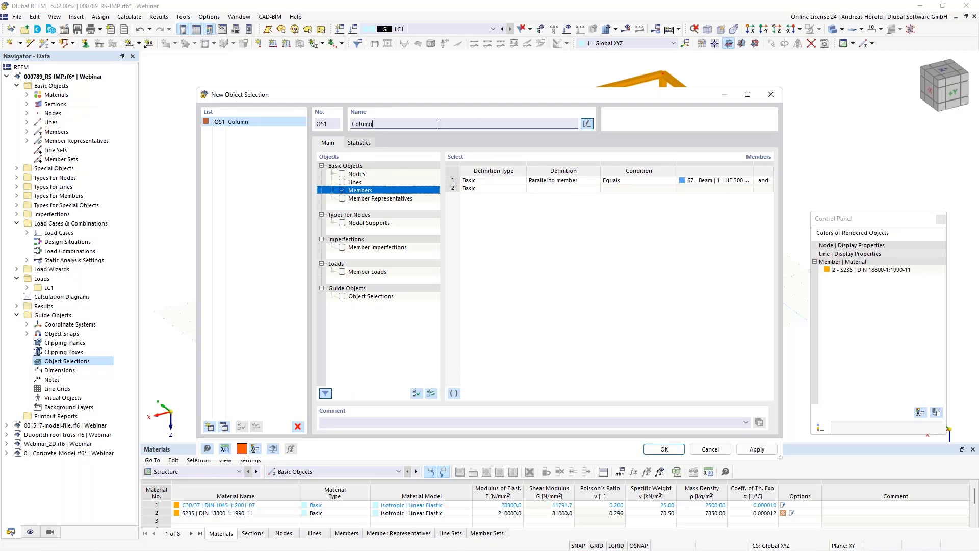
pyautogui.click(661, 451)
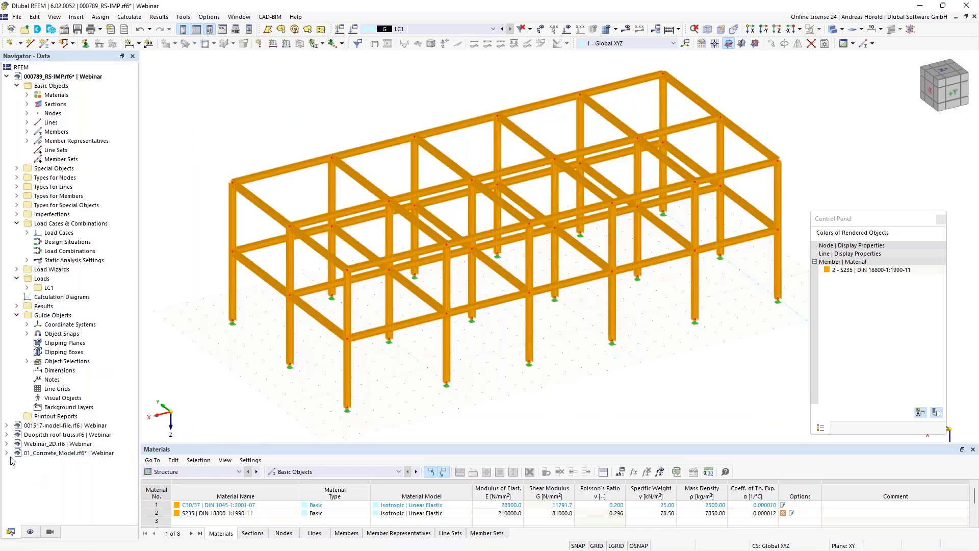
pyautogui.click(27, 361)
pyautogui.click(68, 371)
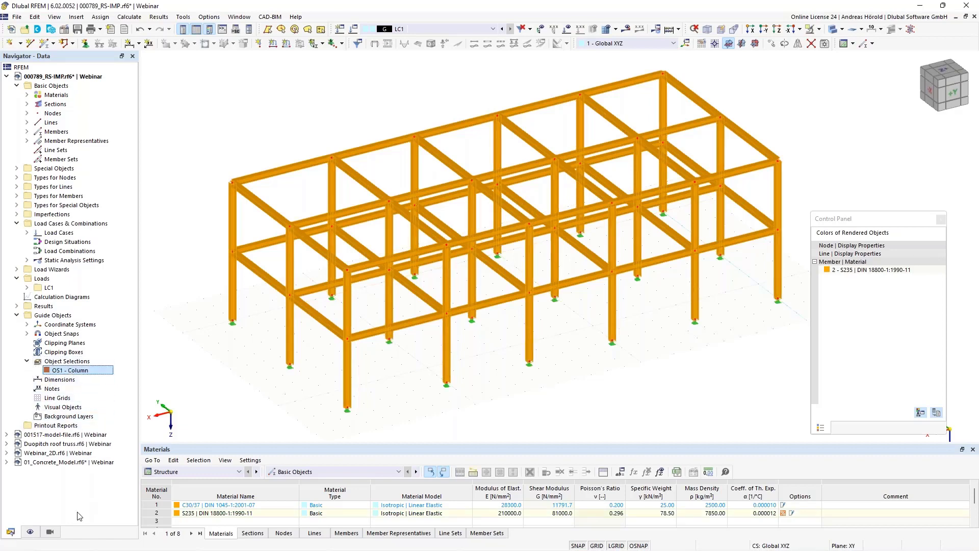
# Step: Activate the visibilities and highlight the members of the "Column" object selection in the model
pyautogui.click(50, 532)
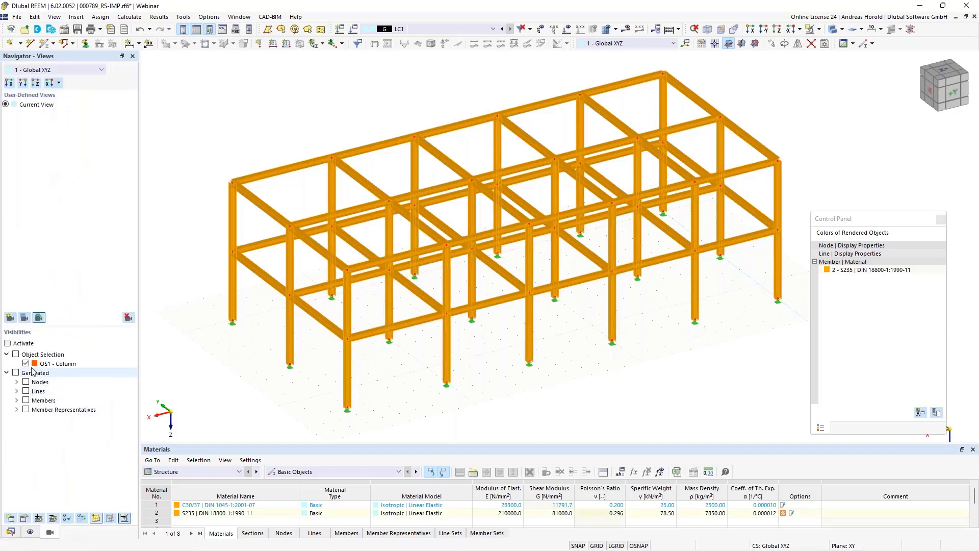
pyautogui.click(7, 343)
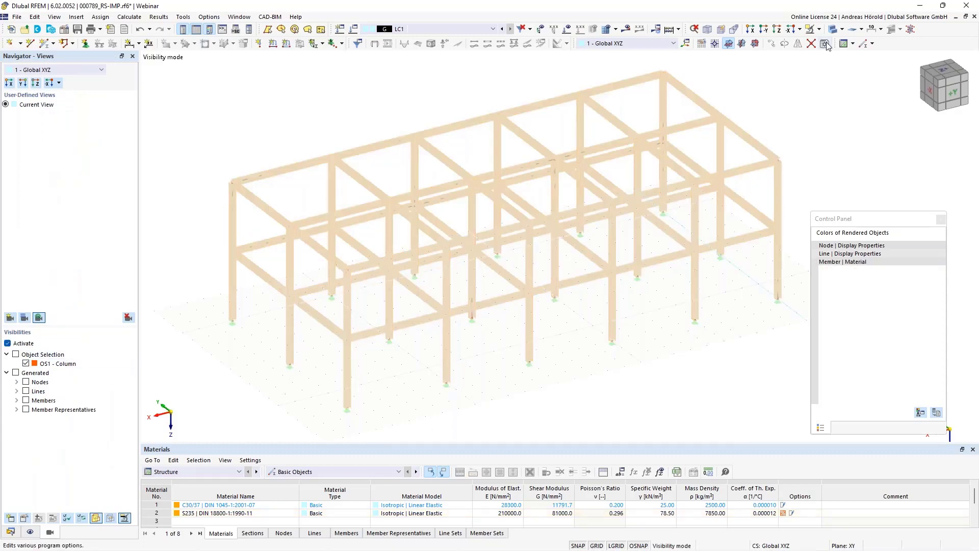
pyautogui.click(16, 354)
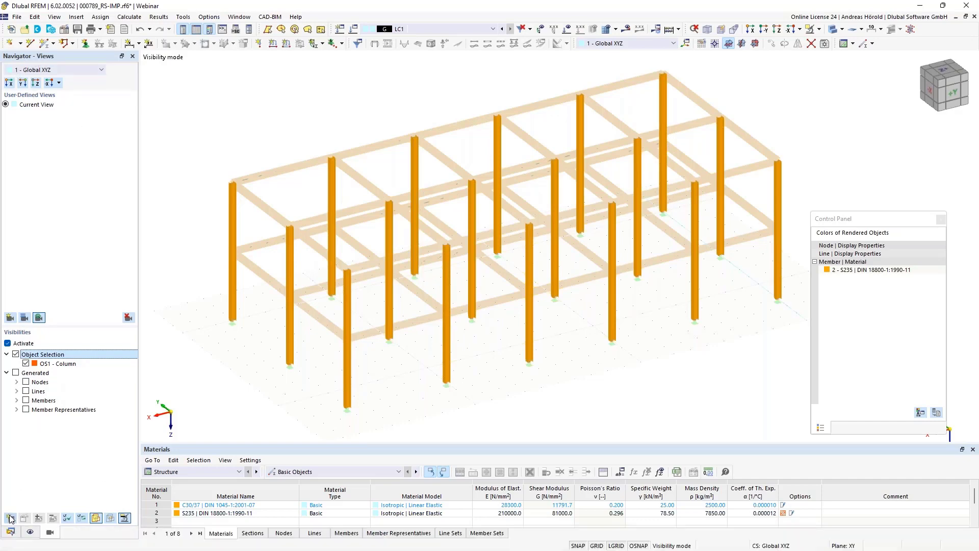
pyautogui.click(10, 531)
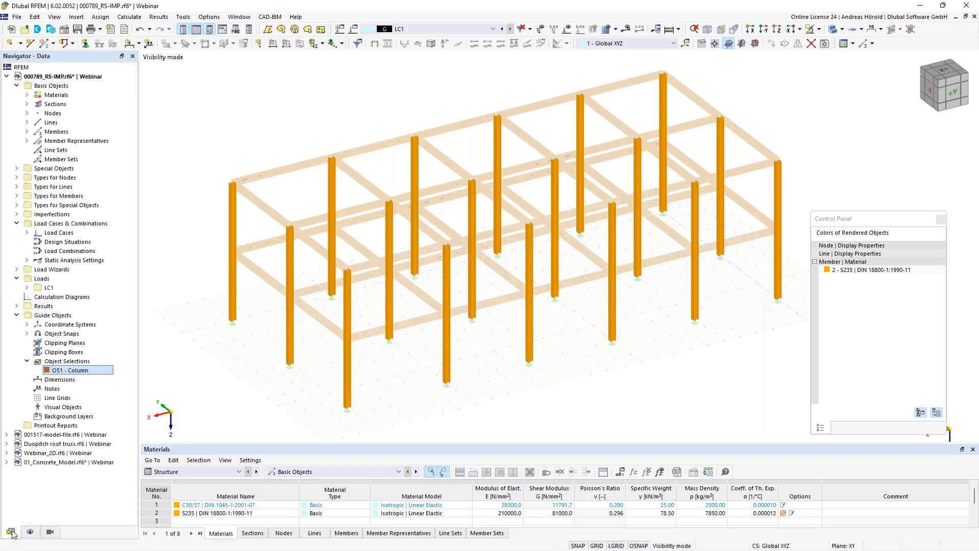
pyautogui.click(65, 362)
pyautogui.rightClick(65, 363)
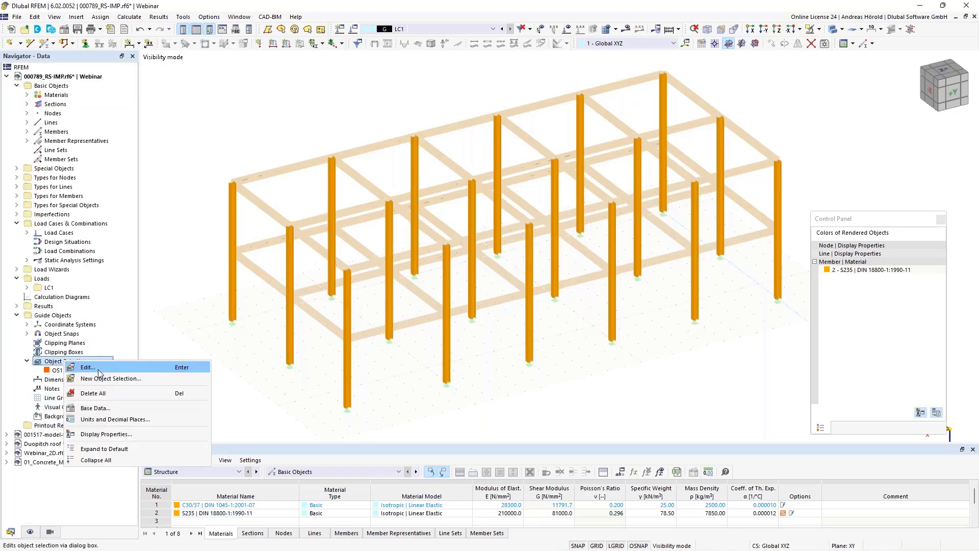
pyautogui.click(248, 395)
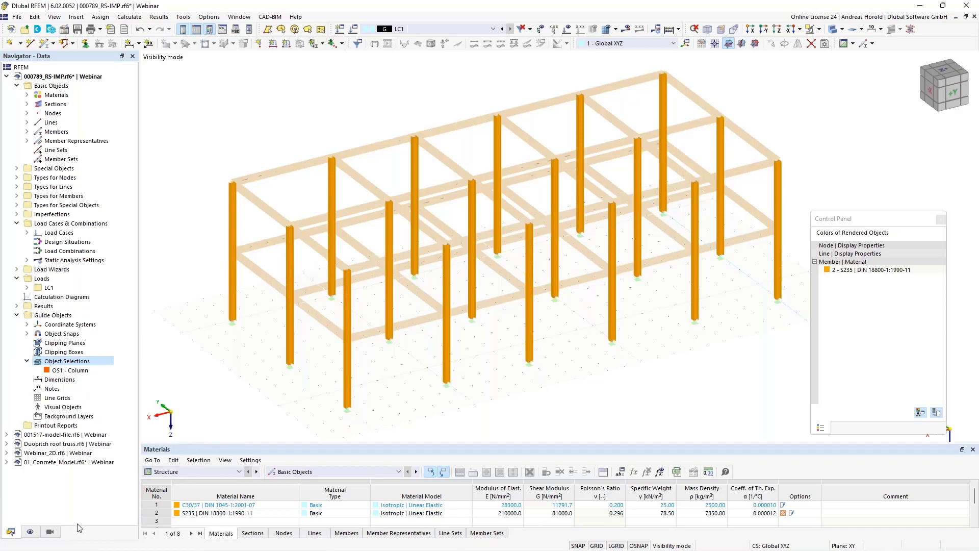
# Step: Deactivate the visibilities to display the whole frame again
pyautogui.click(51, 532)
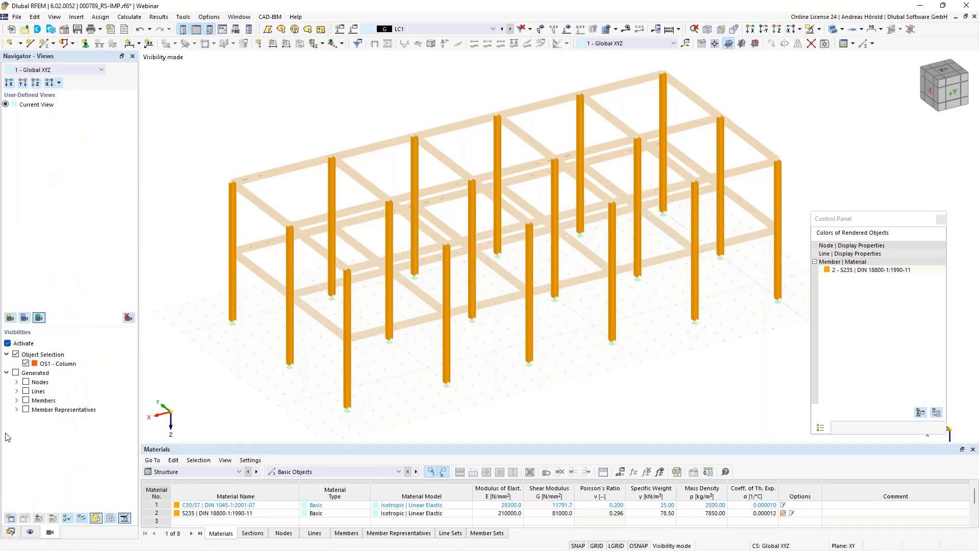
pyautogui.click(8, 344)
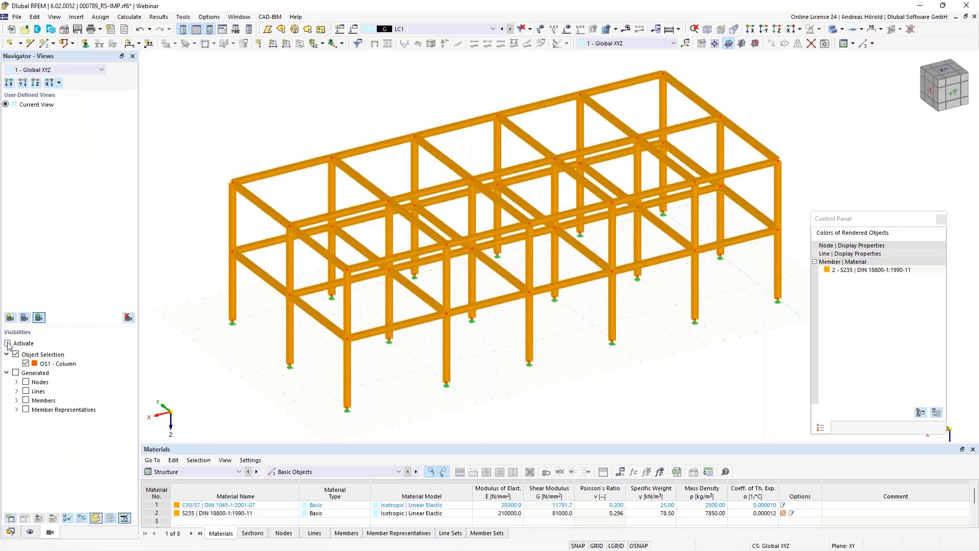
# Step: Create a second object selection and include members in it
pyautogui.click(10, 533)
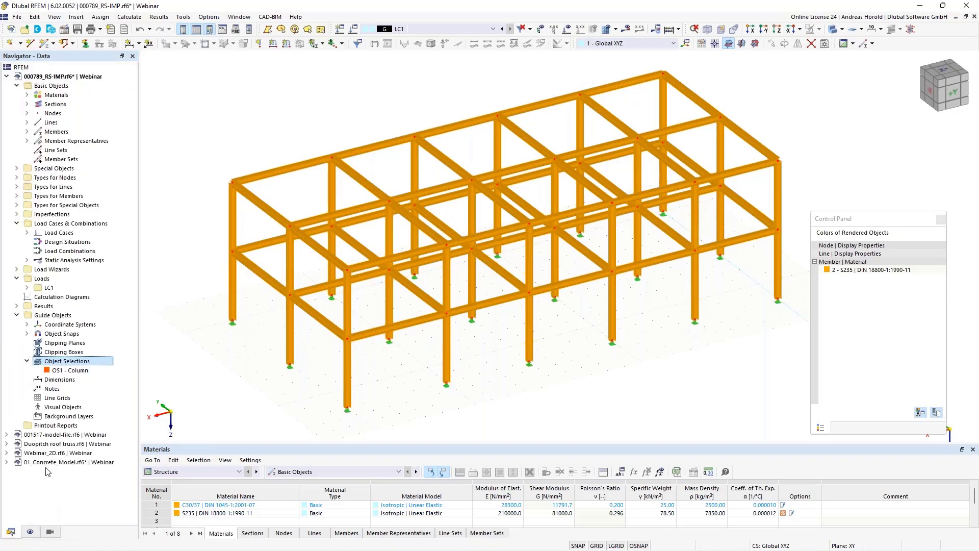
pyautogui.rightClick(75, 363)
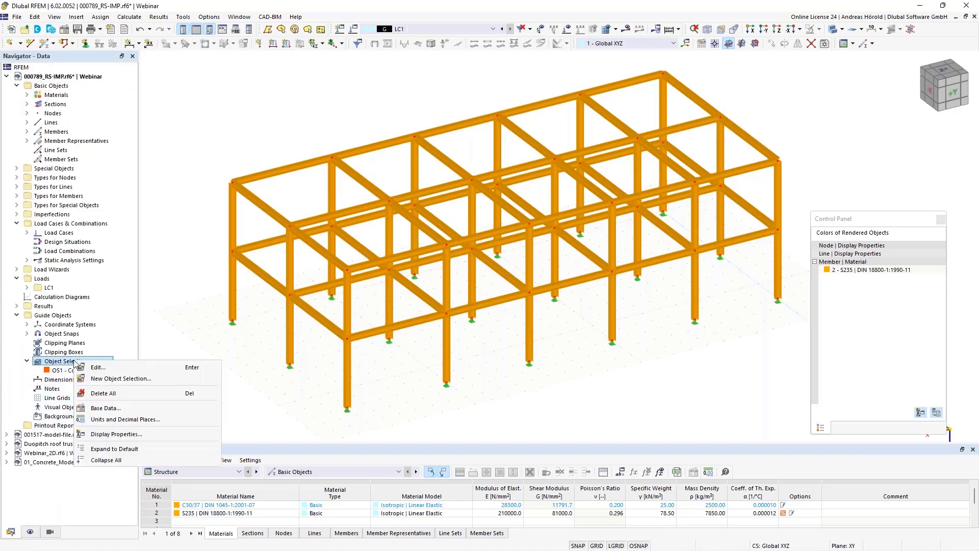
pyautogui.click(120, 379)
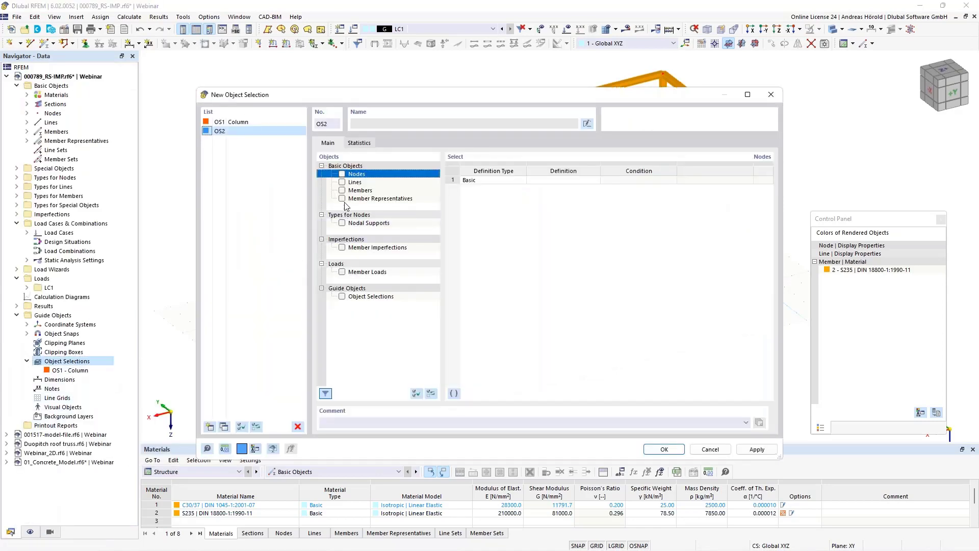
pyautogui.click(342, 191)
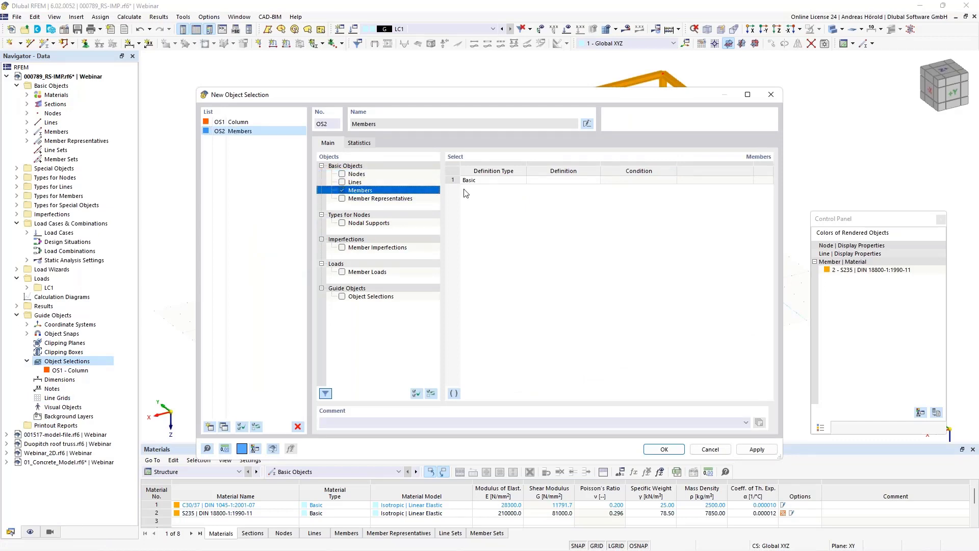
# Step: Restrict the second object selection to members parallel to longitudinal beam member 122 and name it "Longitudinal beam"
pyautogui.click(589, 180)
pyautogui.click(590, 182)
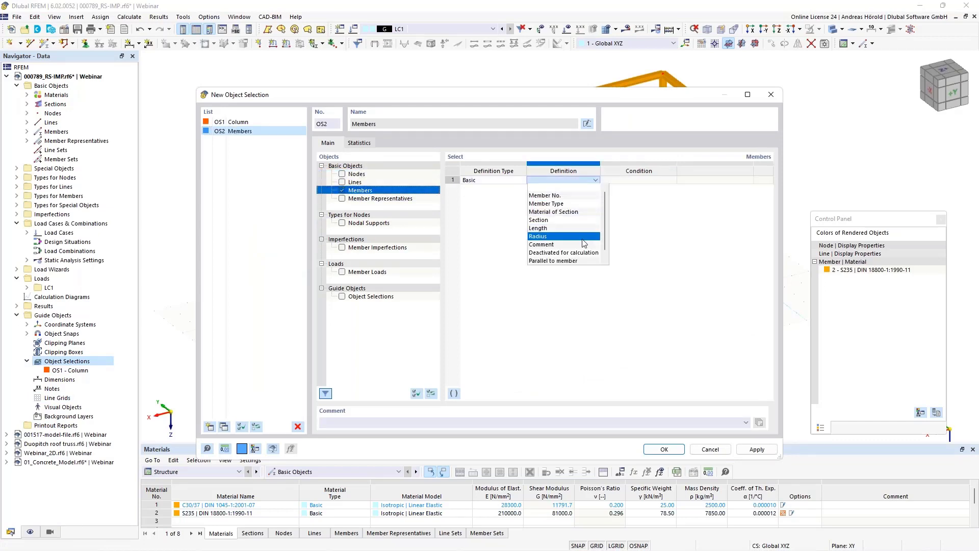
pyautogui.click(581, 261)
pyautogui.click(741, 180)
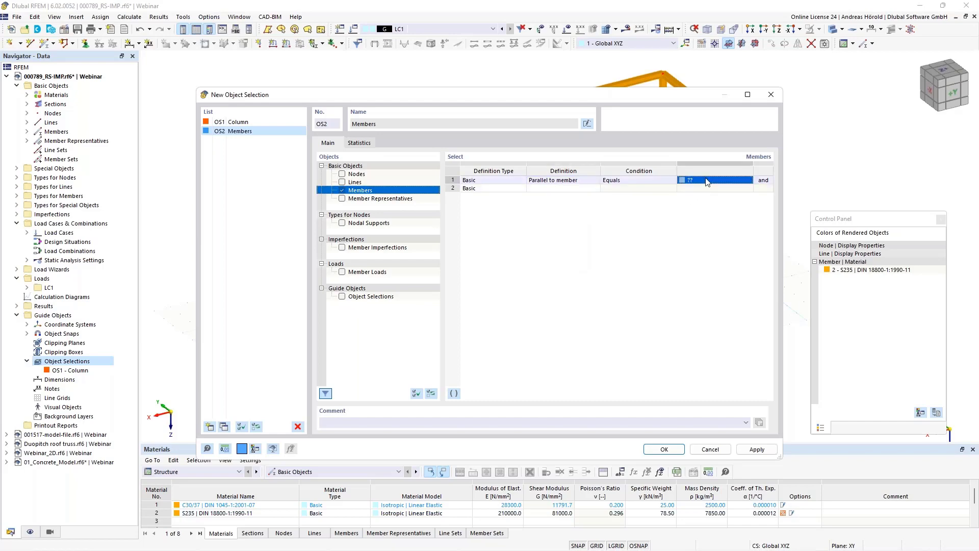
pyautogui.click(748, 181)
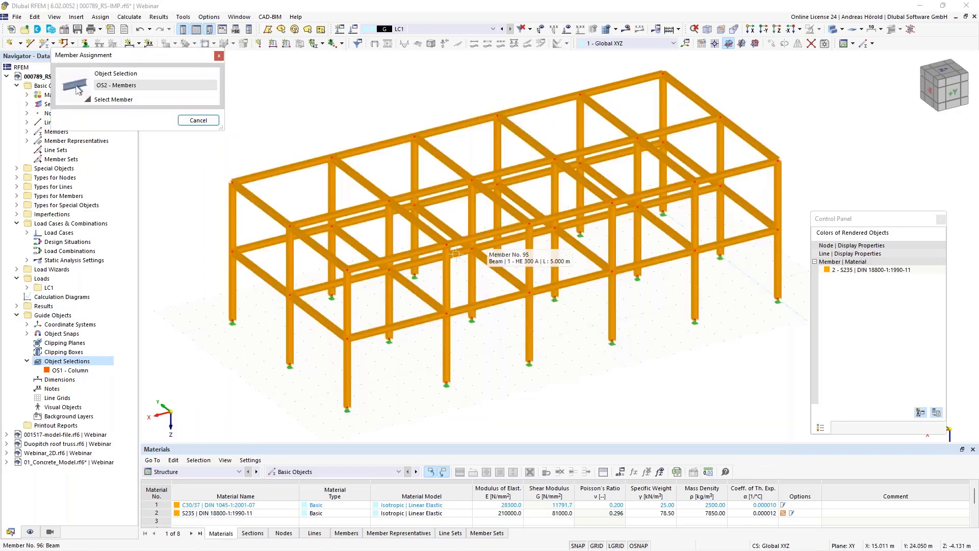
pyautogui.click(374, 266)
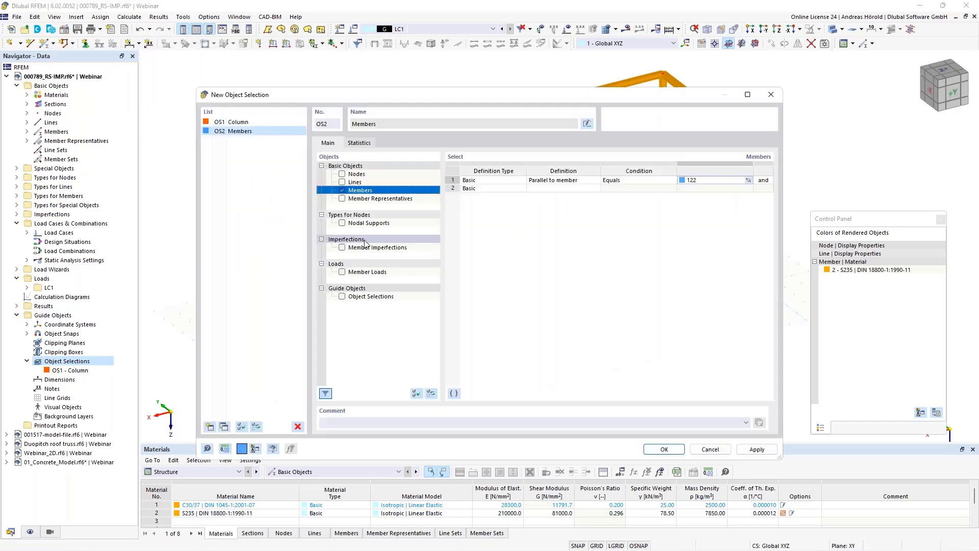
pyautogui.click(588, 124)
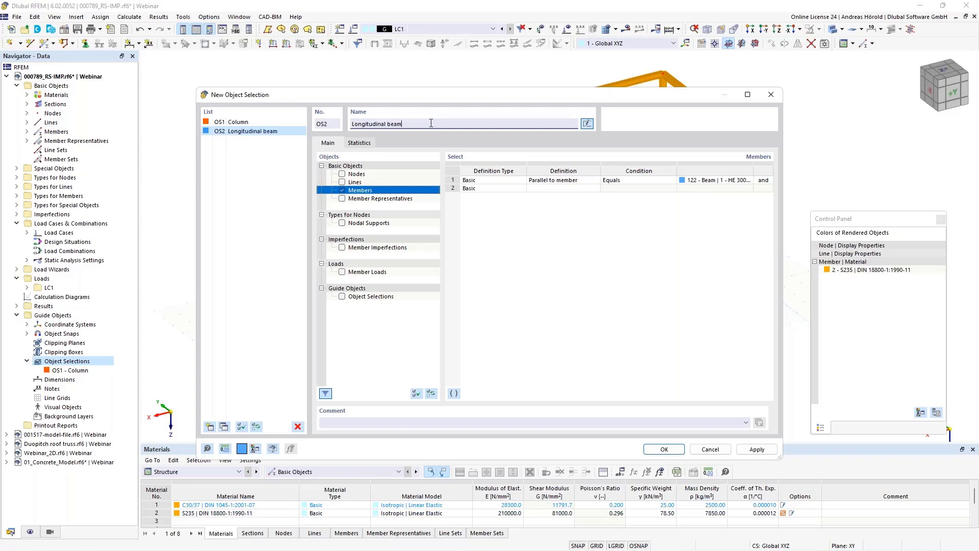
# Step: Create a third object selection that includes members, restricted by the definition "Parallel to member"
pyautogui.click(210, 427)
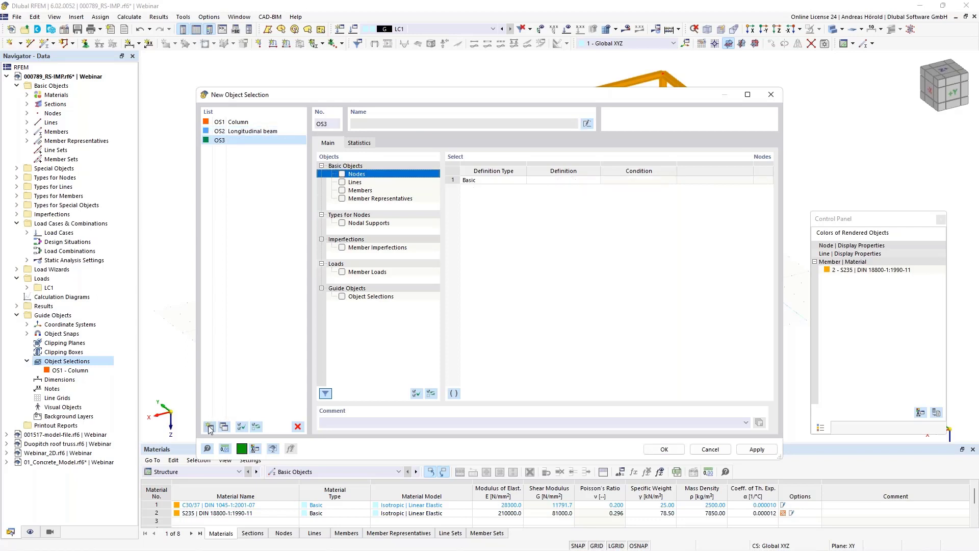
pyautogui.click(343, 191)
pyautogui.click(596, 181)
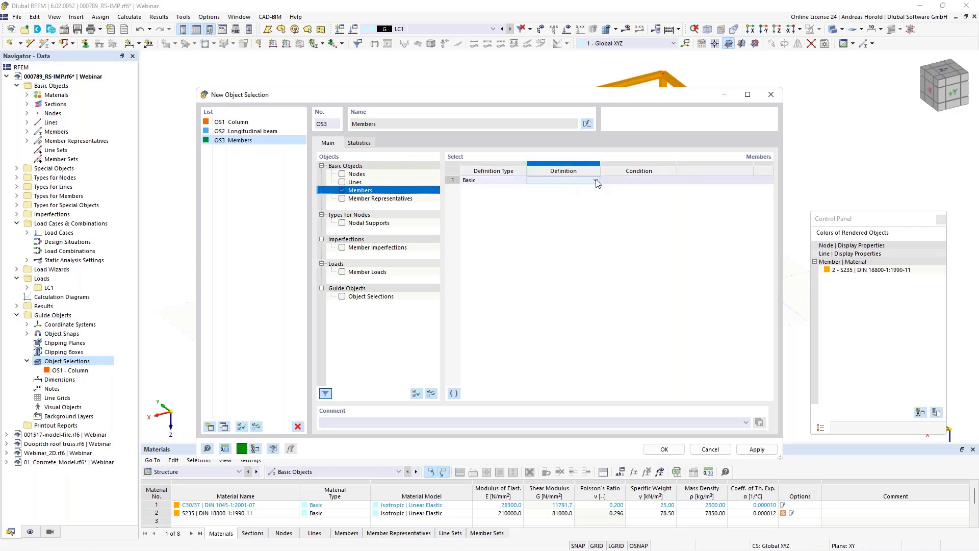
pyautogui.click(596, 180)
pyautogui.click(568, 261)
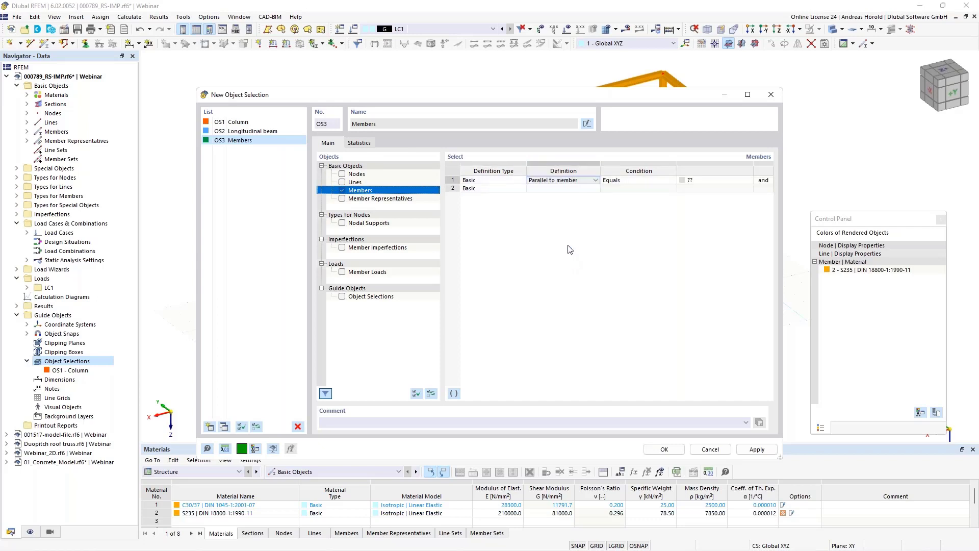
# Step: Set cross beam member 191 as the parallel reference, name the third object selection "Cross beam" and save the object selections
pyautogui.click(740, 181)
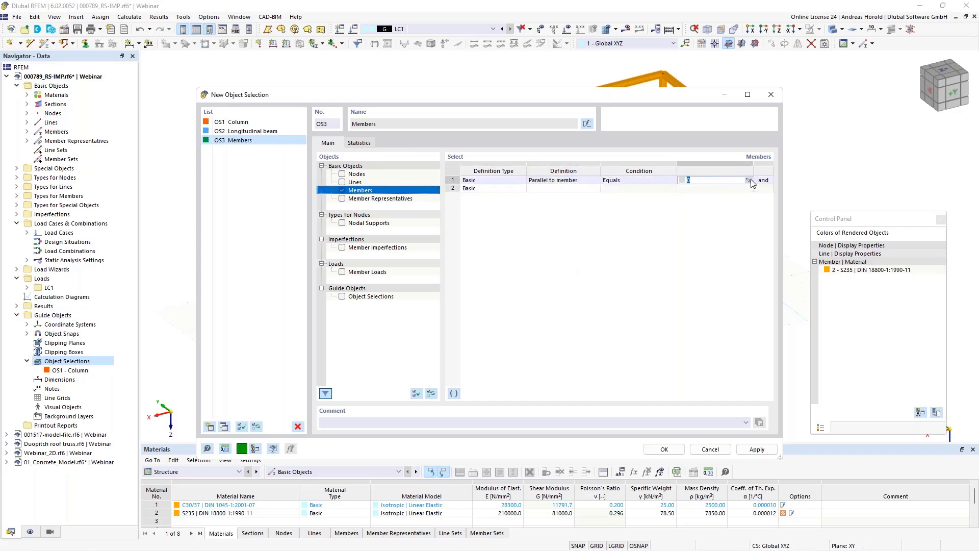
pyautogui.click(748, 181)
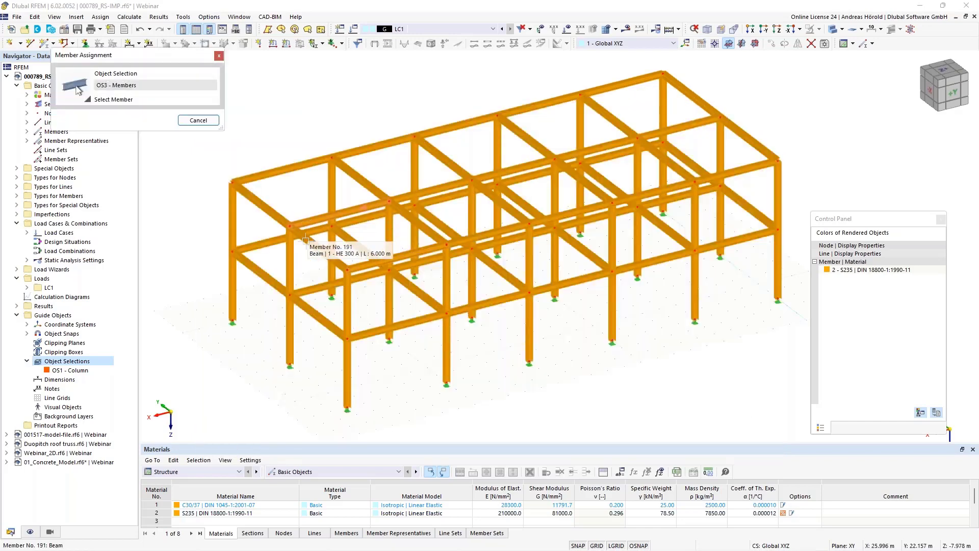
pyautogui.click(334, 259)
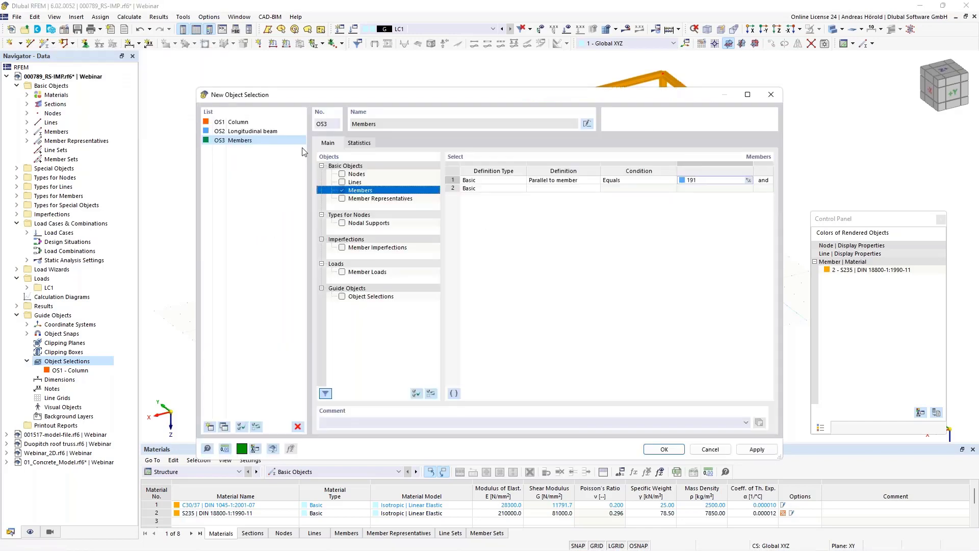
pyautogui.click(587, 124)
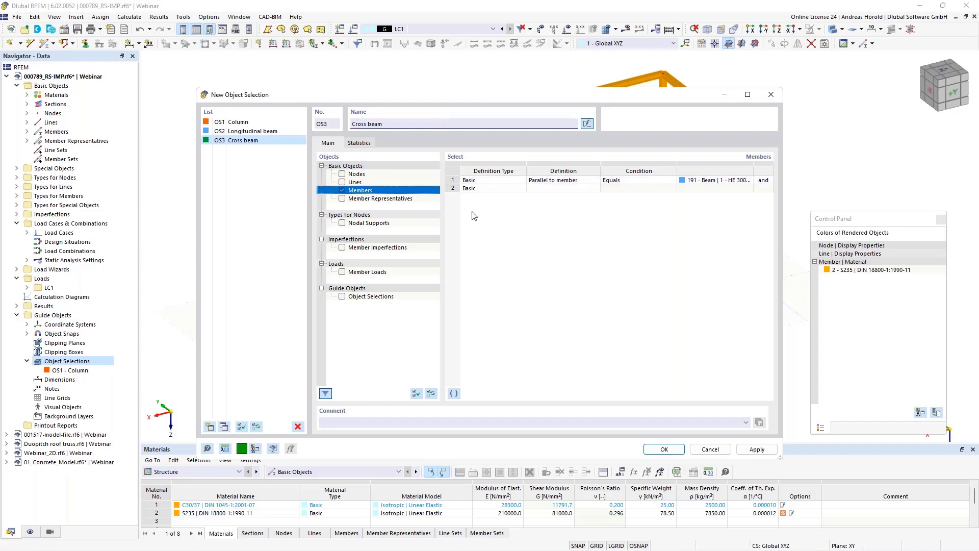
pyautogui.click(663, 450)
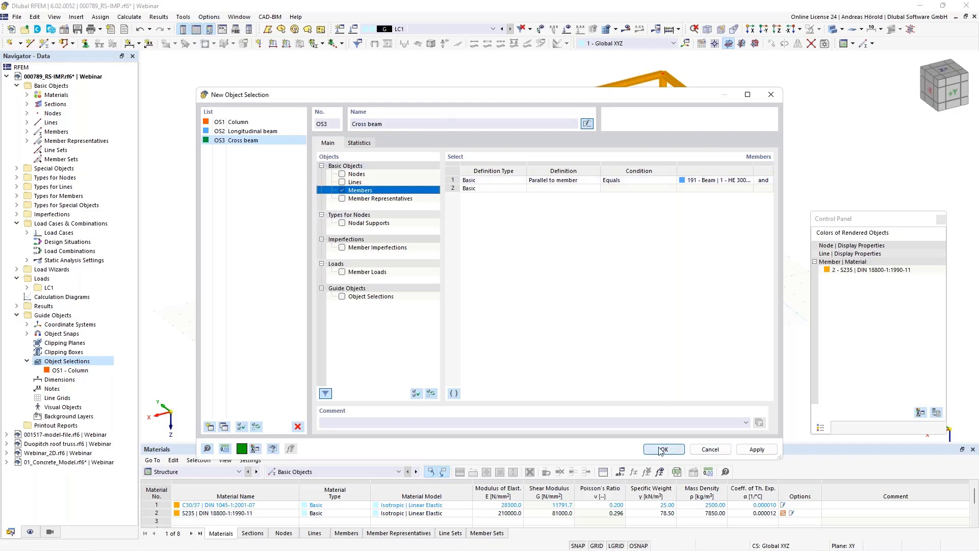
# Step: Set the colors of rendered objects to follow the visibilities
pyautogui.click(30, 532)
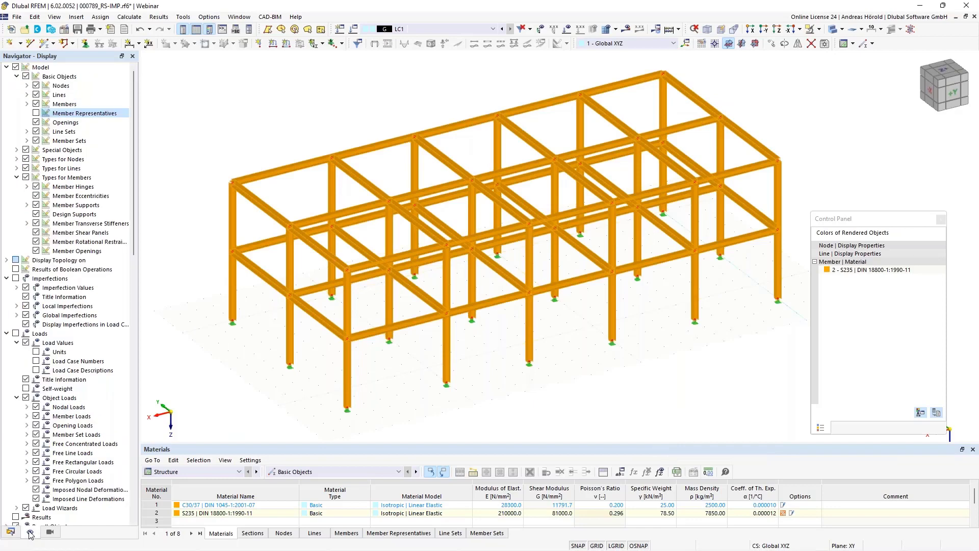
pyautogui.scroll(-10, 46, 402)
pyautogui.scroll(-14, 46, 402)
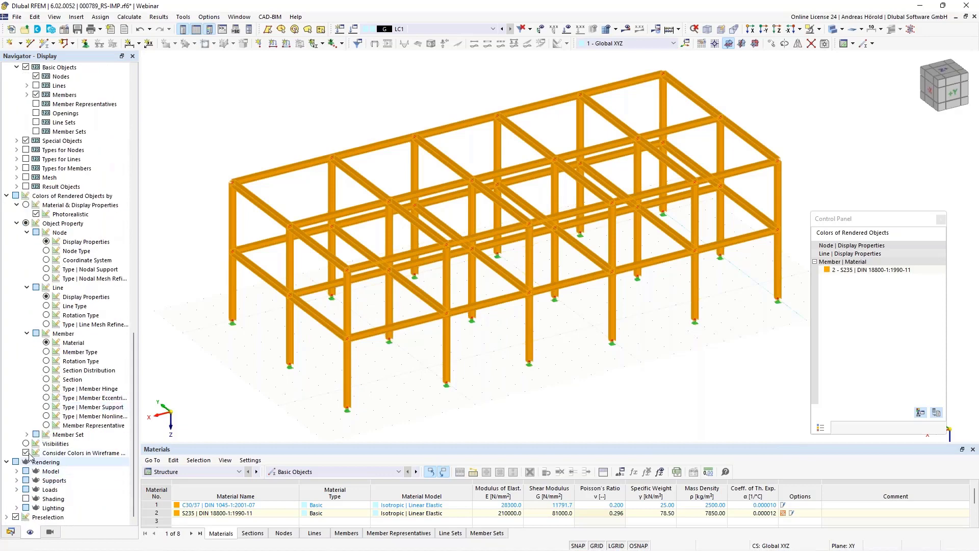
pyautogui.click(26, 444)
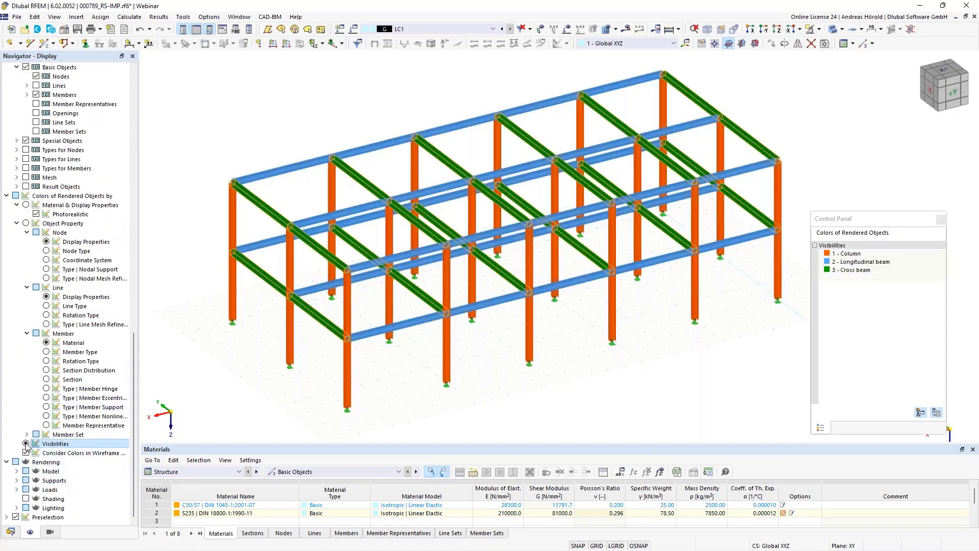
pyautogui.keyDown('ctrl'); pyautogui.moveTo(564, 420); pyautogui.dragTo(541, 398, button='middle'); pyautogui.keyUp('ctrl')
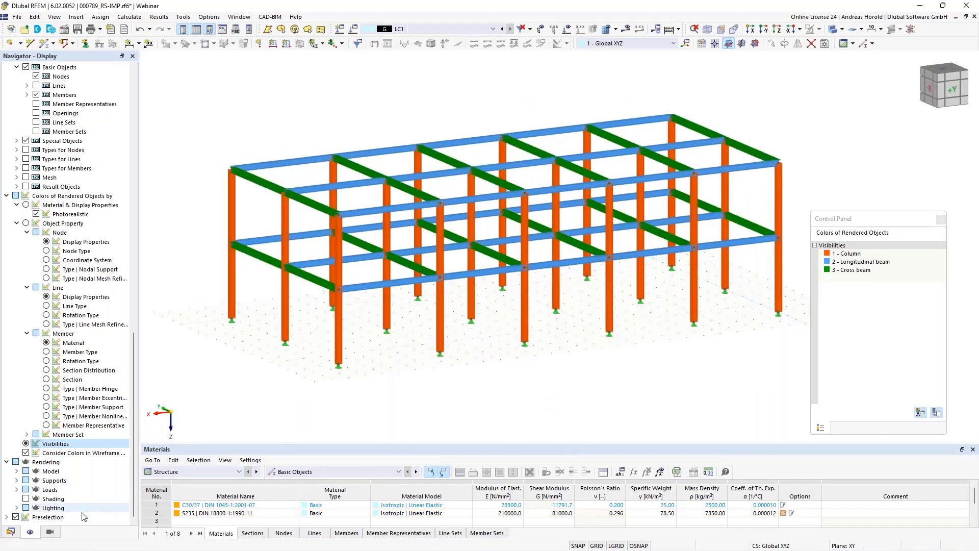
# Step: Activate the visibilities and exclude the "Longitudinal beam" and "Cross beam" object selections to highlight only the columns
pyautogui.click(50, 533)
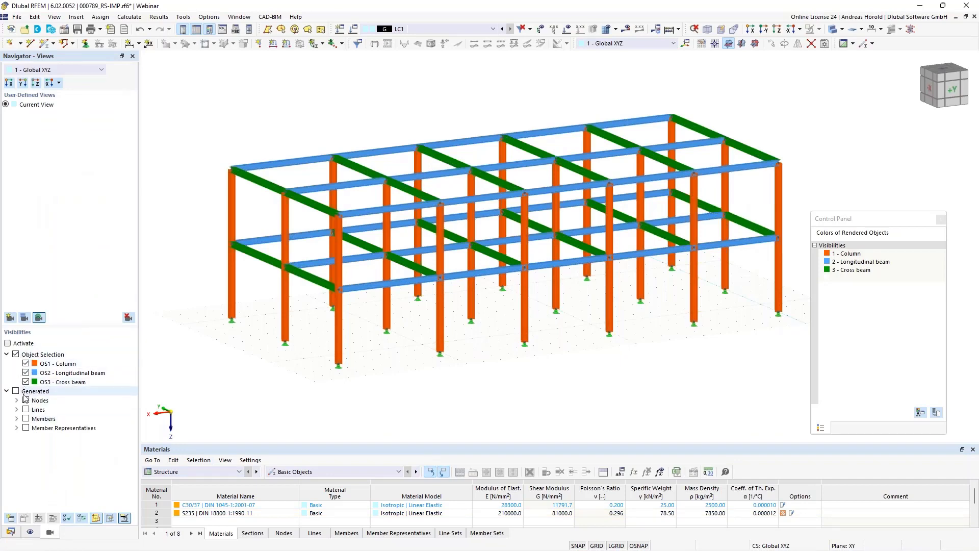
pyautogui.click(26, 373)
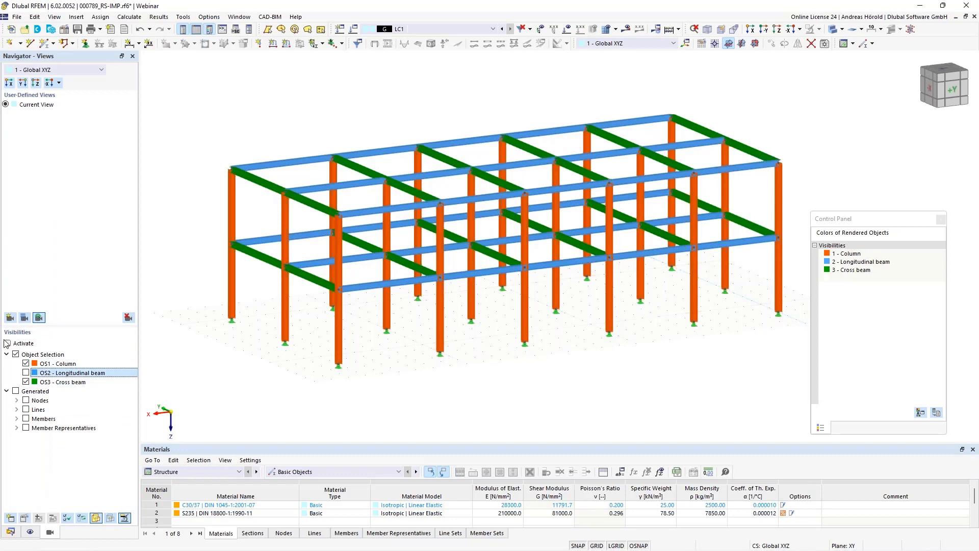
pyautogui.click(26, 382)
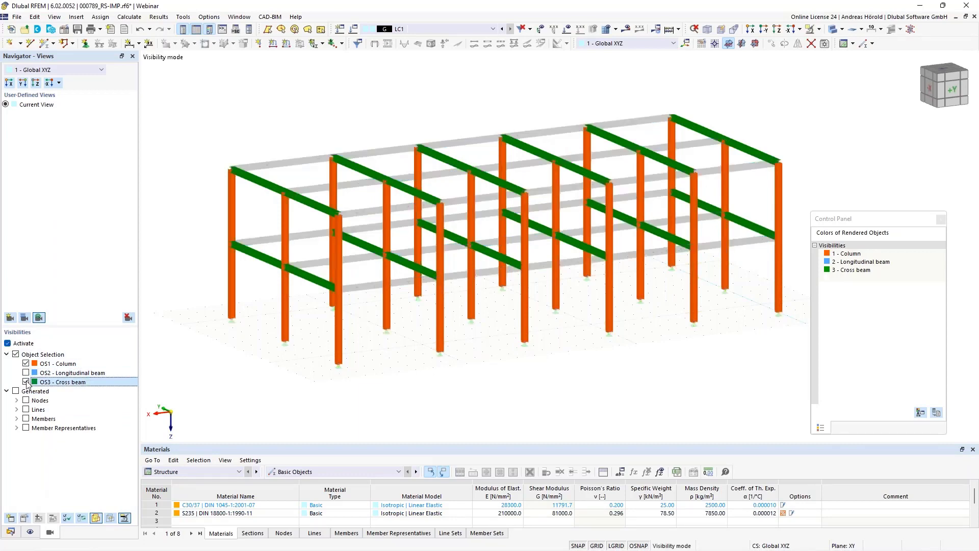
# Step: Highlight the "Longitudinal beam" and "Cross beam" object selections in turn, finishing with all three object selections shown
pyautogui.click(26, 363)
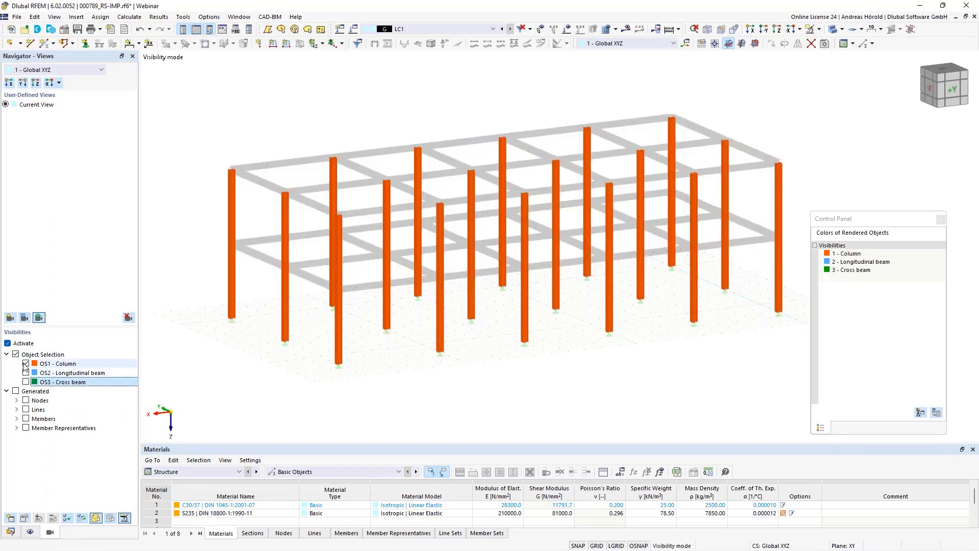
pyautogui.click(26, 373)
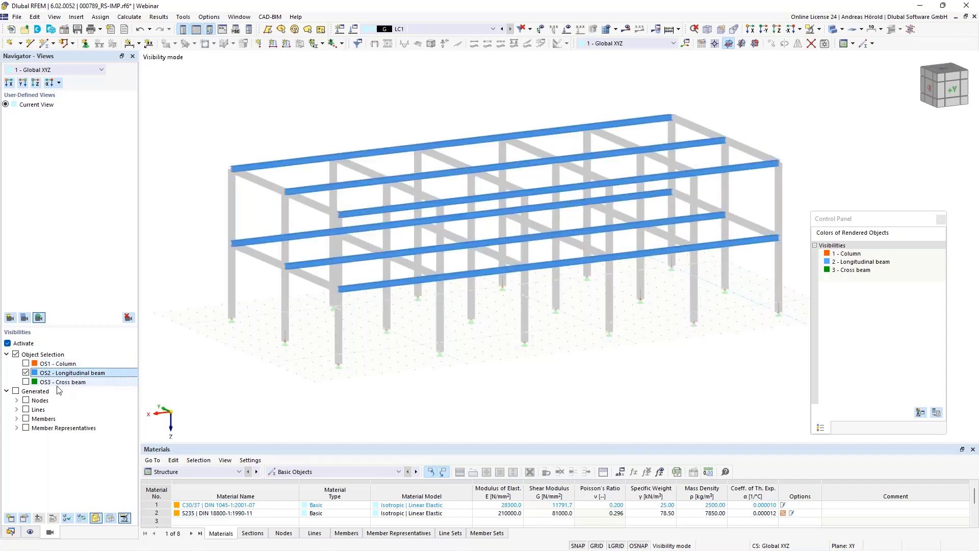
pyautogui.click(26, 382)
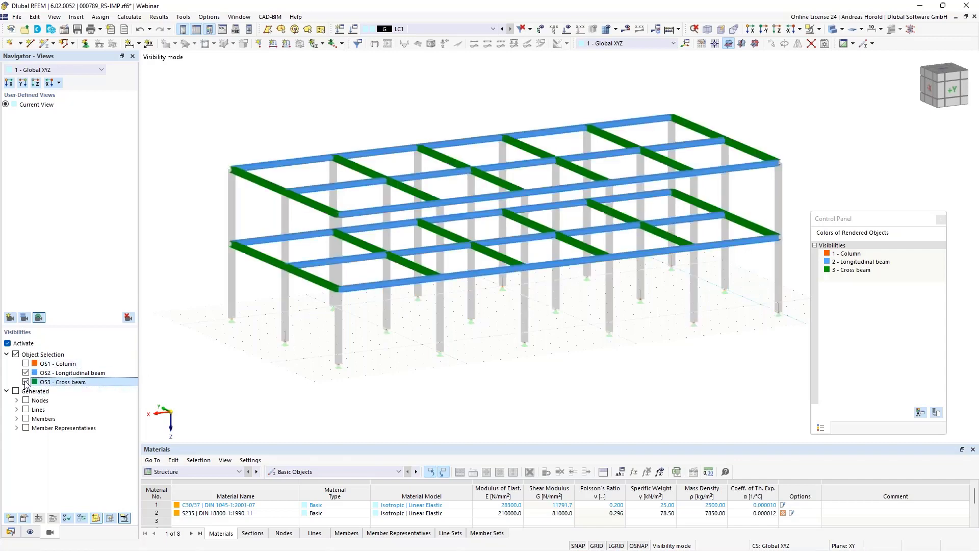
pyautogui.click(26, 373)
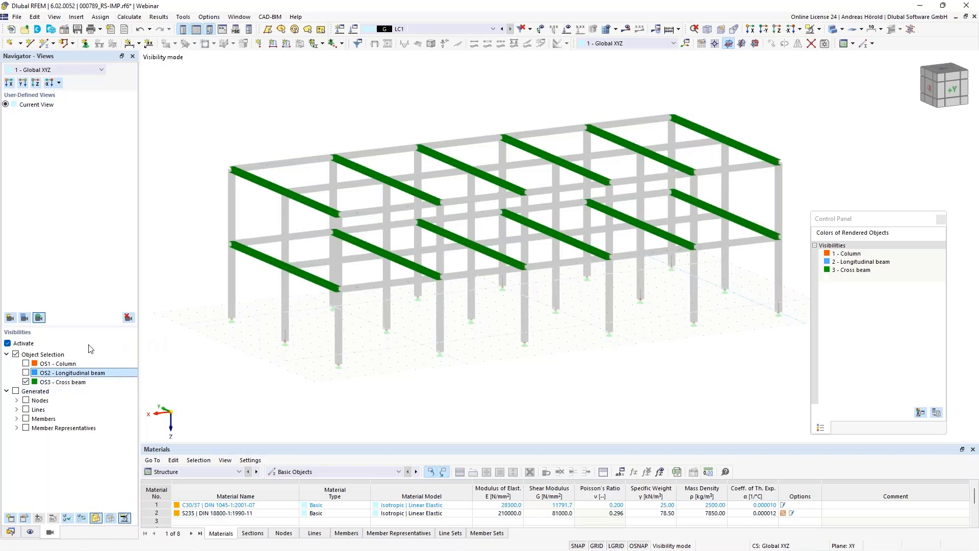
pyautogui.click(26, 364)
pyautogui.click(26, 372)
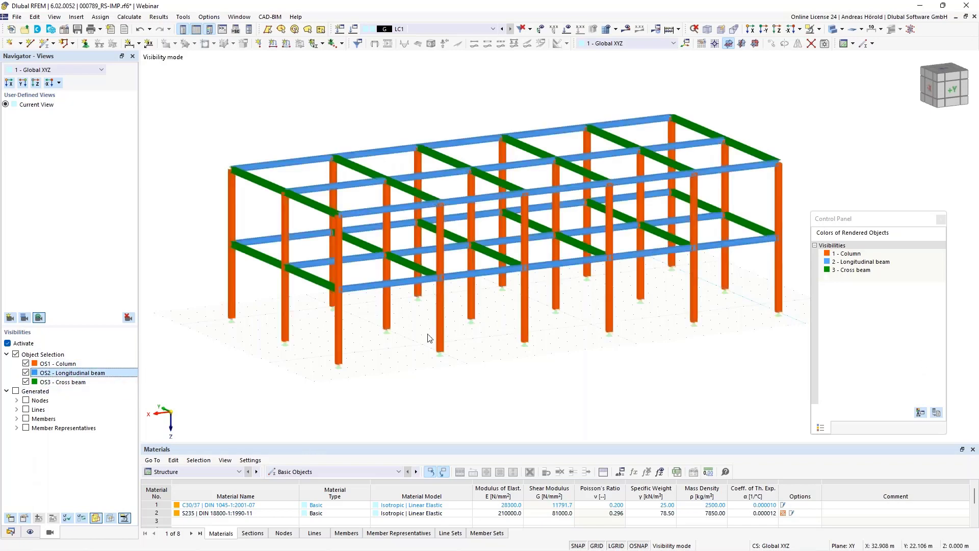
# Step: Change the display color of the "Cross beam" object selection to yellow (#ffff00)
pyautogui.doubleClick(835, 270)
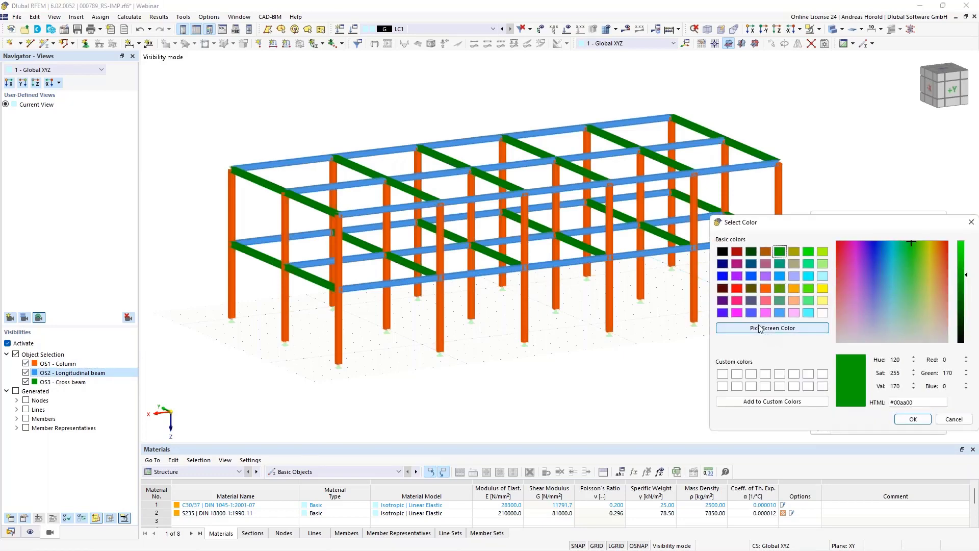
pyautogui.click(823, 289)
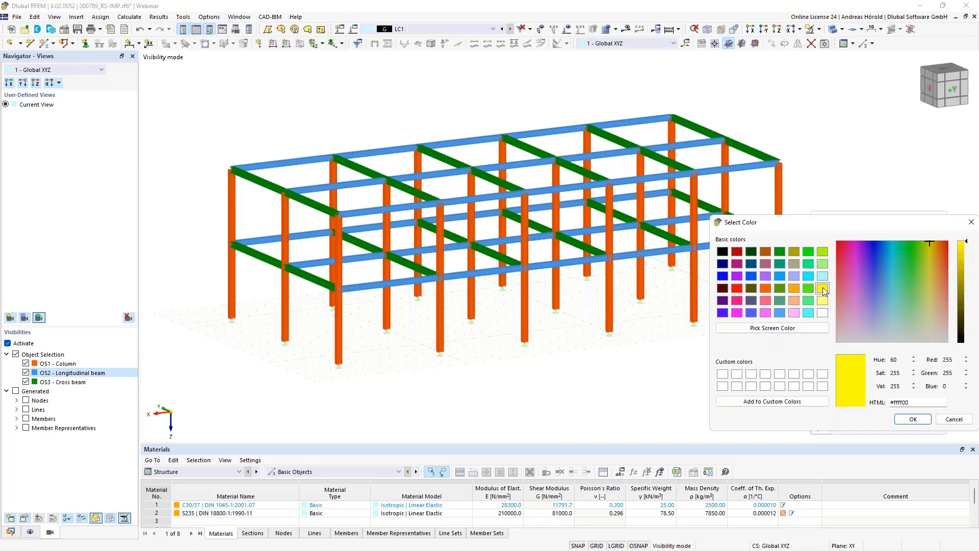
pyautogui.click(906, 420)
pyautogui.click(580, 378)
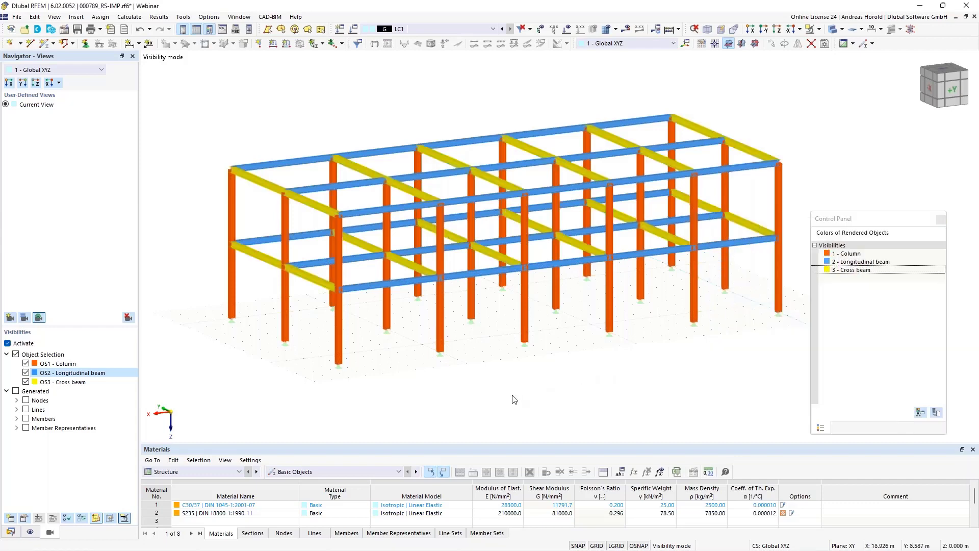
pyautogui.keyDown('ctrl'); pyautogui.moveTo(520, 403); pyautogui.dragTo(507, 403, button='middle'); pyautogui.keyUp('ctrl')
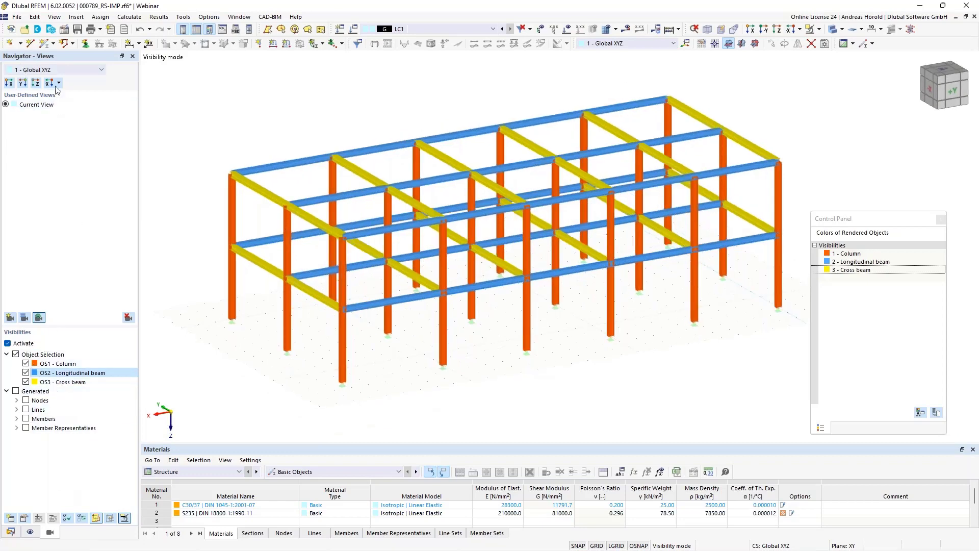
# Step: Collapse the data of the current model and switch to the model 001517-model-file.rf6
pyautogui.click(30, 532)
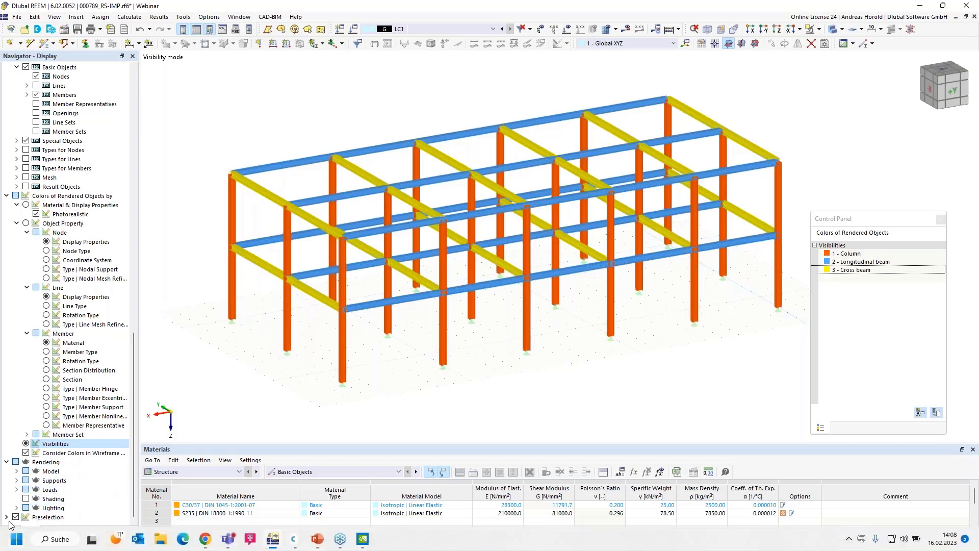
pyautogui.click(10, 532)
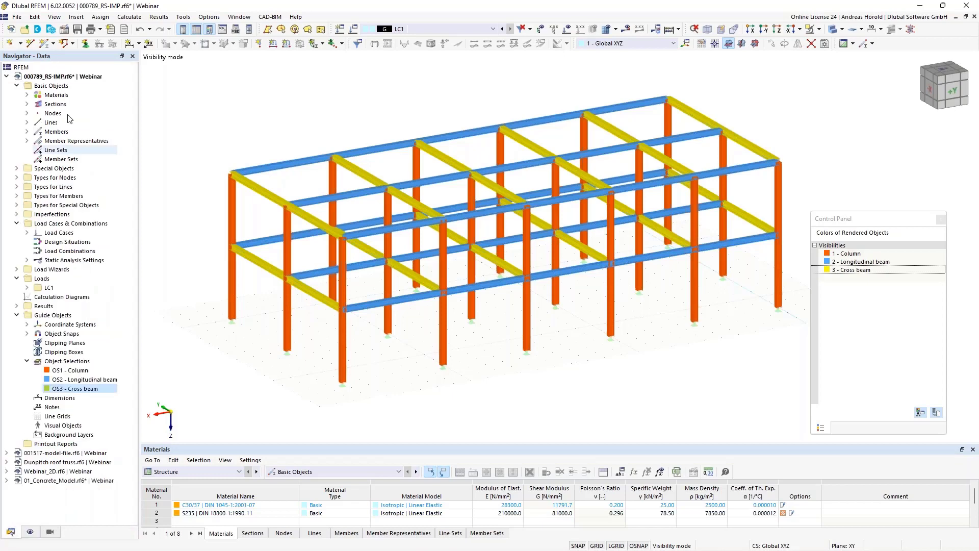
pyautogui.click(6, 76)
pyautogui.click(55, 86)
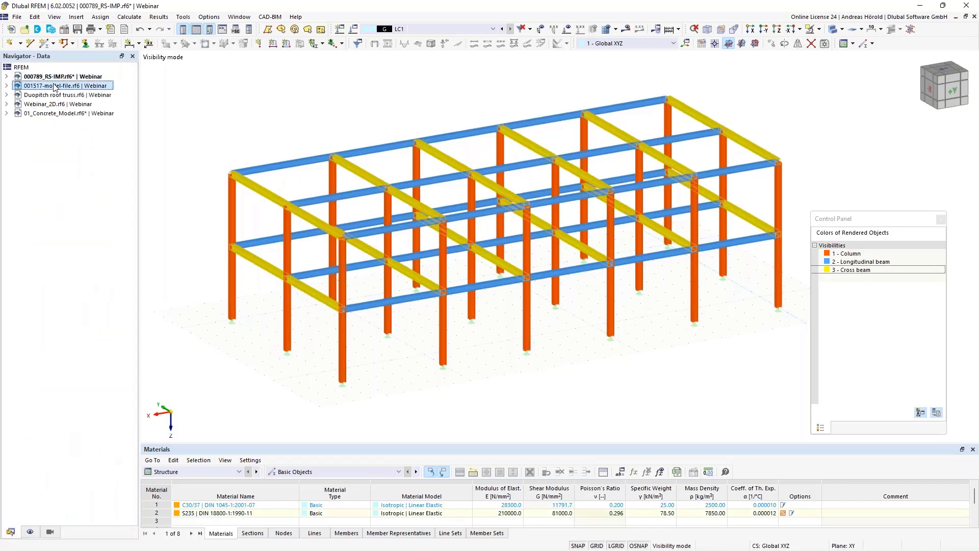
pyautogui.doubleClick(55, 86)
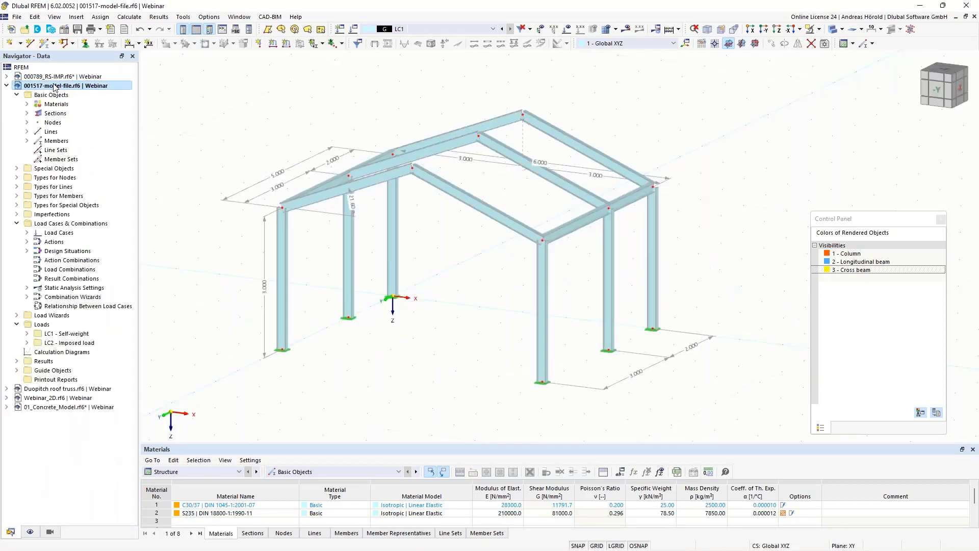
pyautogui.moveTo(735, 376)
pyautogui.keyDown('ctrl'); pyautogui.mouseDown(button='middle')
pyautogui.moveTo(704, 378)
pyautogui.moveTo(724, 368)
pyautogui.mouseUp(button='middle'); pyautogui.keyUp('ctrl')
pyautogui.rightClick(728, 379)
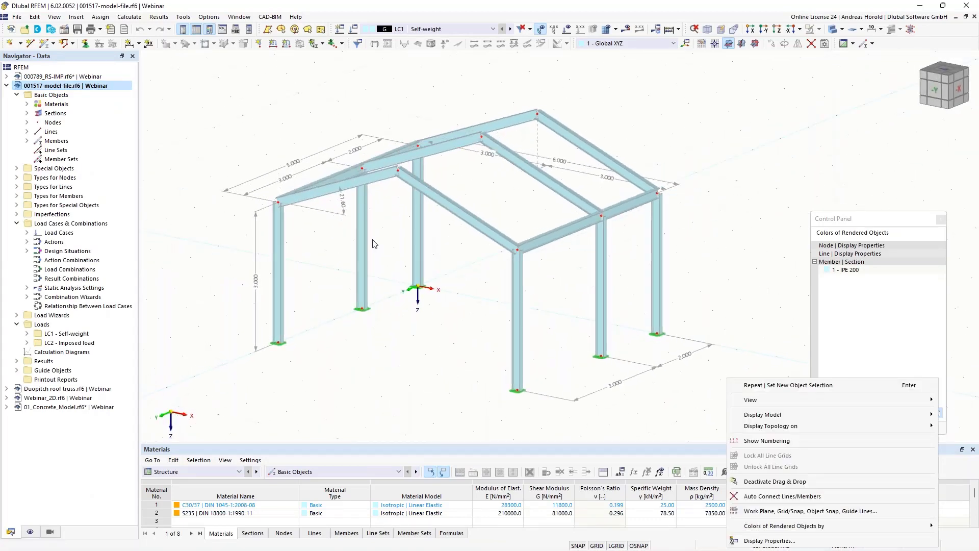
pyautogui.click(414, 334)
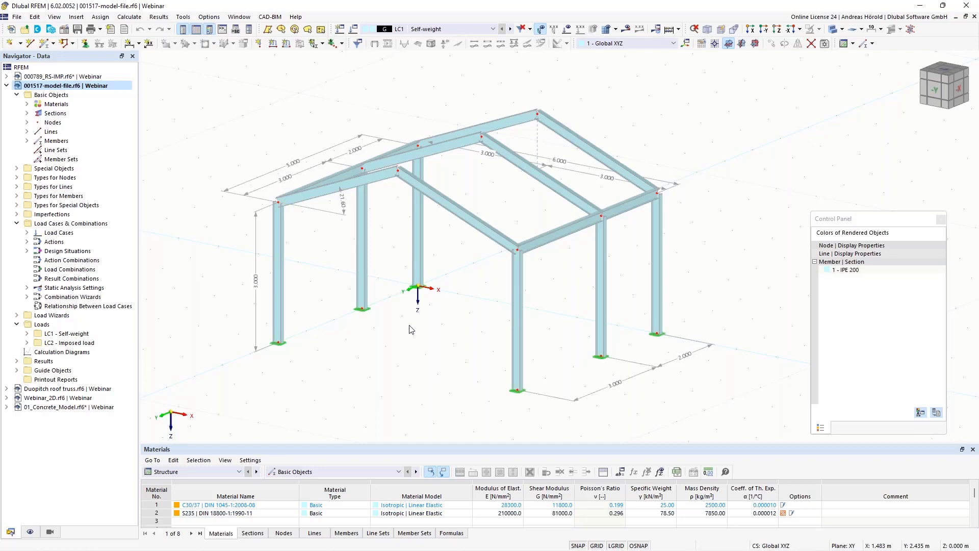
pyautogui.moveTo(423, 355)
pyautogui.keyDown('ctrl'); pyautogui.mouseDown(button='middle')
pyautogui.moveTo(402, 357)
pyautogui.moveTo(423, 355)
pyautogui.mouseUp(button='middle'); pyautogui.keyUp('ctrl')
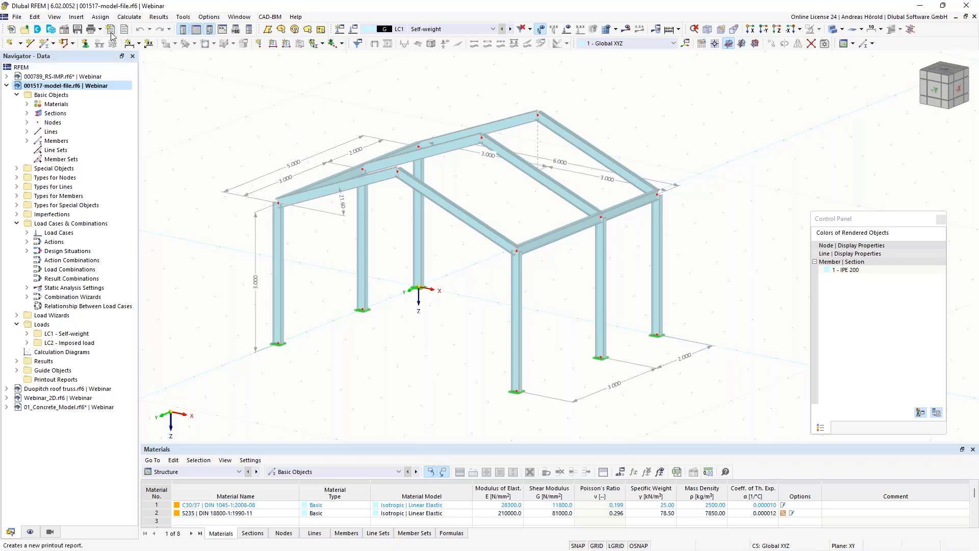
# Step: Create a new wind load wizard with the type "Vertical walls with duopitch roof"
pyautogui.click(77, 17)
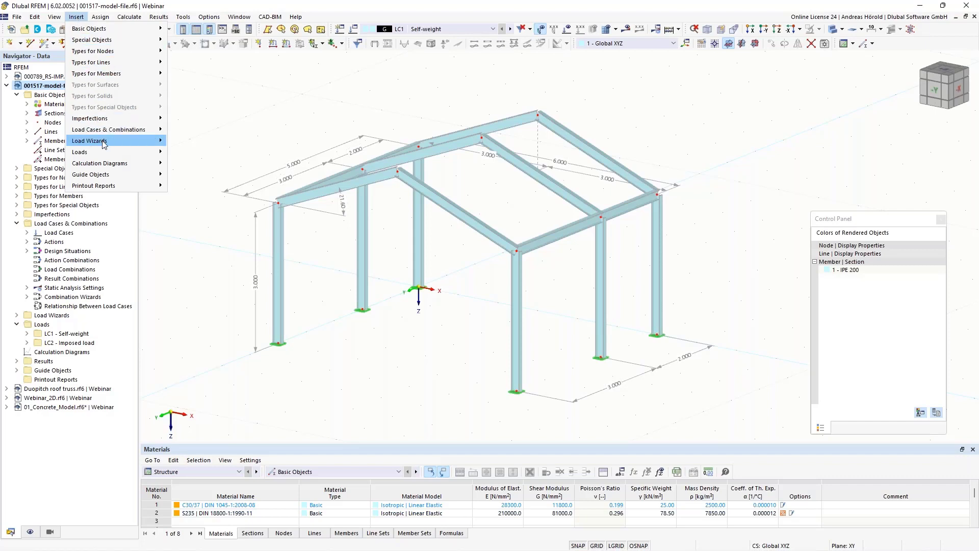
pyautogui.moveTo(104, 142)
pyautogui.moveTo(235, 187)
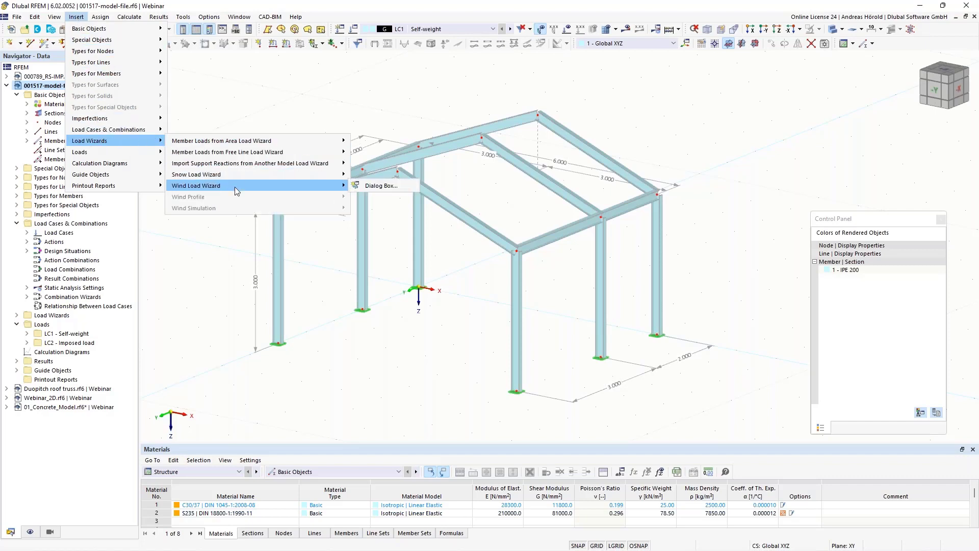
pyautogui.click(385, 187)
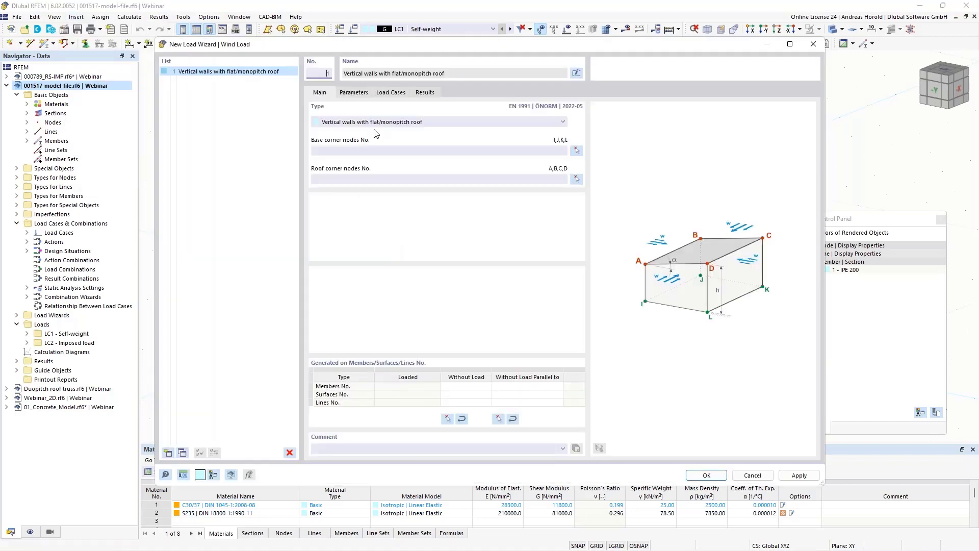
pyautogui.click(383, 123)
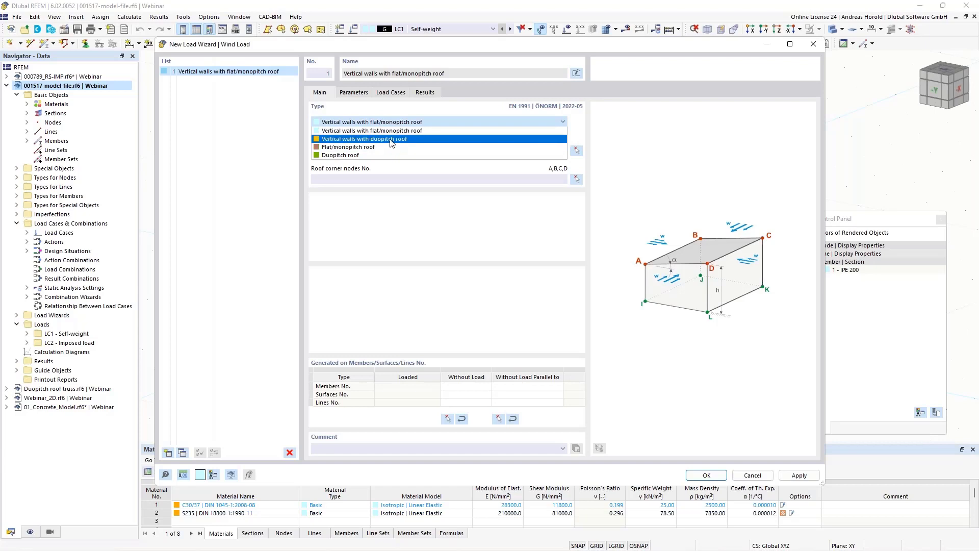
pyautogui.press('Escape')
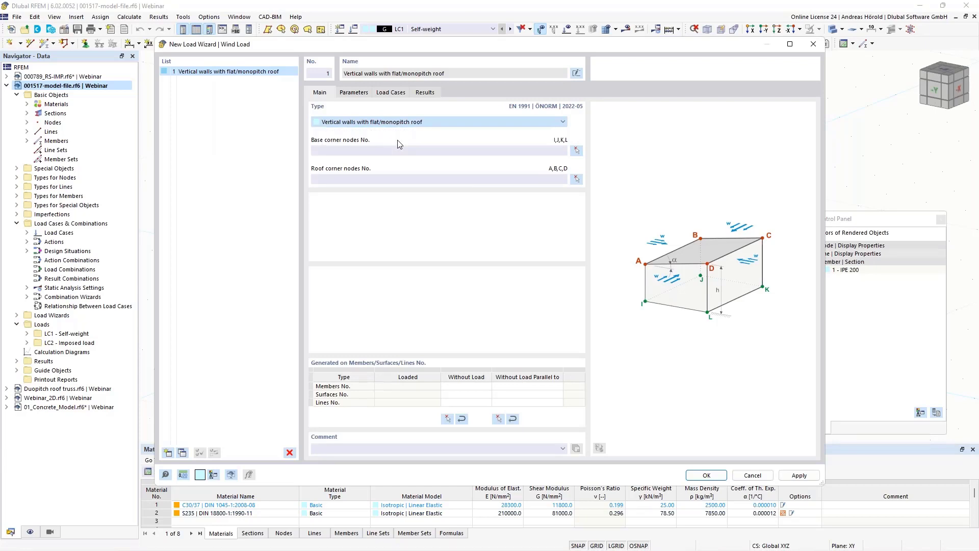
# Step: Assign nodes 2, 4, 10 and 7 at the feet of the four corner columns as the wizard's base corner nodes
pyautogui.click(577, 151)
pyautogui.click(278, 342)
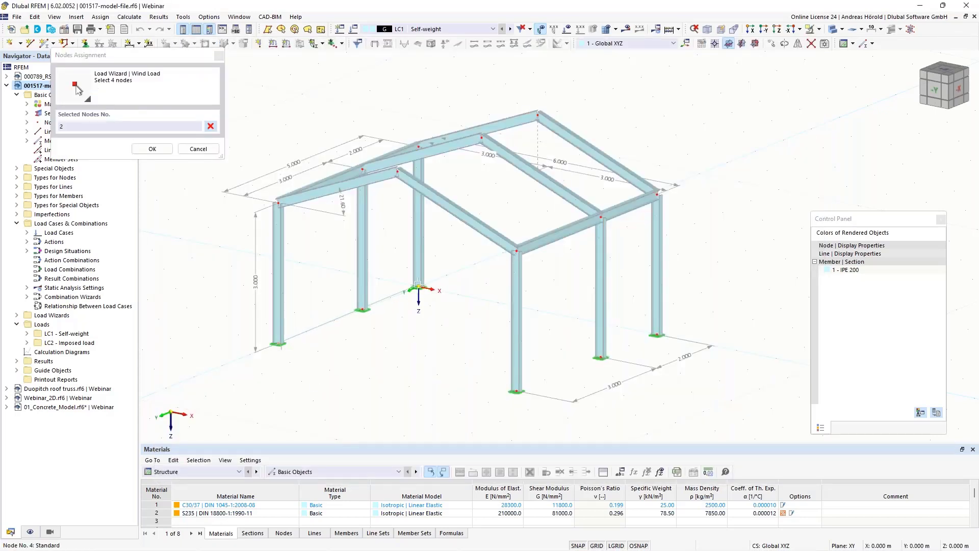
pyautogui.click(418, 285)
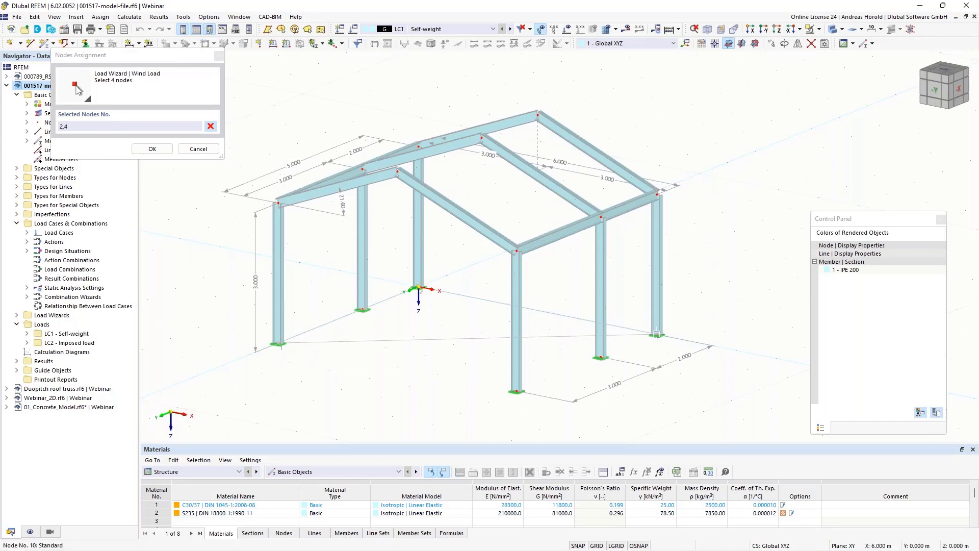
pyautogui.click(657, 334)
pyautogui.click(517, 391)
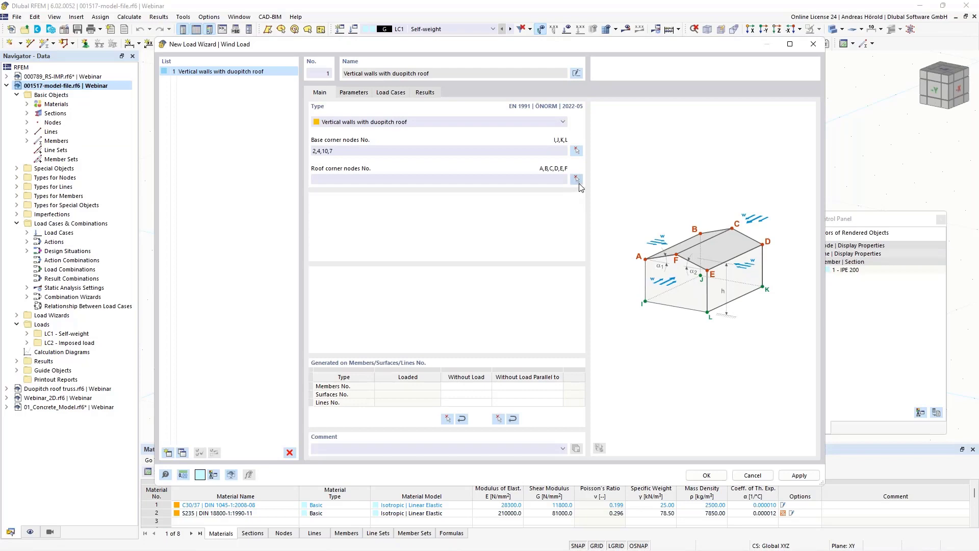
# Step: Assign the eave and ridge nodes 3, 6, 17, 9, 5 and 16 as the wizard's roof corner nodes
pyautogui.click(577, 179)
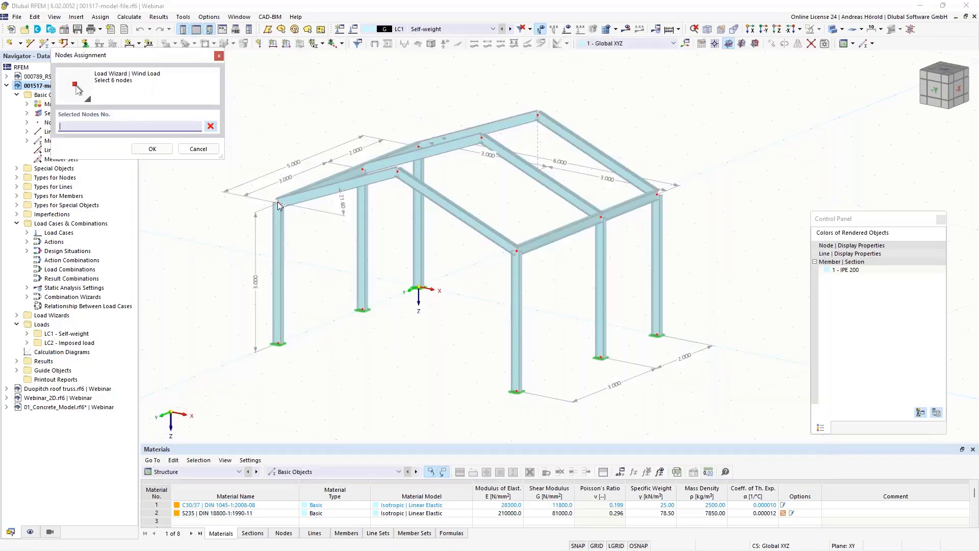
pyautogui.click(277, 203)
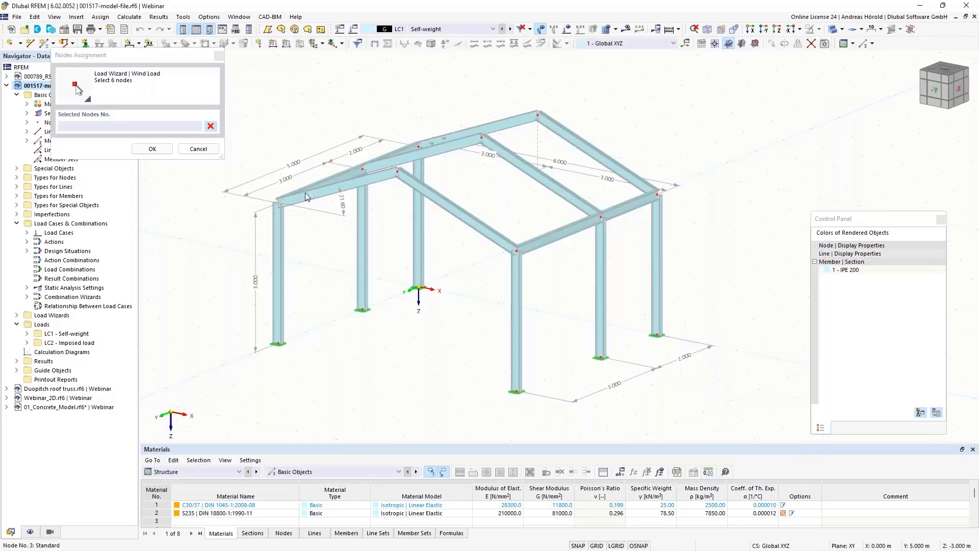
pyautogui.click(418, 145)
pyautogui.click(538, 114)
pyautogui.click(658, 194)
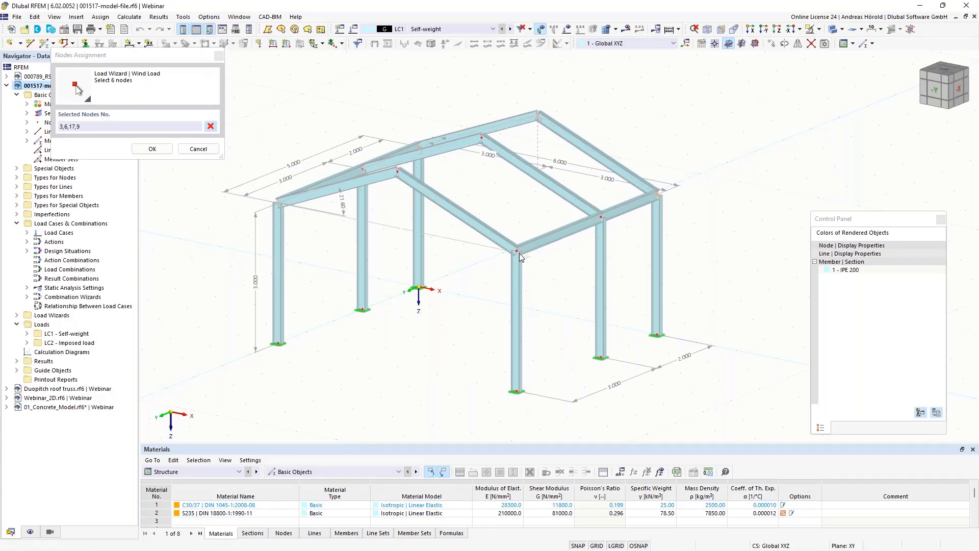
pyautogui.click(517, 250)
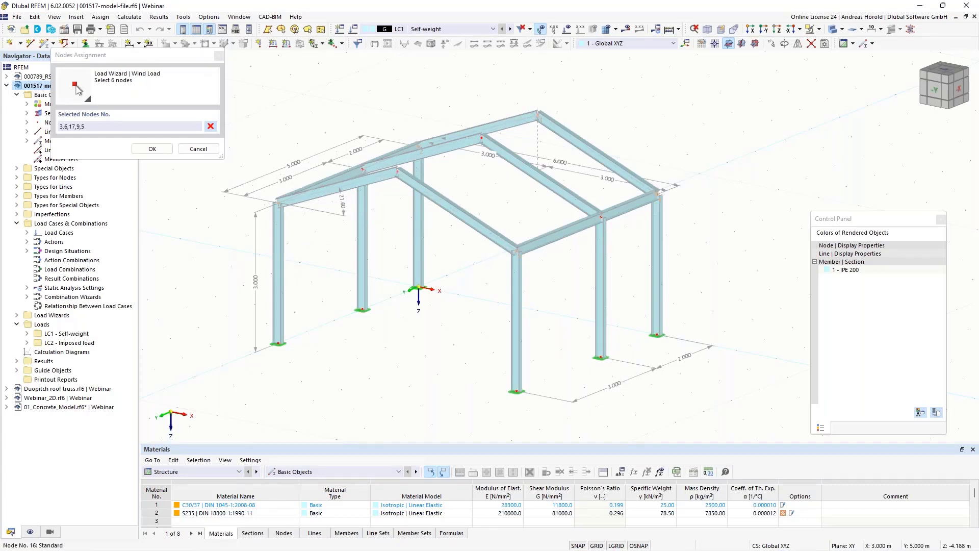
pyautogui.click(397, 171)
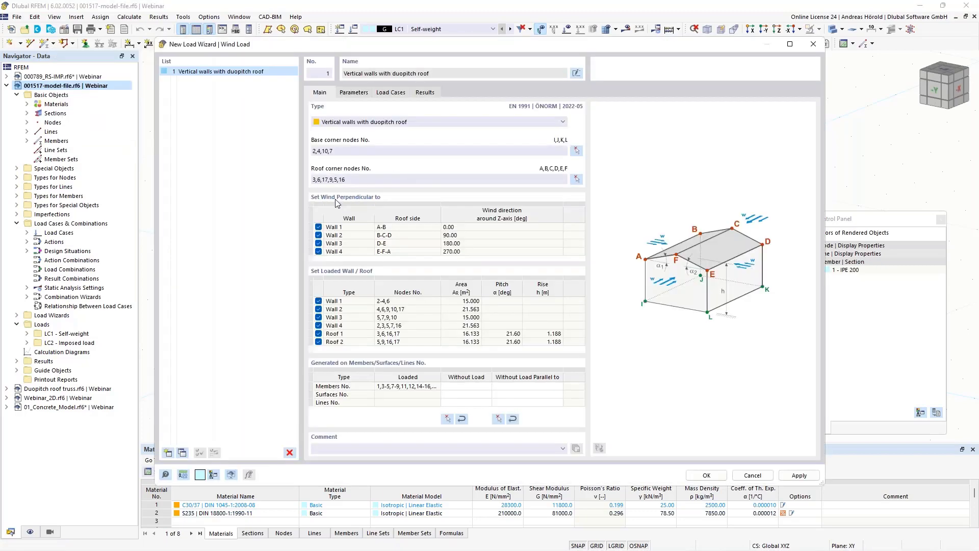
# Step: Import the location and wind load parameters for Wien, Austria (ÖNORM B 1991-1-4) from the Wind Load Map
pyautogui.click(348, 94)
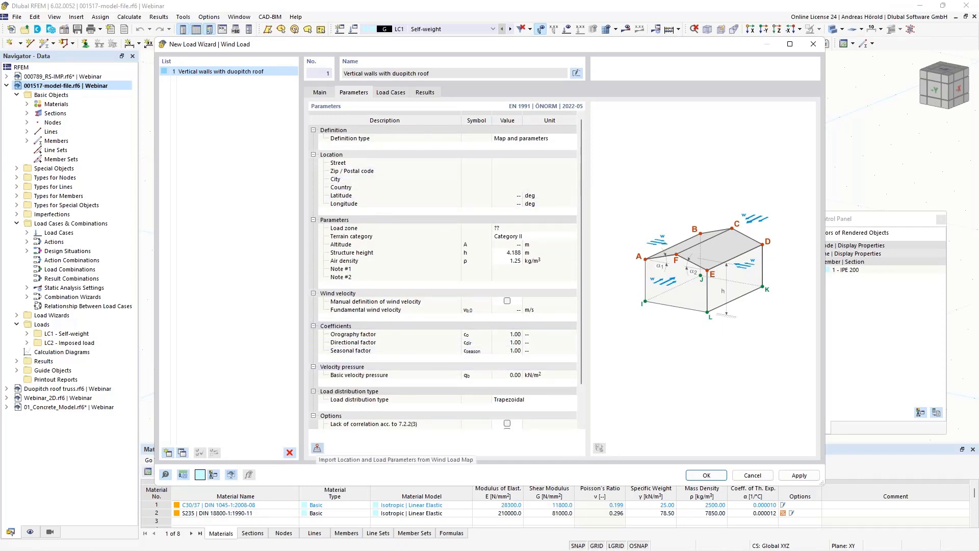
pyautogui.click(317, 447)
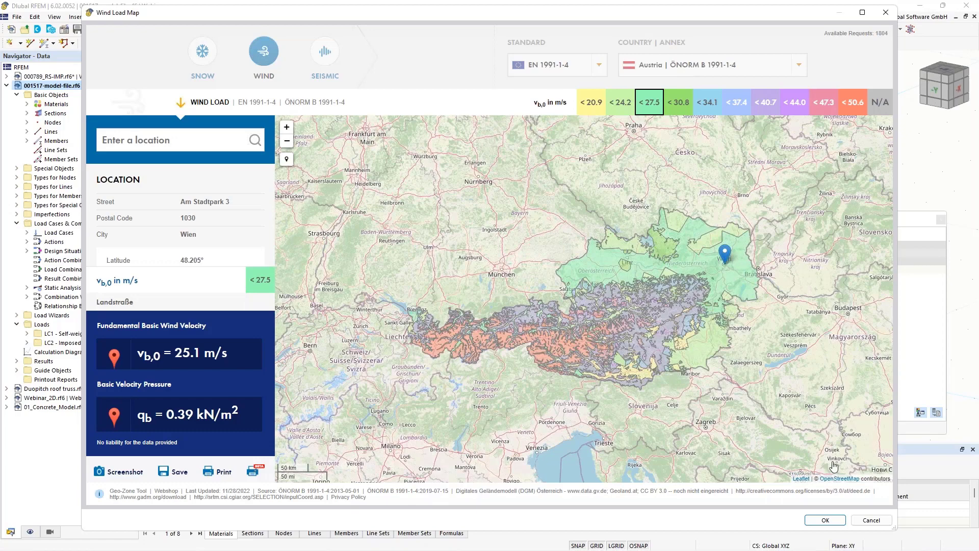
pyautogui.click(822, 519)
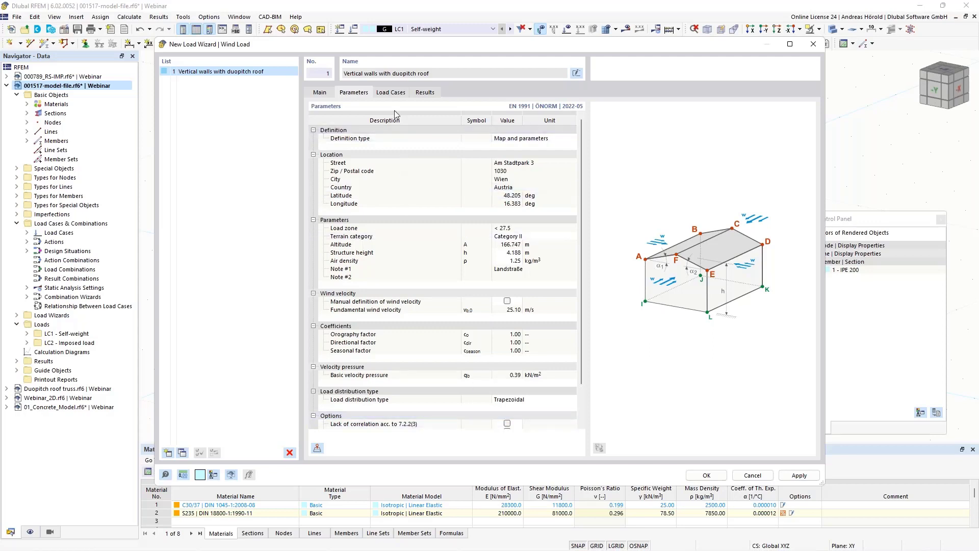
# Step: Create load cases automatically for all wind cases on the four walls and review the generated zone dimensions and pressures
pyautogui.click(394, 93)
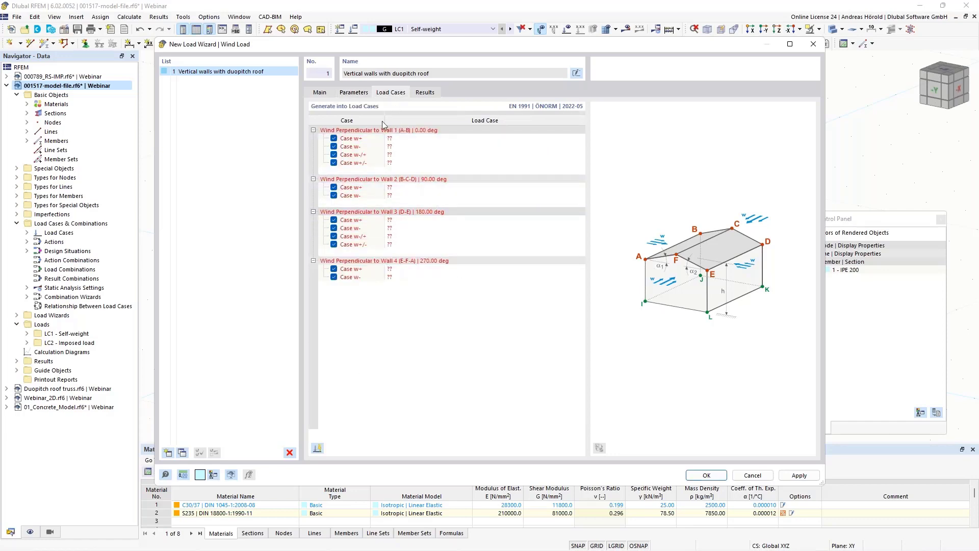
pyautogui.click(318, 448)
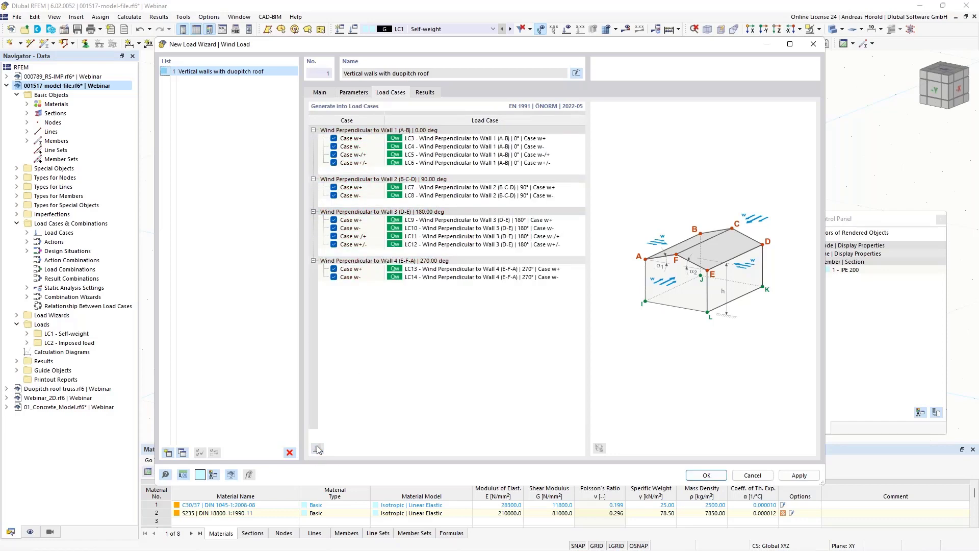
pyautogui.click(425, 93)
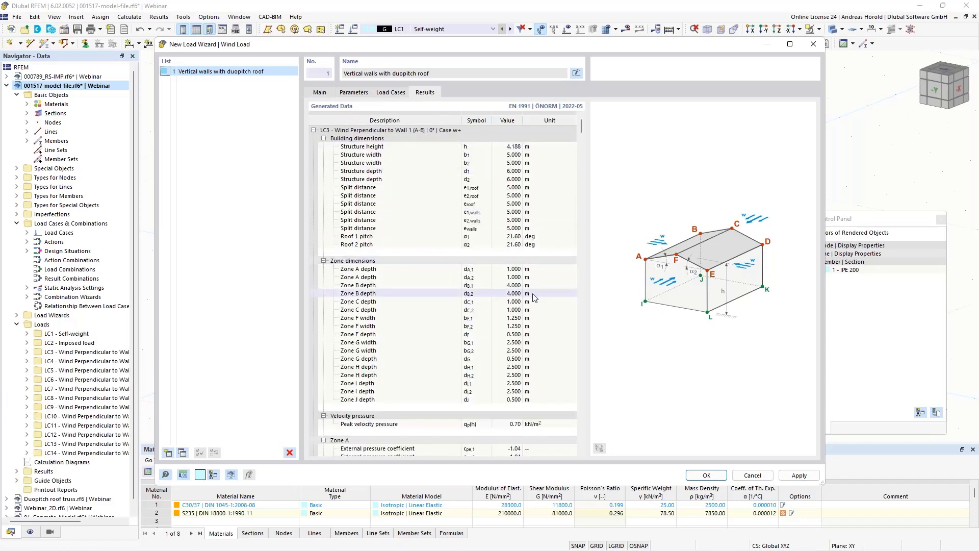
pyautogui.scroll(-11, 397, 320)
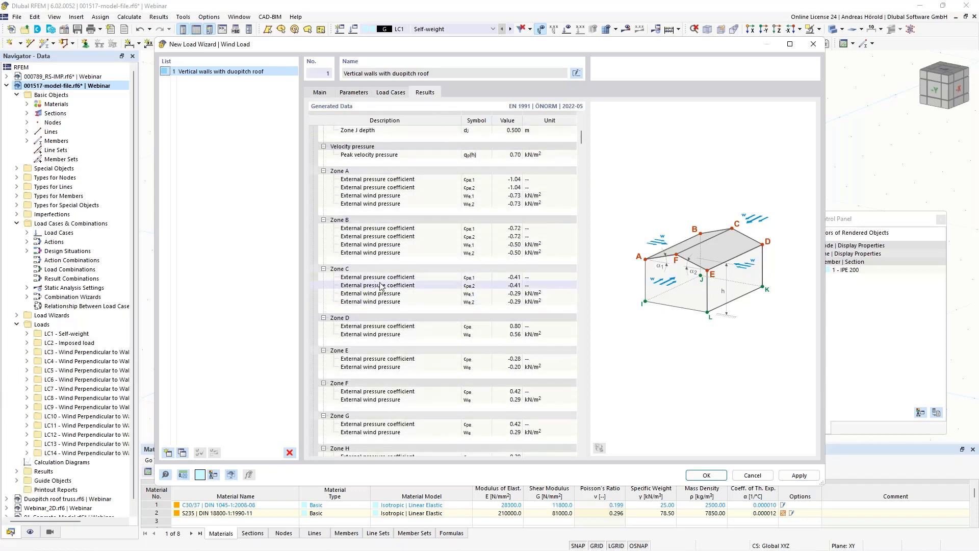
pyautogui.scroll(-1, 442, 336)
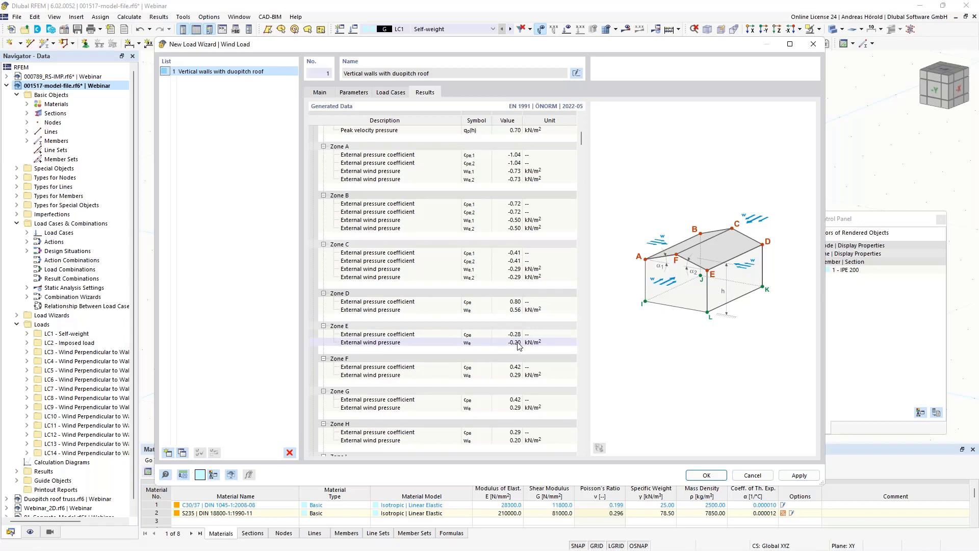
# Step: Enable the option "Lack of correlation acc. to 7.2.2(3)" in the wind load parameters
pyautogui.click(353, 92)
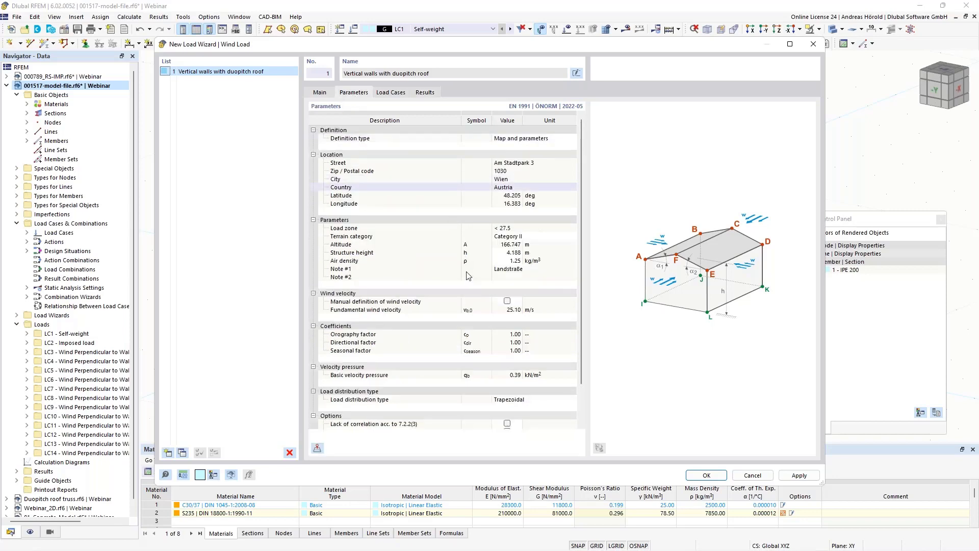
pyautogui.scroll(-2, 469, 276)
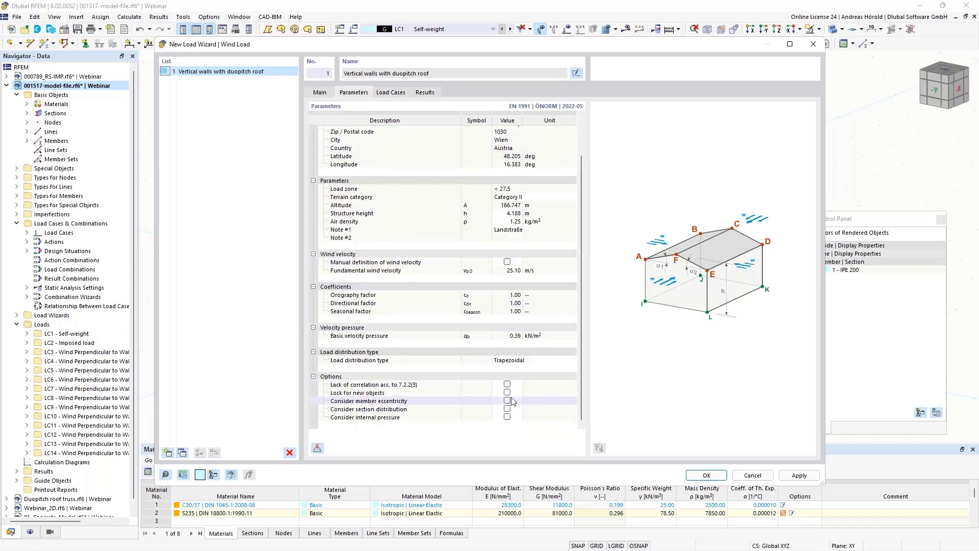
pyautogui.click(507, 384)
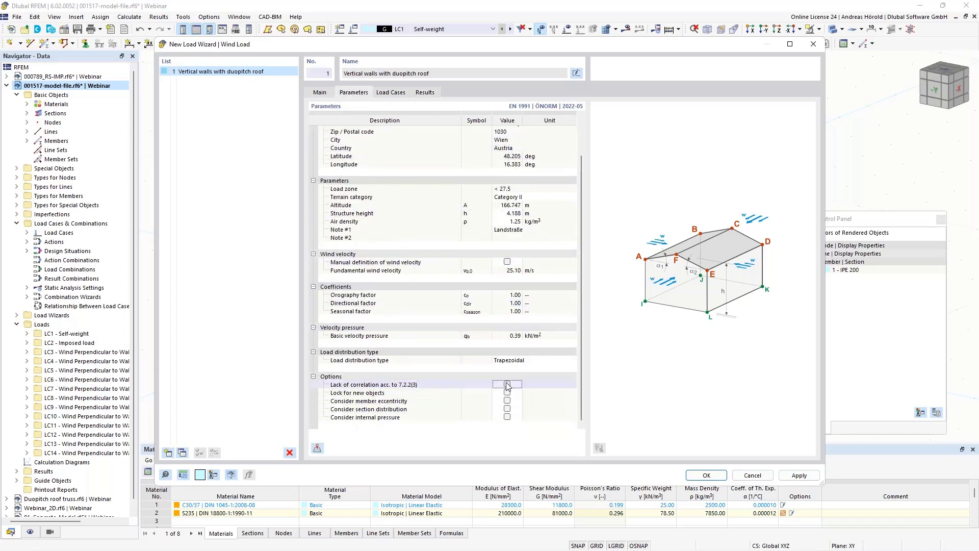
# Step: Check the updated wind pressures of the zones and finish the wizard to generate the wind loads
pyautogui.click(425, 93)
pyautogui.scroll(-5, 529, 306)
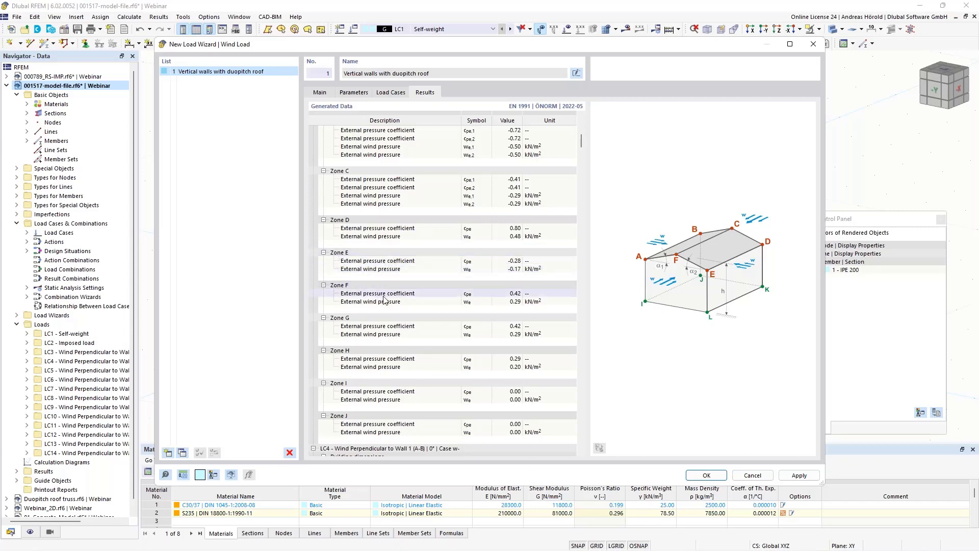
pyautogui.click(357, 94)
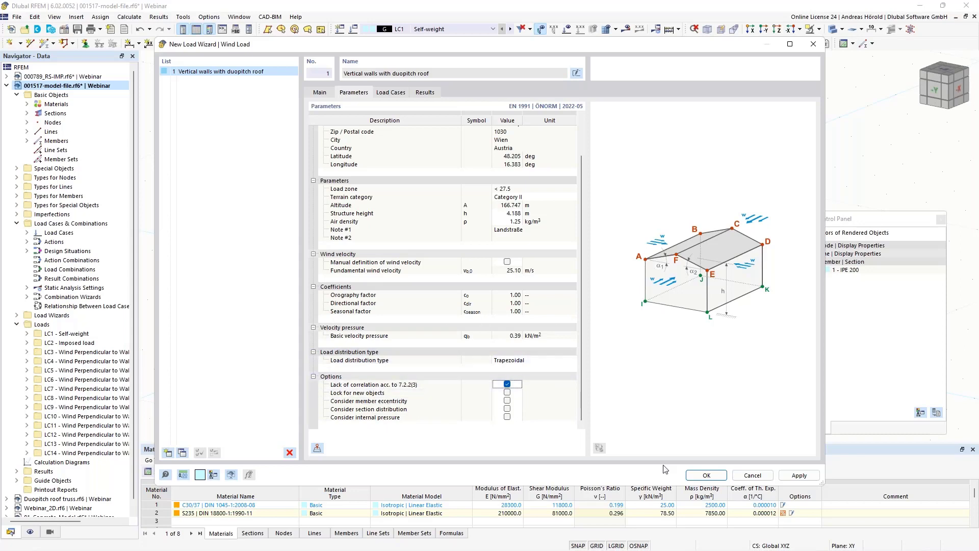
pyautogui.click(707, 475)
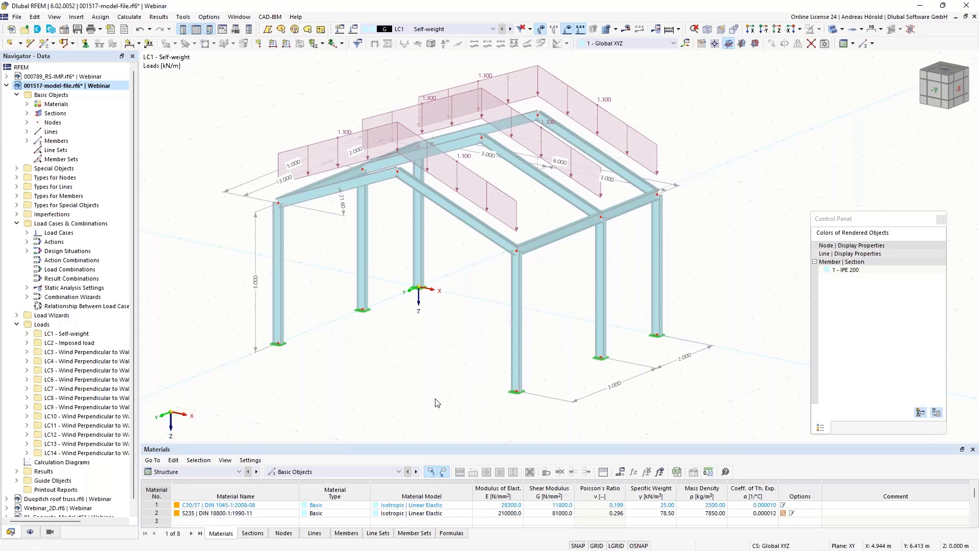
# Step: Switch to the browser and open the webinars overview on the Dlubal website
pyautogui.moveTo(180, 543)
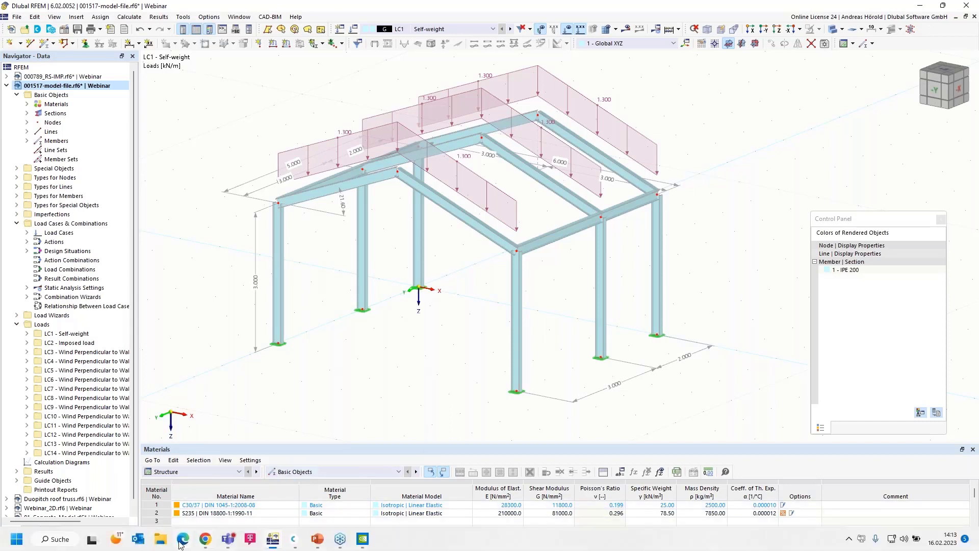
pyautogui.click(206, 541)
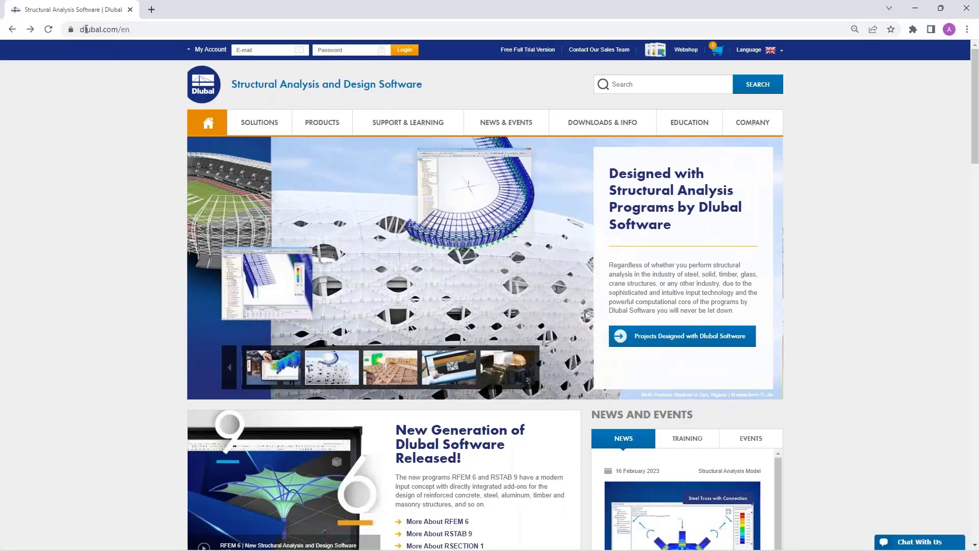
pyautogui.moveTo(516, 136)
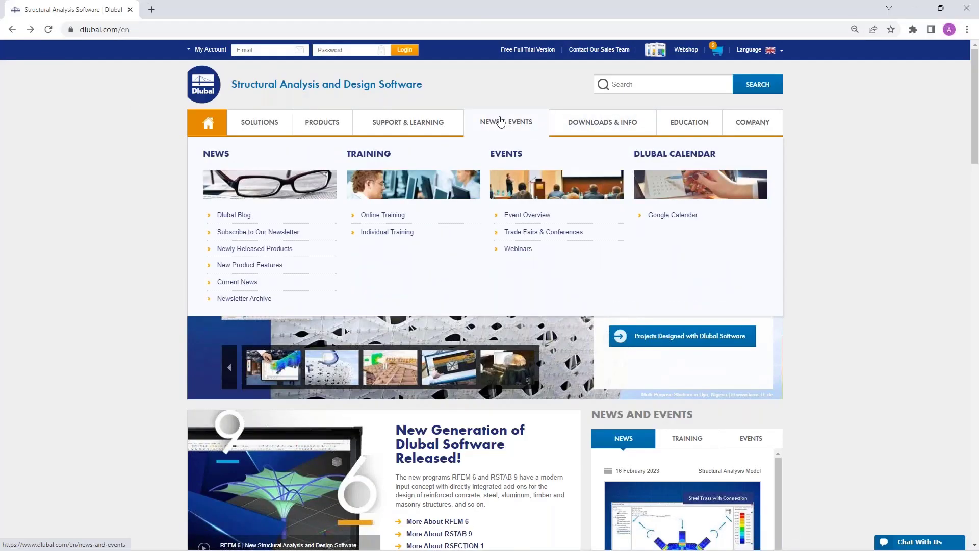
pyautogui.moveTo(403, 127)
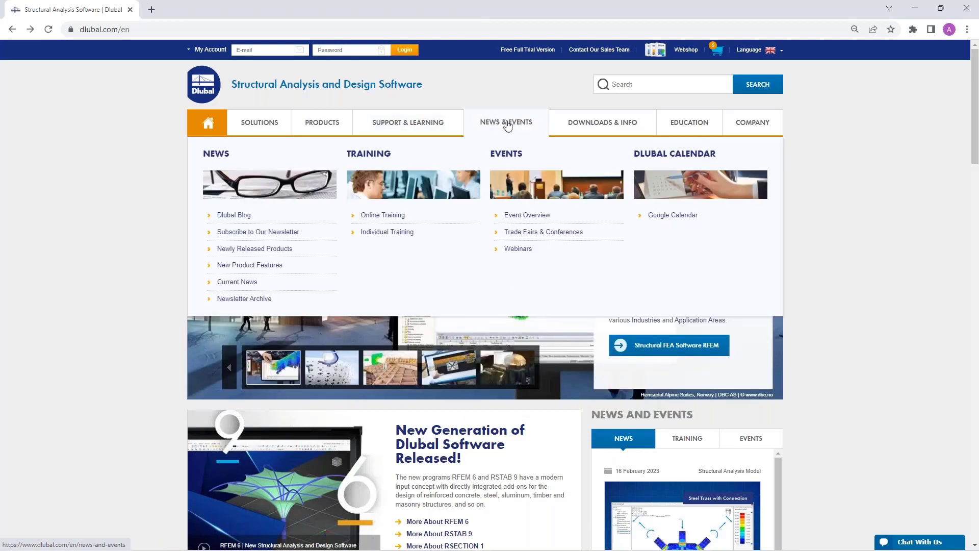
pyautogui.click(513, 249)
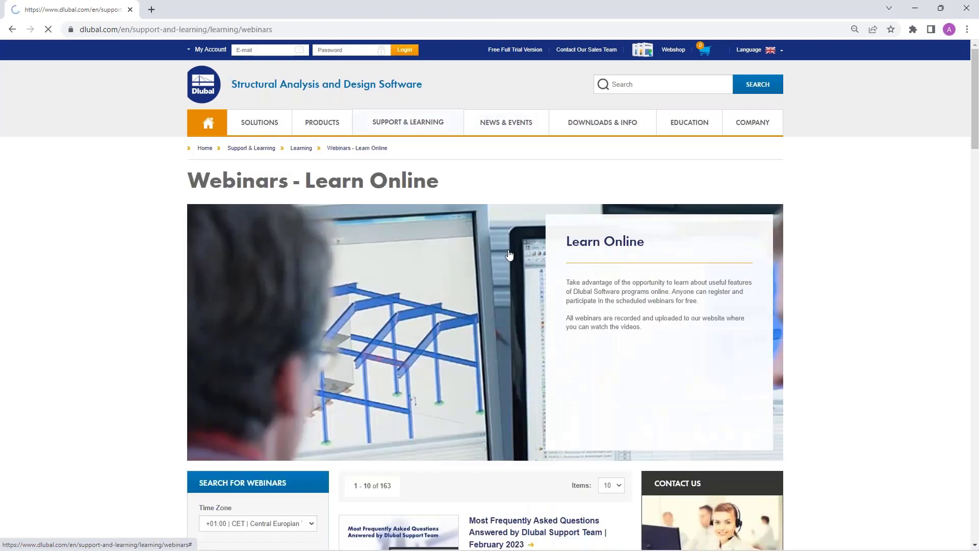
# Step: Open the webinar "Most Frequently Asked Questions Answered by Dlubal Support Team | February 2023" and read through its information
pyautogui.scroll(-3, 488, 355)
pyautogui.click(488, 356)
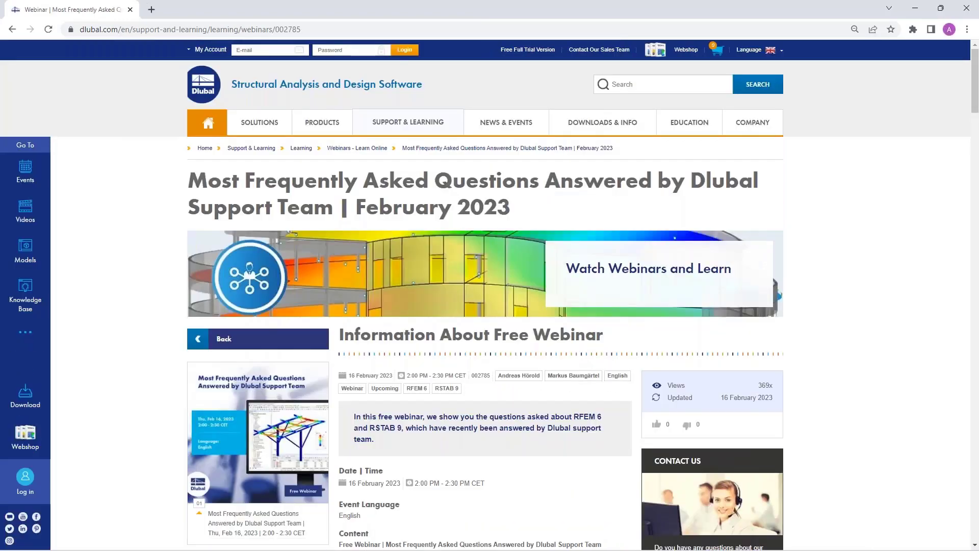
pyautogui.scroll(-5, 442, 356)
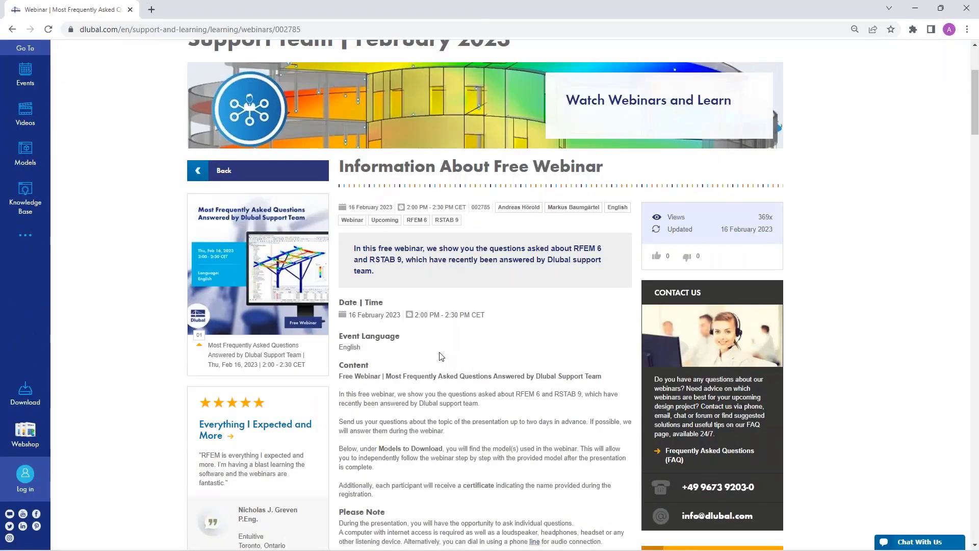
pyautogui.scroll(-1, 442, 356)
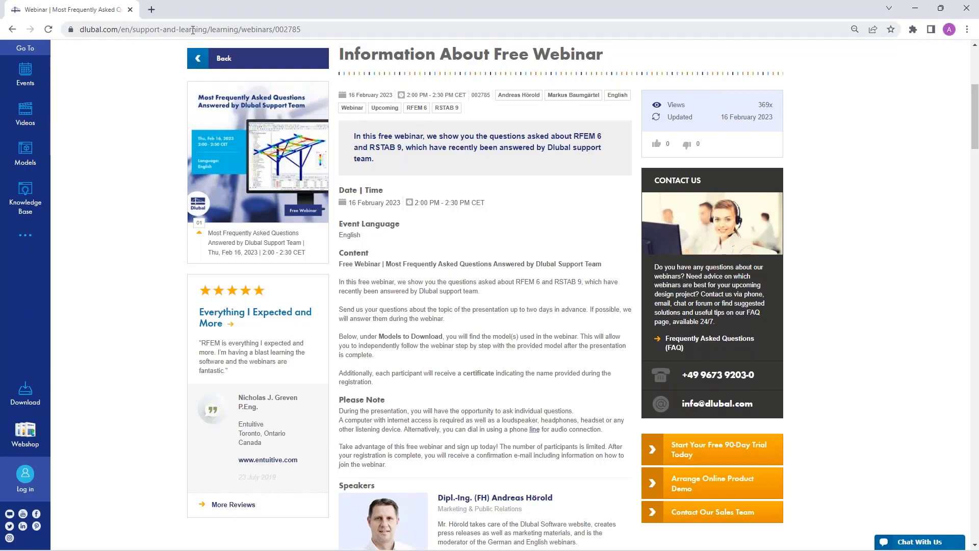
# Step: Open the FAQ about the graphics chip not supporting OpenGL hardware acceleration from the webinar page and read its answer
pyautogui.scroll(-15, 406, 341)
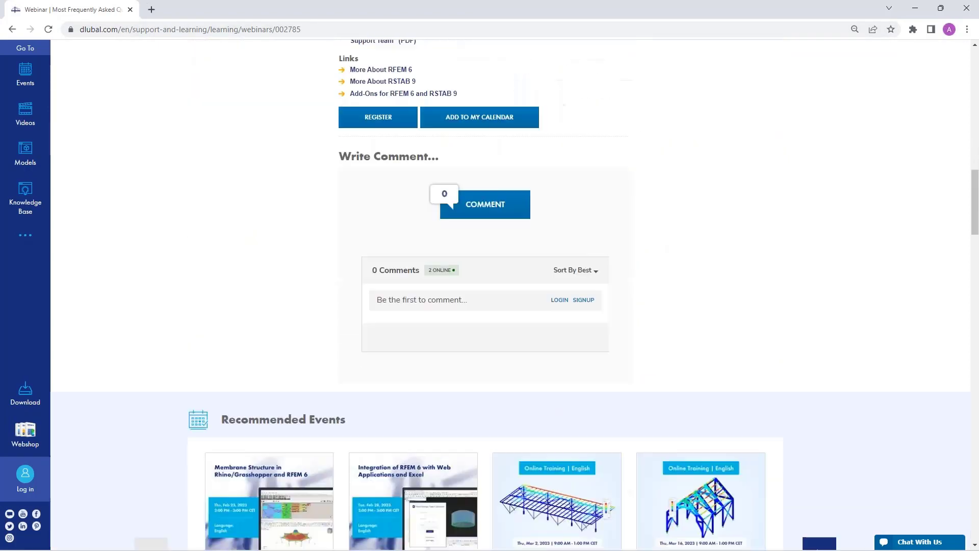
pyautogui.scroll(-12, 816, 321)
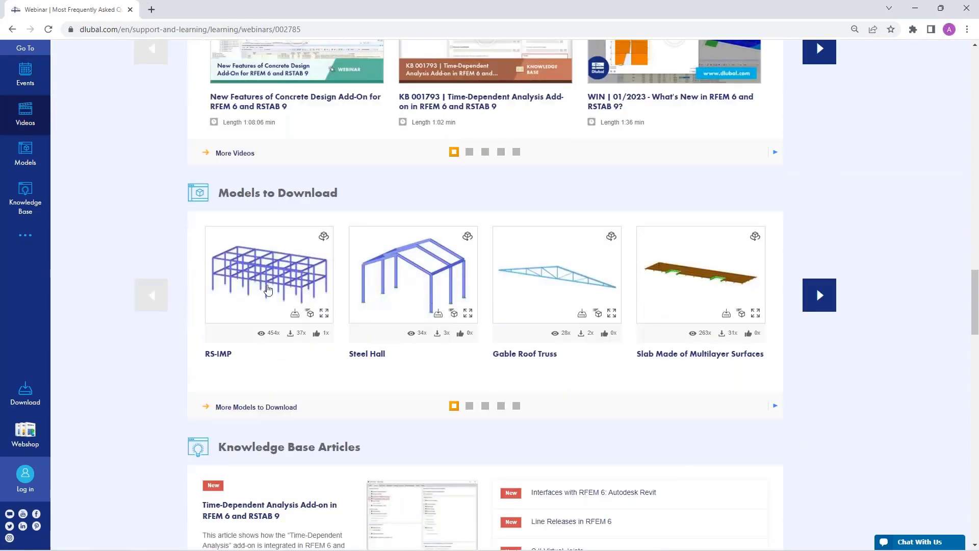
pyautogui.scroll(-8, 335, 320)
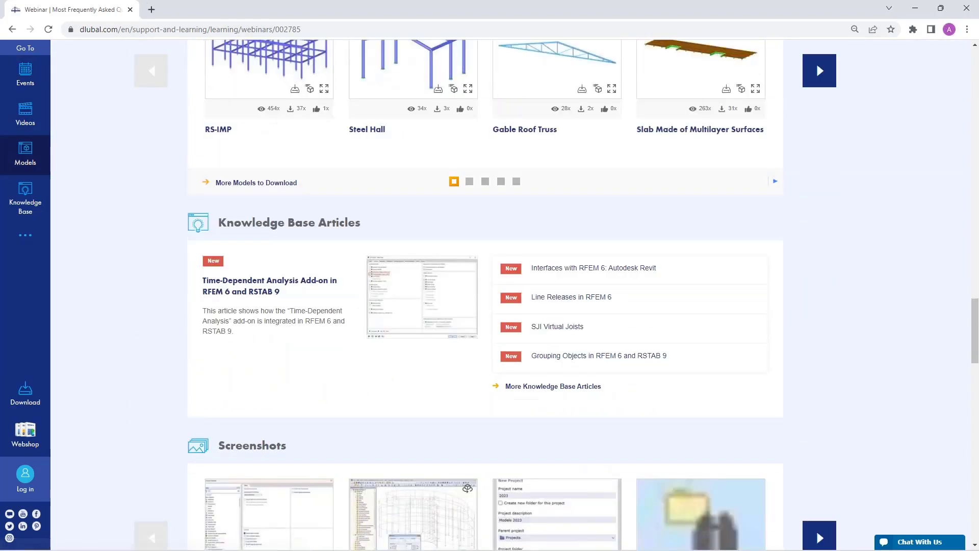
pyautogui.scroll(-10, 817, 360)
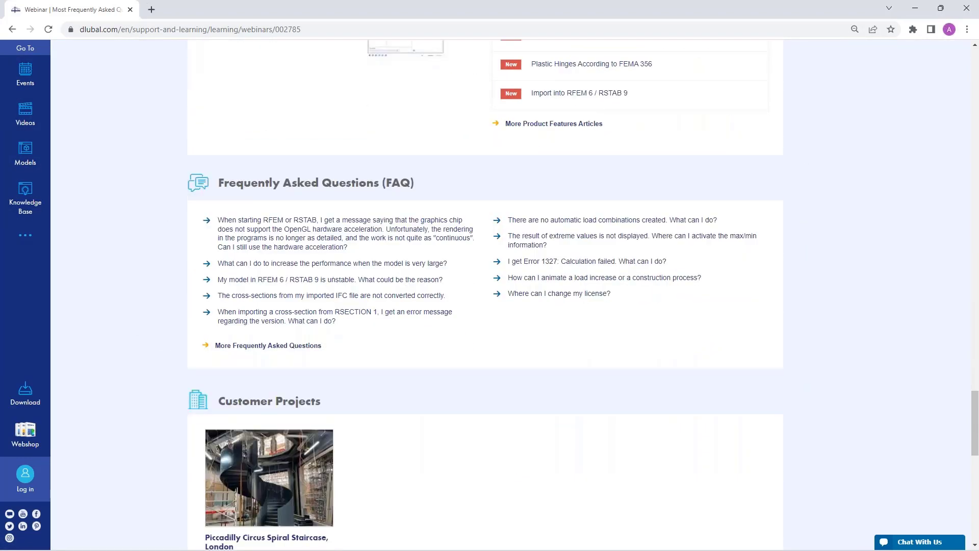
pyautogui.click(281, 235)
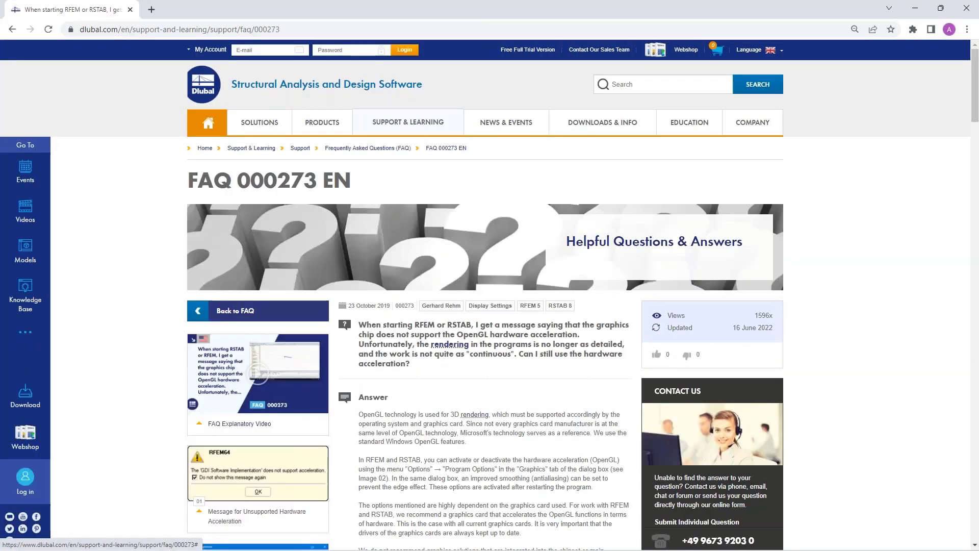
pyautogui.scroll(-5, 521, 258)
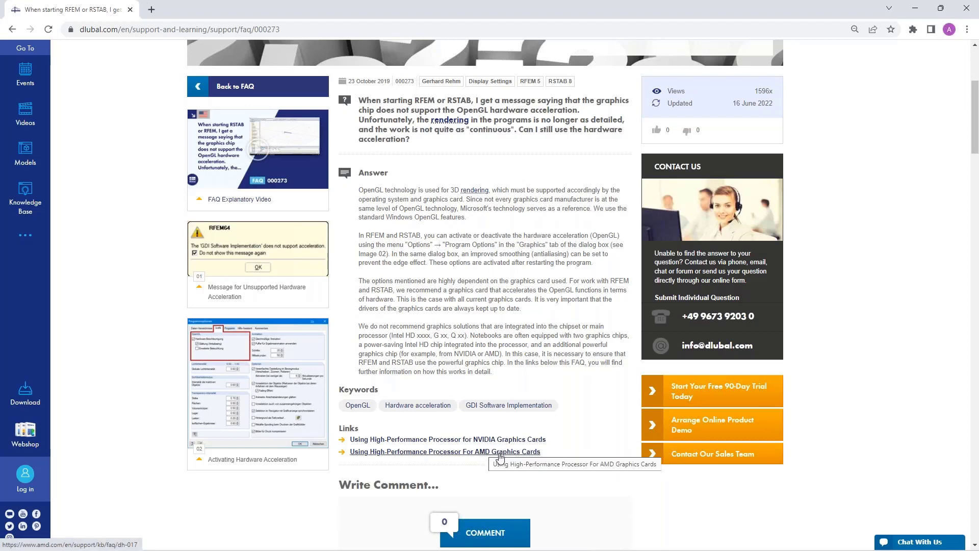
# Step: Open the linked article on using the high-performance processor for NVIDIA graphics cards and read its Optimus settings instructions
pyautogui.click(489, 439)
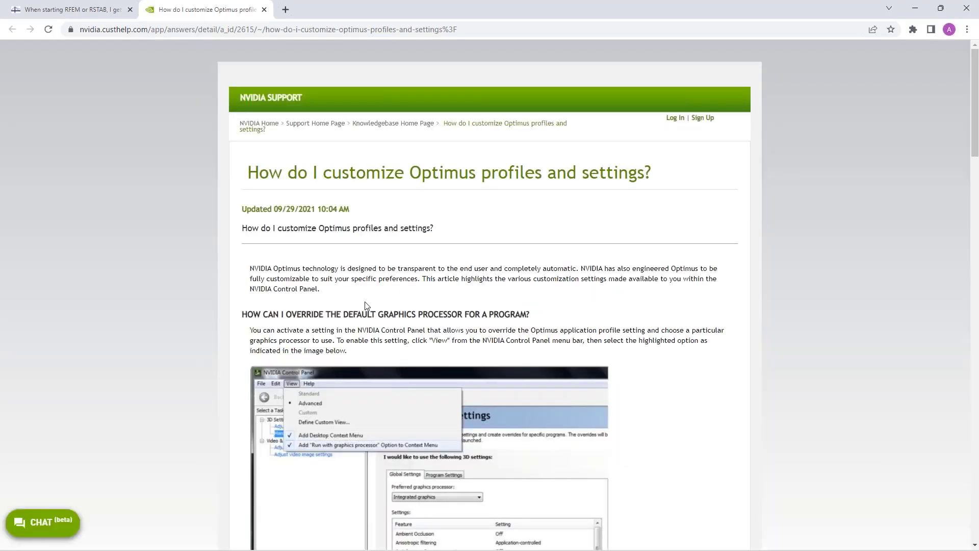
pyautogui.scroll(-9, 371, 310)
pyautogui.scroll(-6, 368, 305)
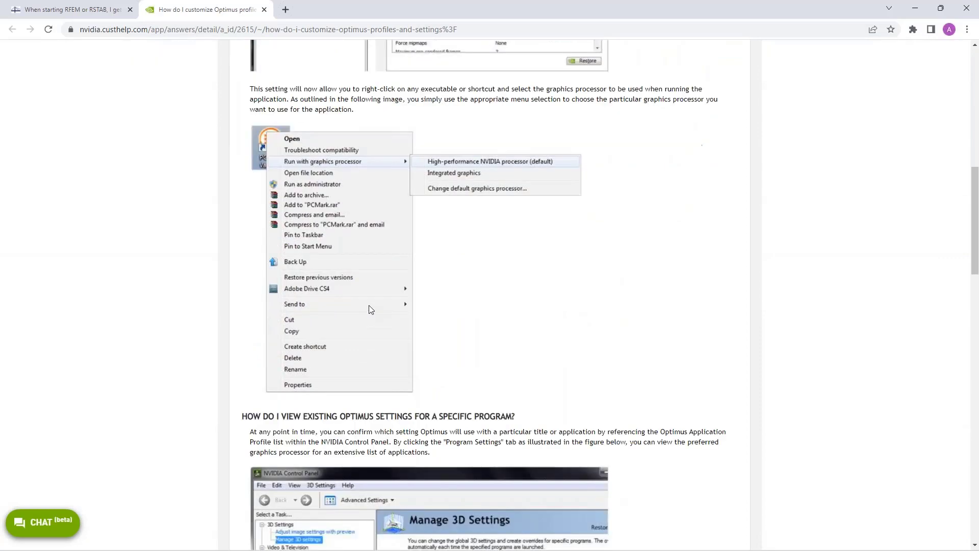
pyautogui.scroll(-2, 424, 292)
pyautogui.scroll(-4, 424, 292)
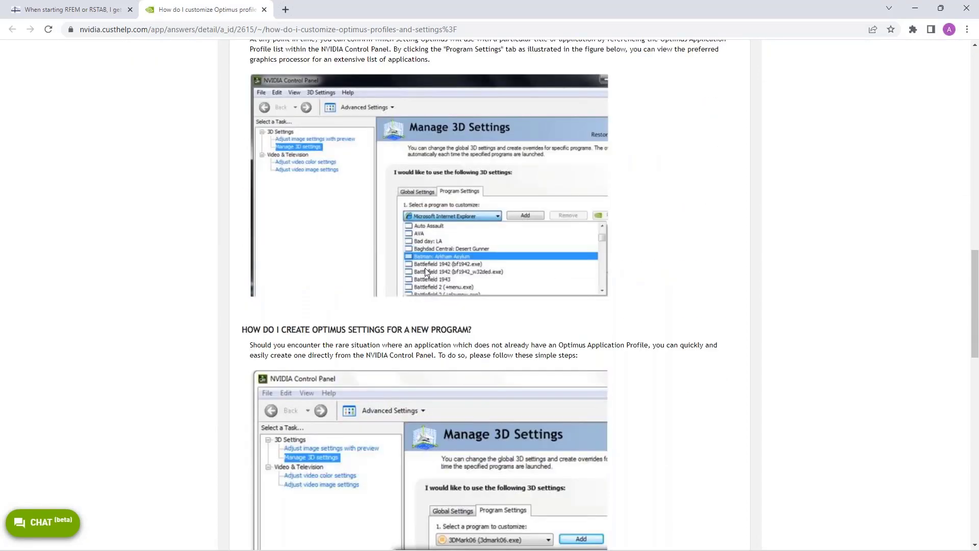
pyautogui.scroll(-2, 408, 290)
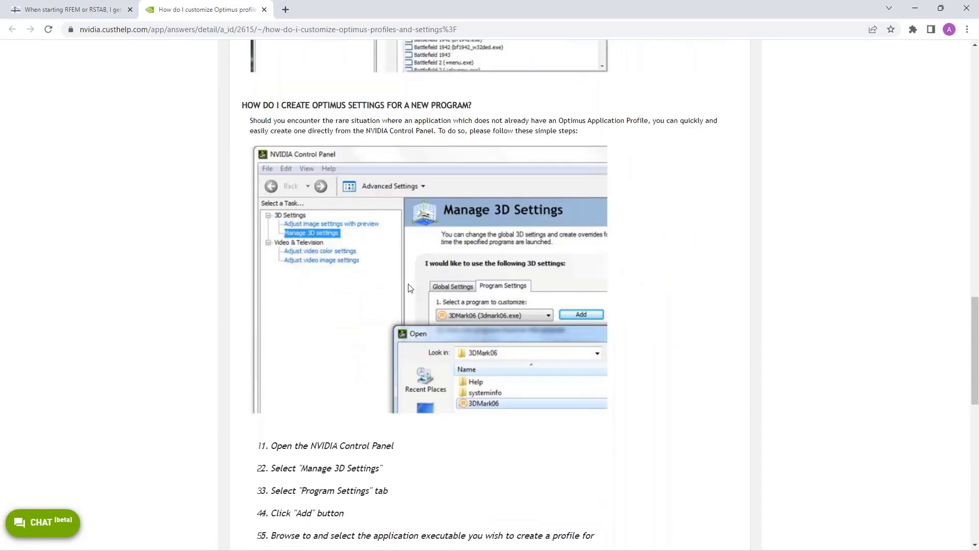
pyautogui.scroll(1, 408, 290)
# Step: In the NVIDIA control panel, try the global graphics processor NVIDIA Hochleistungsprozessor and reset it to Automatische Auswahl
pyautogui.moveTo(0, 151); pyautogui.dragTo(461, 108)
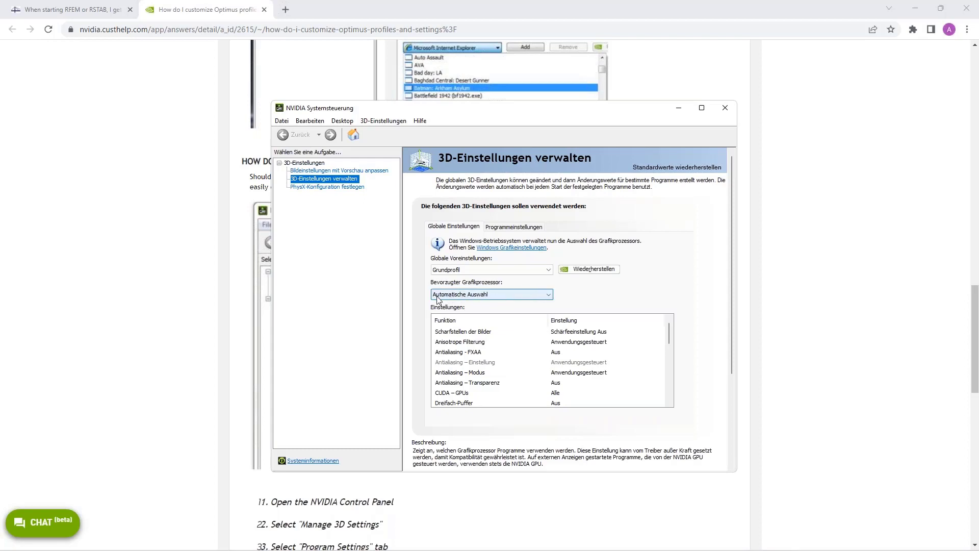
pyautogui.click(520, 295)
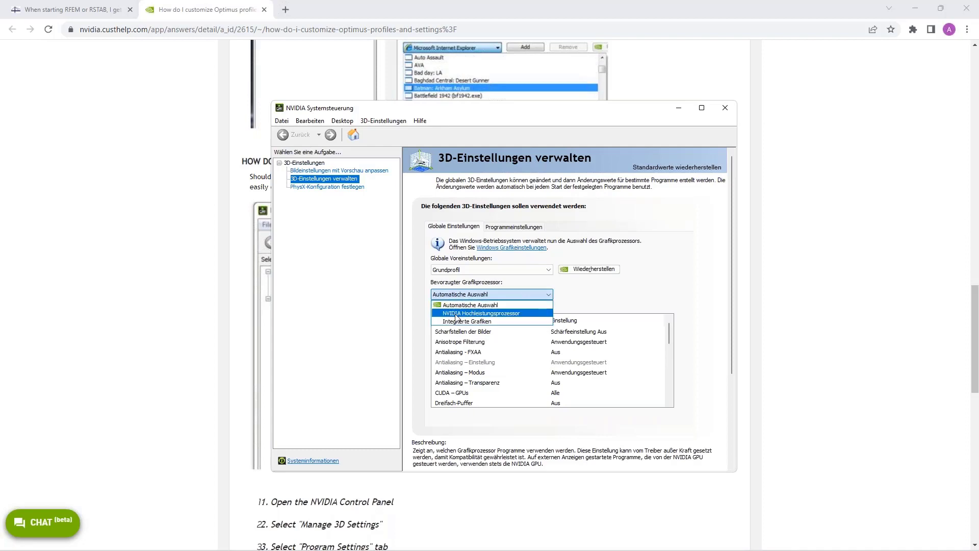
pyautogui.click(527, 315)
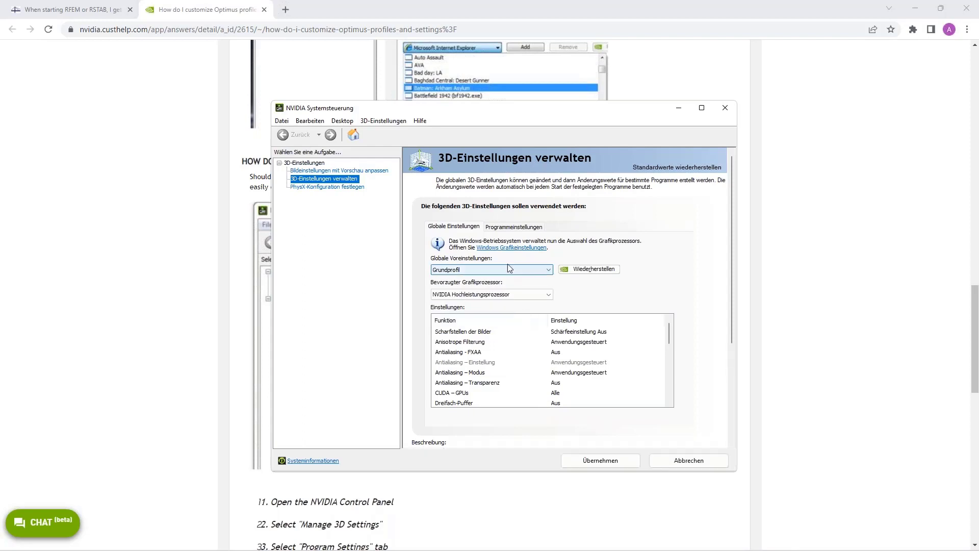
pyautogui.click(489, 298)
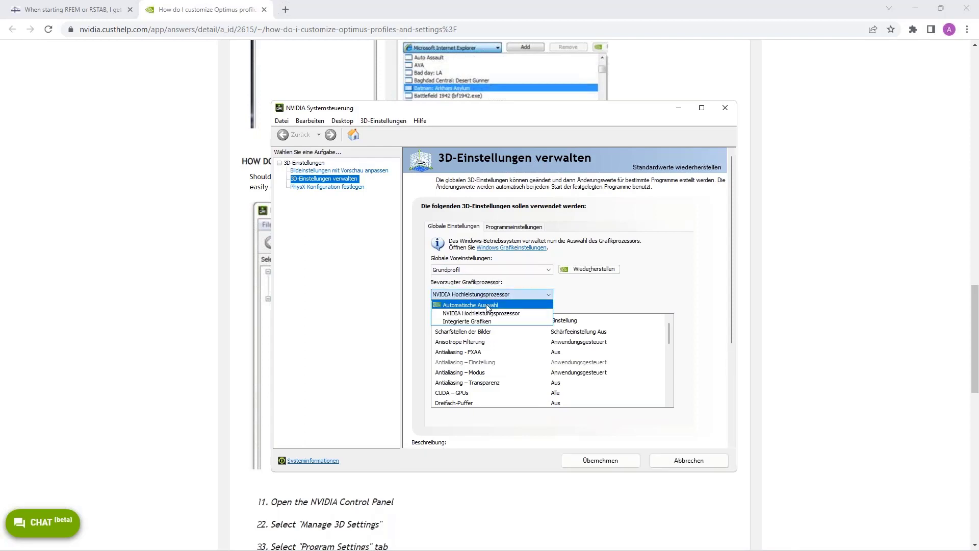
pyautogui.click(486, 303)
# Step: Add RFEM6.exe to the programs with custom 3D settings in the NVIDIA control panel
pyautogui.click(513, 228)
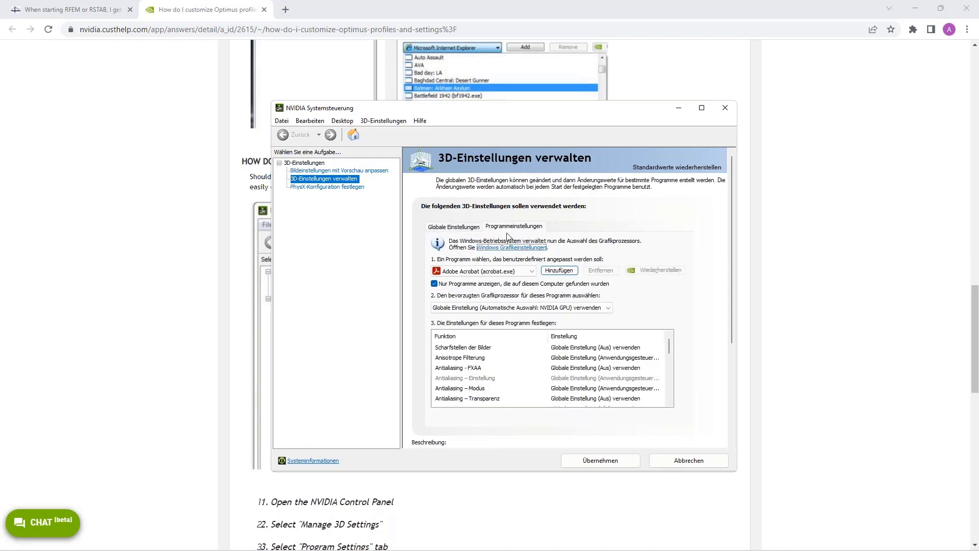
pyautogui.click(503, 271)
pyautogui.scroll(-2, 510, 347)
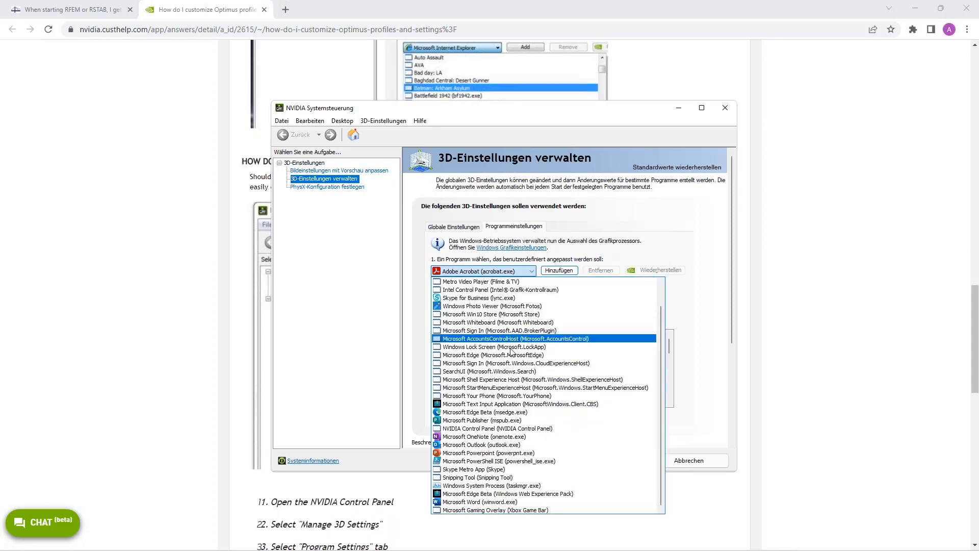
pyautogui.click(662, 254)
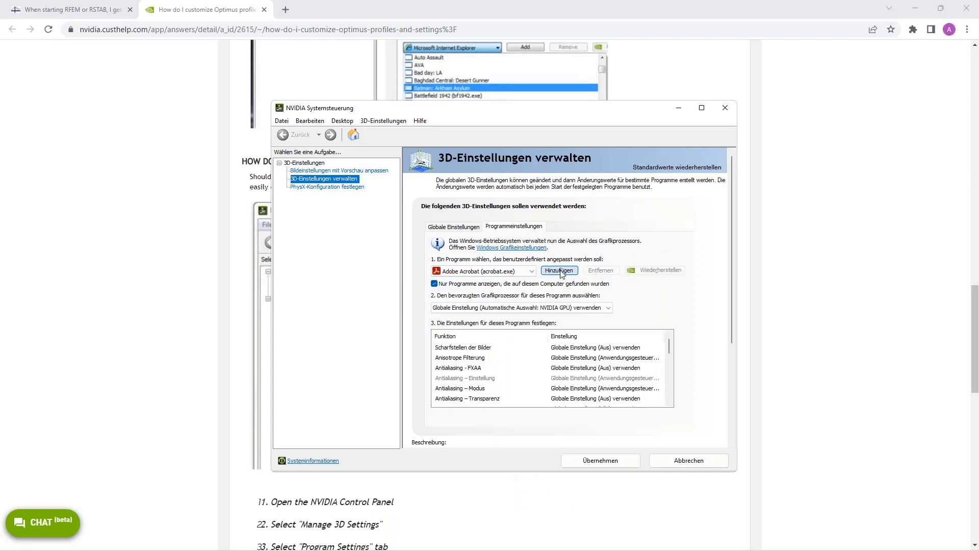
pyautogui.click(560, 271)
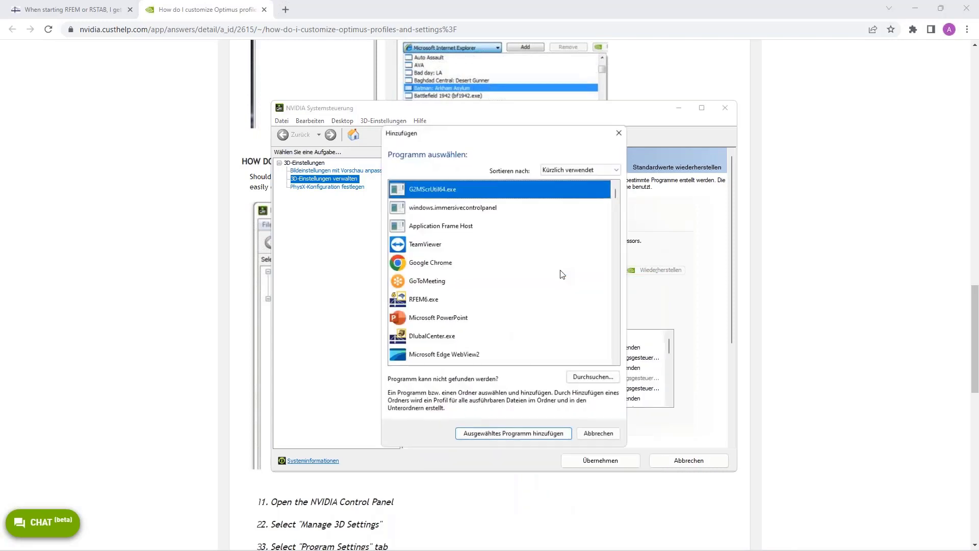
pyautogui.click(425, 301)
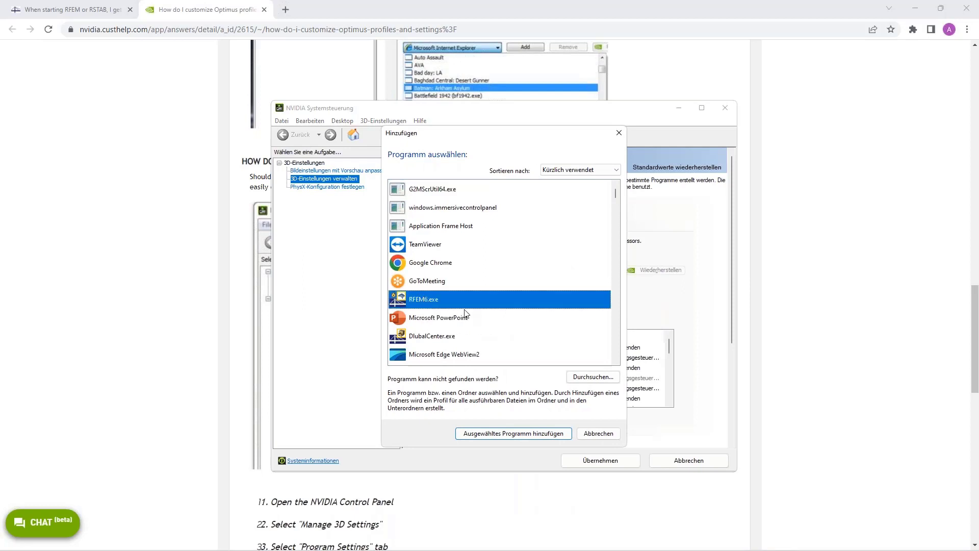
pyautogui.click(506, 434)
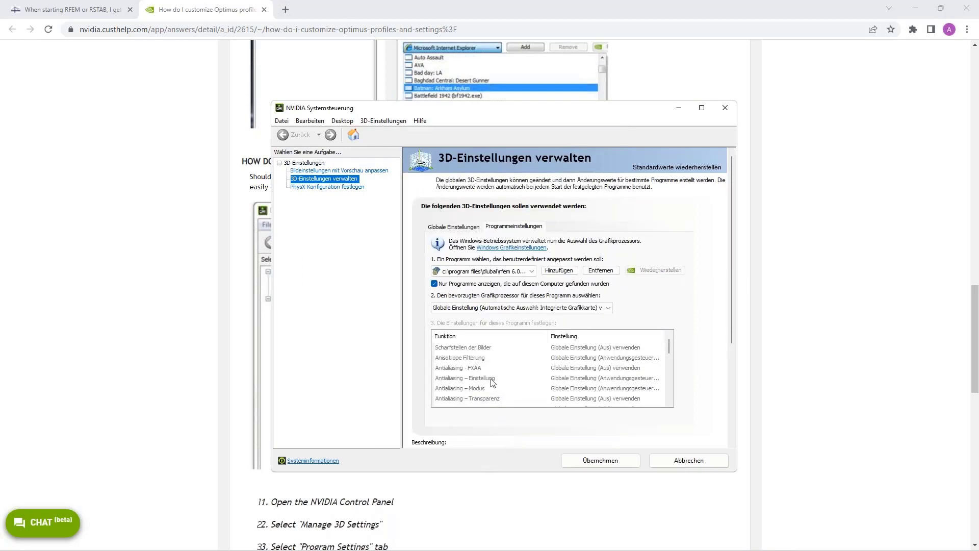
# Step: Set the preferred graphics processor for RFEM 6 to NVIDIA Hochleistungsprozessor and check its entry among the customized programs
pyautogui.click(475, 308)
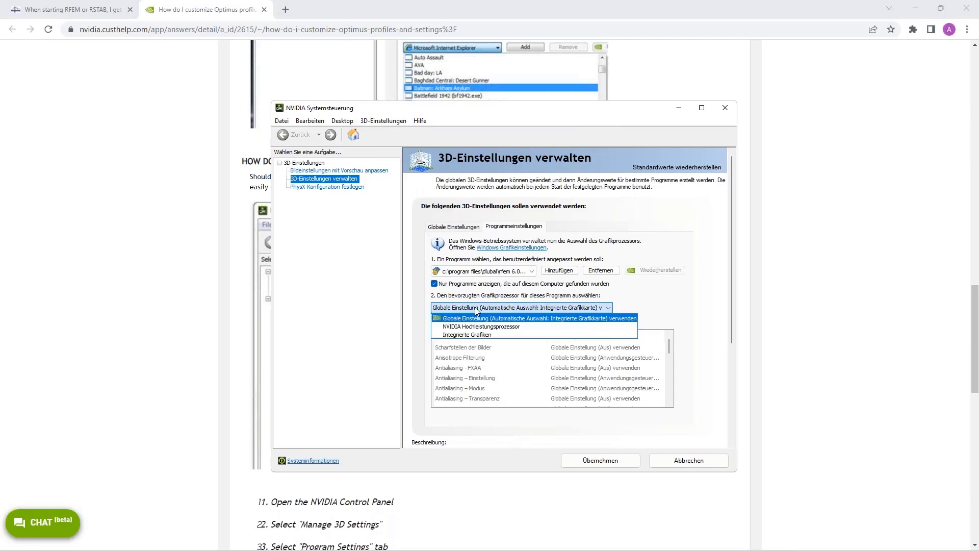
pyautogui.click(509, 329)
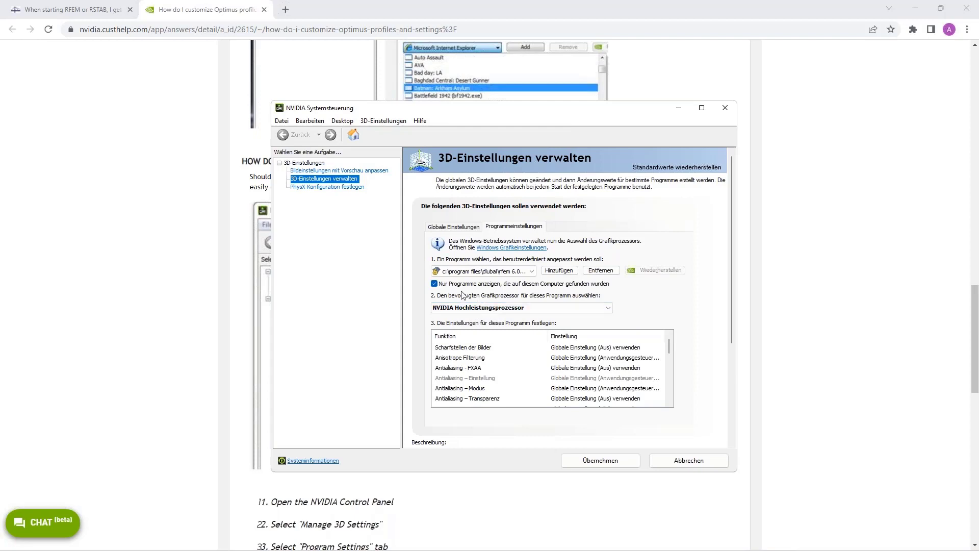
pyautogui.click(531, 271)
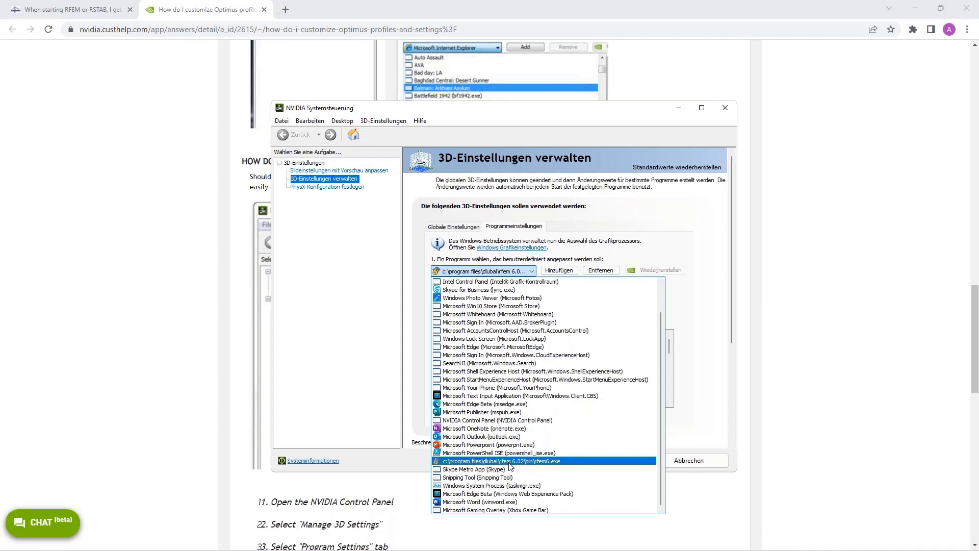
pyautogui.click(684, 254)
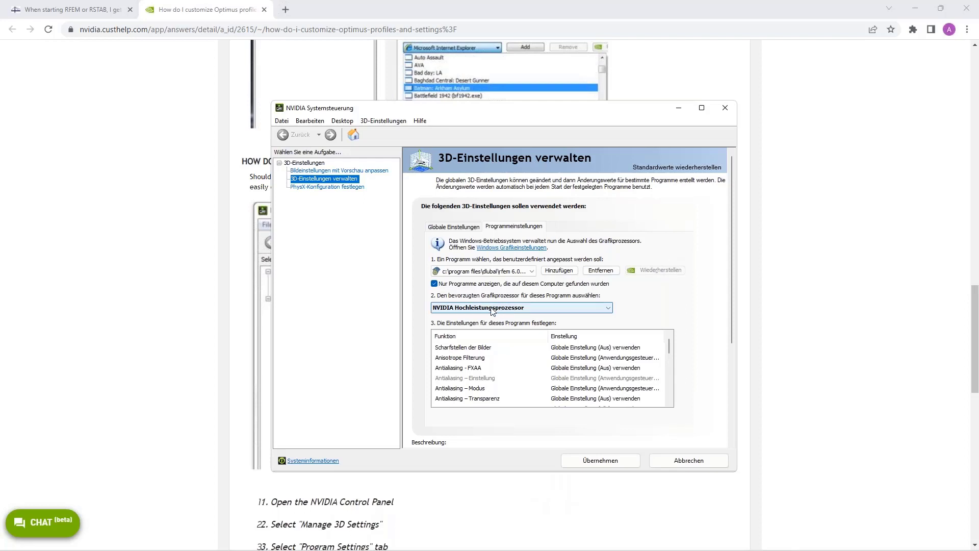
# Step: Set the global preferred graphics processor to NVIDIA Hochleistungsprozessor, and discard all pending 3D settings changes
pyautogui.click(452, 231)
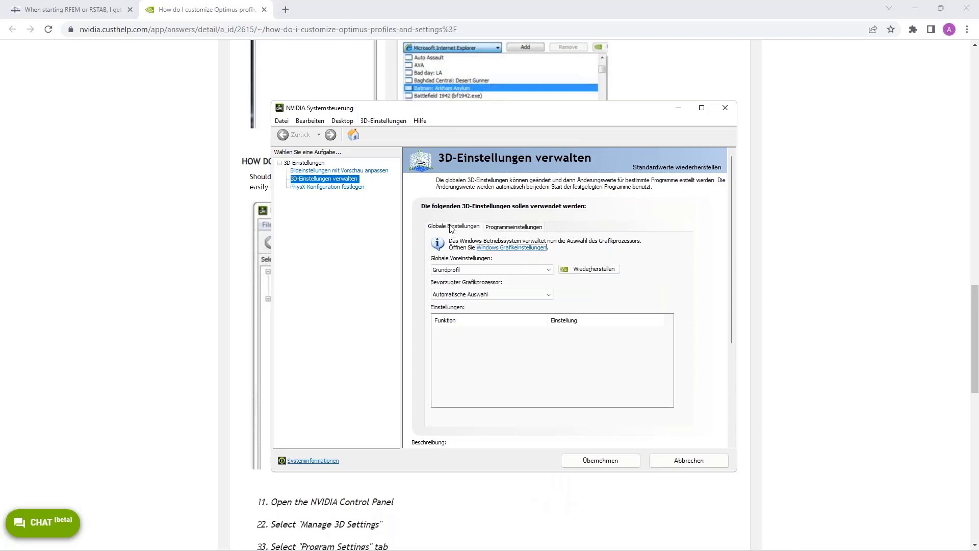
pyautogui.click(470, 295)
pyautogui.click(476, 313)
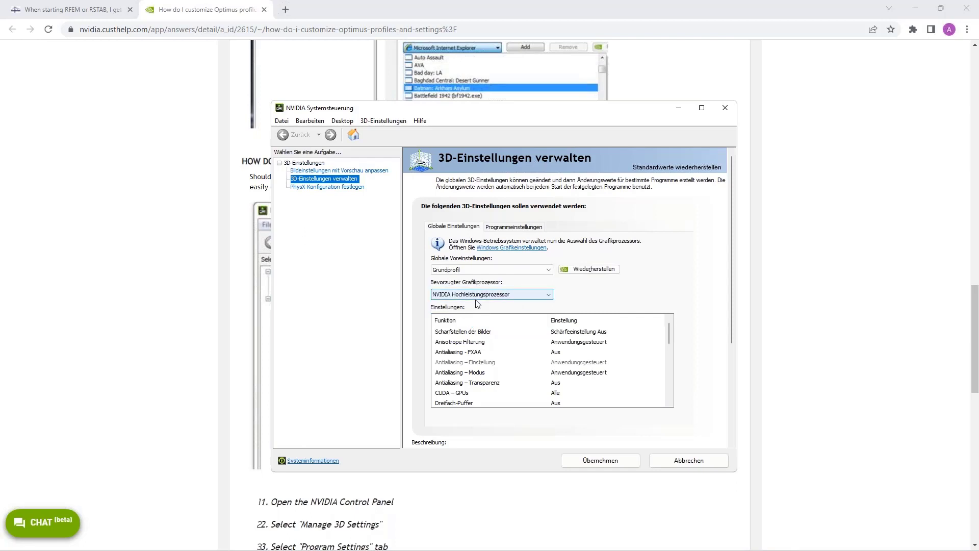
pyautogui.click(684, 461)
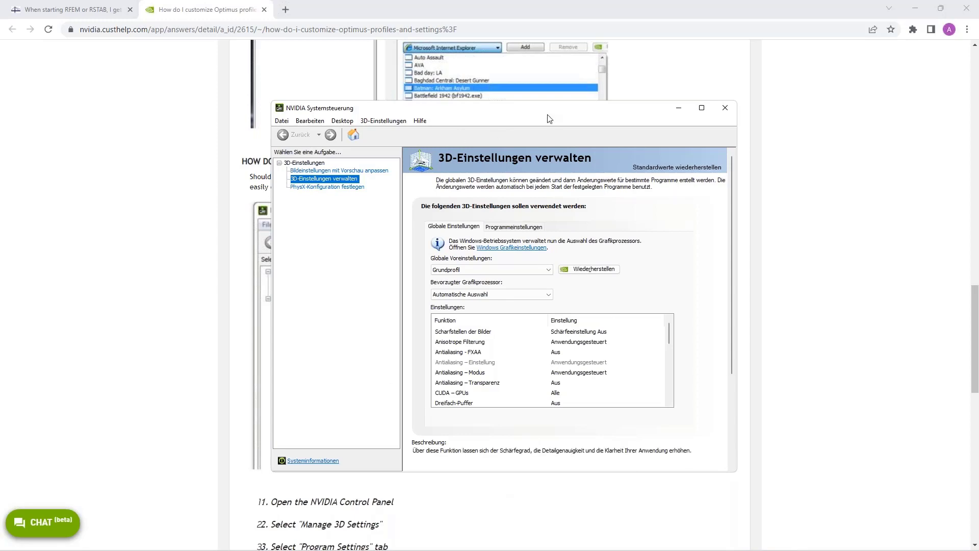
# Step: Switch to RFEM and activate the model Duopitch roof truss.rf6
pyautogui.moveTo(144, 521)
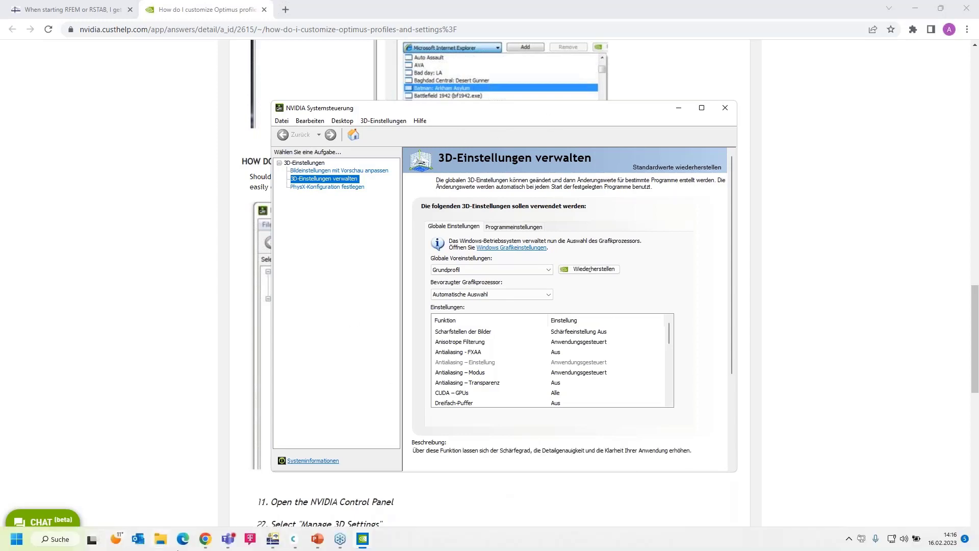
pyautogui.click(275, 541)
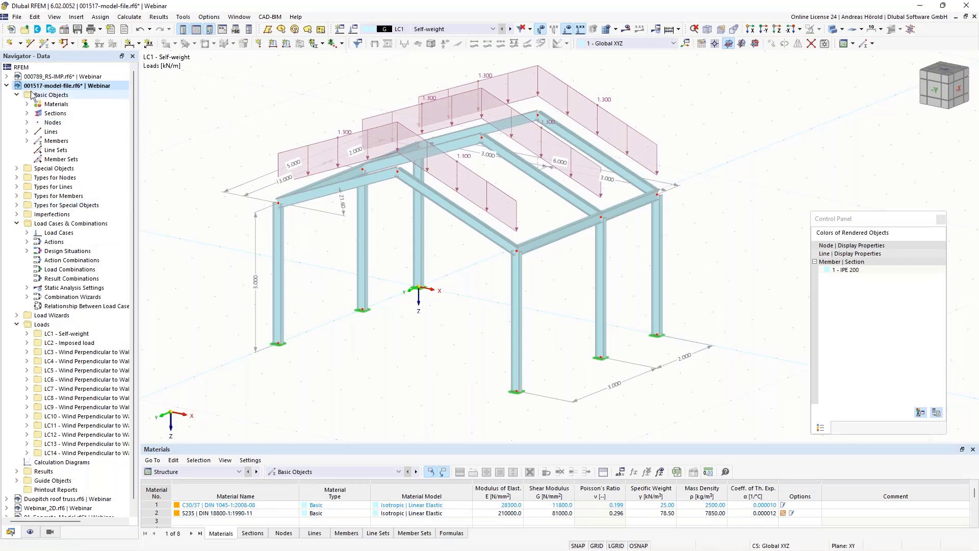
pyautogui.click(6, 85)
pyautogui.click(47, 95)
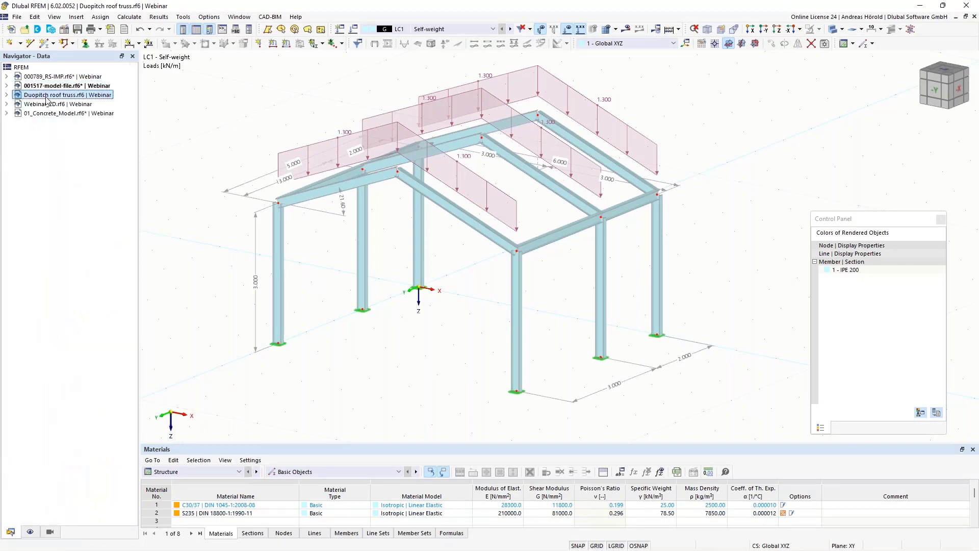
pyautogui.doubleClick(47, 96)
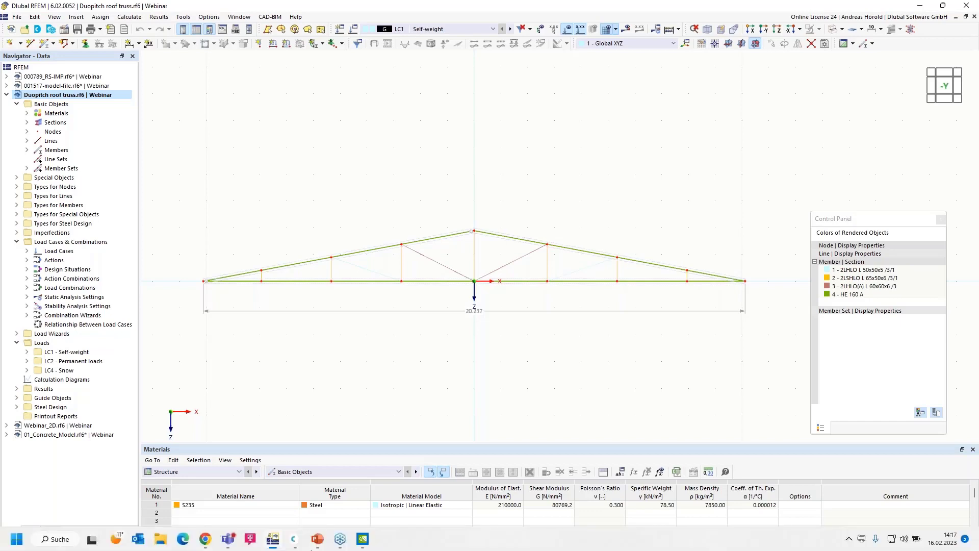
# Step: Enlarge the table area and display the Steel Design input data for the roof truss
pyautogui.moveTo(300, 440); pyautogui.dragTo(301, 390)
pyautogui.click(204, 422)
pyautogui.click(199, 481)
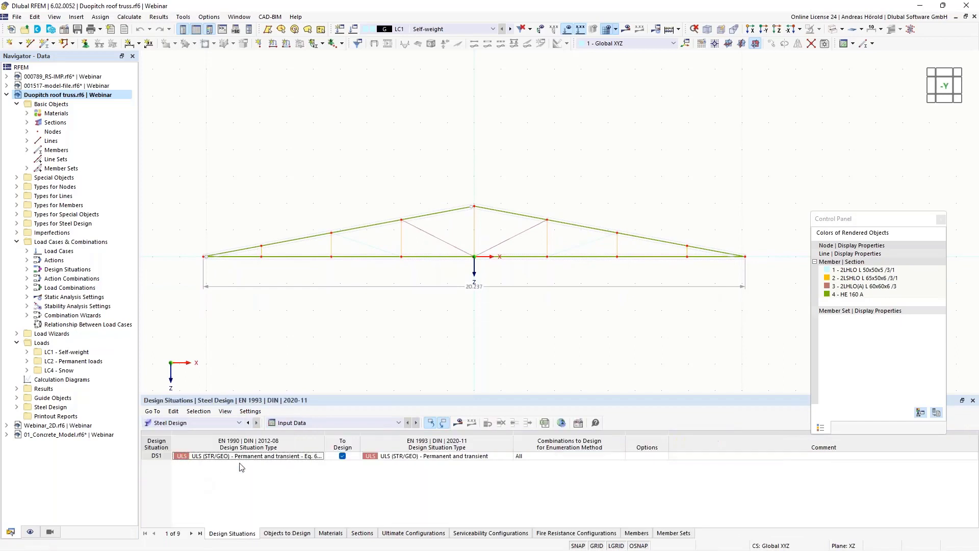
# Step: Run the Steel Design calculation for the roof truss and display the Design Ratios on Members in an enlarged table area
pyautogui.click(458, 423)
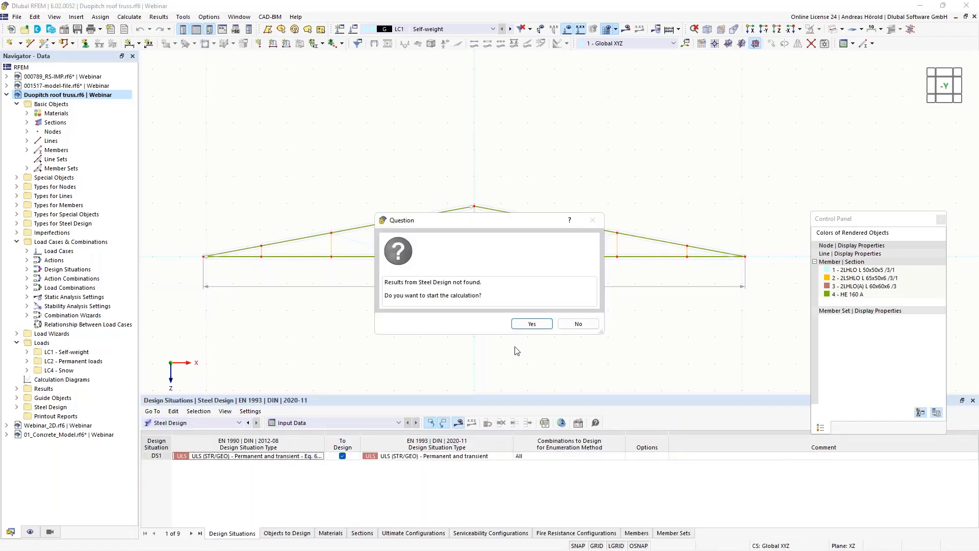
pyautogui.click(532, 326)
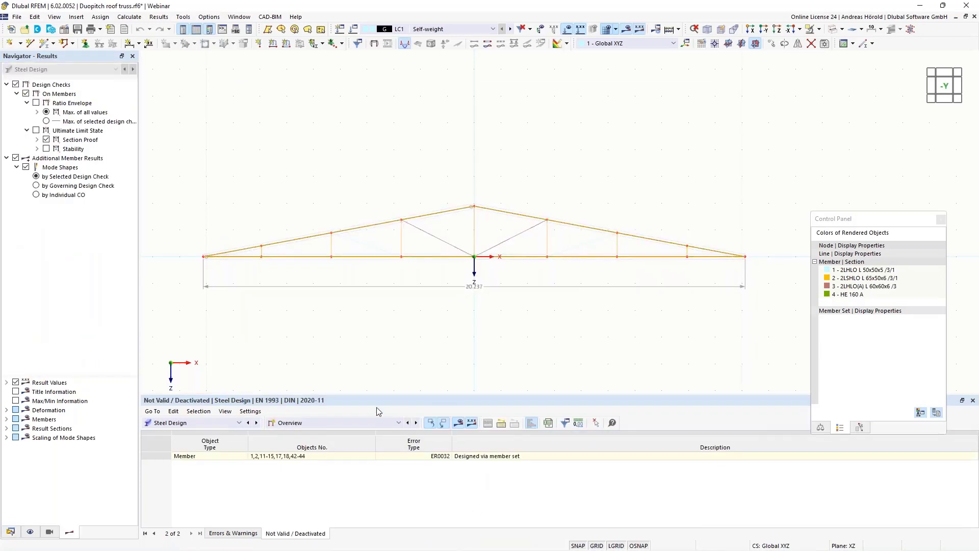
pyautogui.click(344, 423)
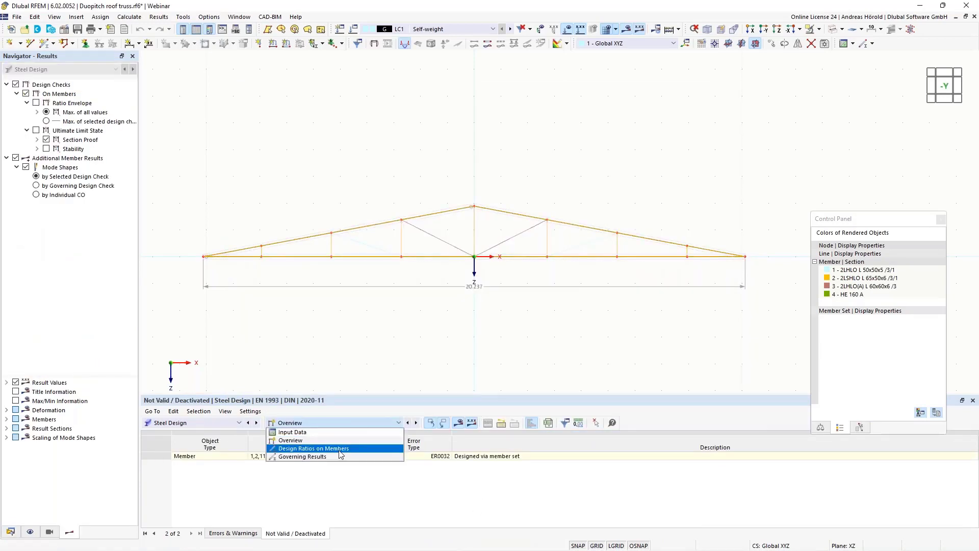
pyautogui.click(341, 448)
pyautogui.moveTo(369, 399); pyautogui.dragTo(367, 298)
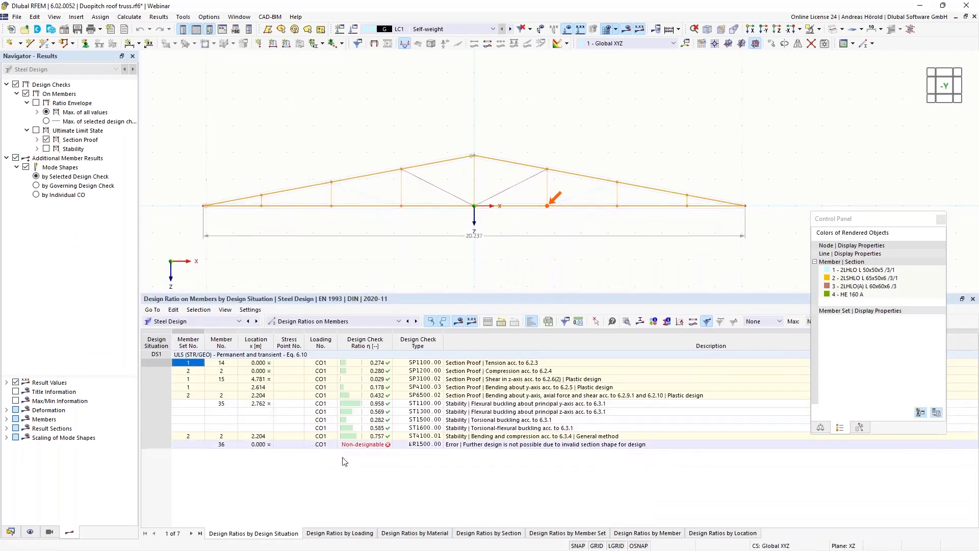
# Step: Locate the non-designable member in the truss and open both inner diagonals together for editing
pyautogui.click(366, 445)
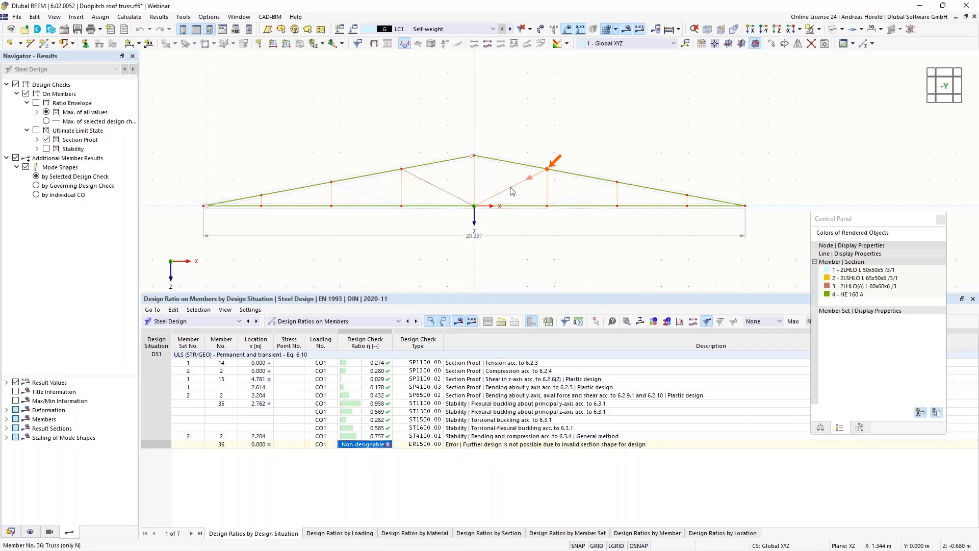
pyautogui.moveTo(514, 187); pyautogui.dragTo(504, 196)
pyautogui.moveTo(441, 176); pyautogui.dragTo(430, 190)
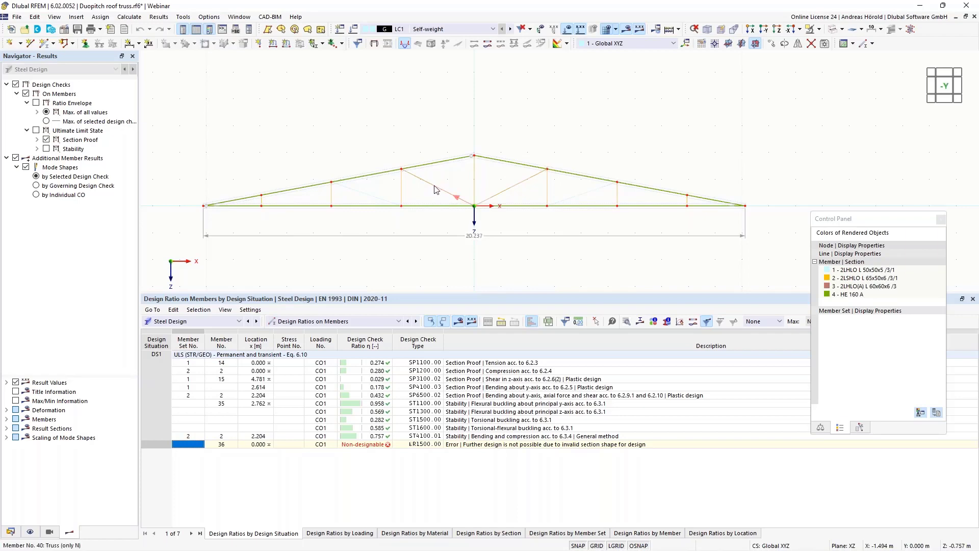
pyautogui.rightClick(435, 187)
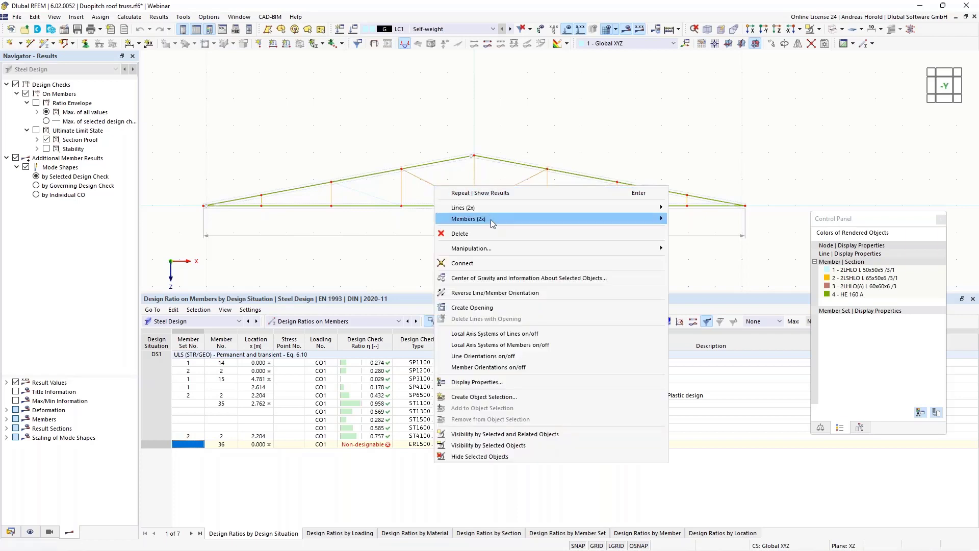
pyautogui.moveTo(499, 221)
pyautogui.click(691, 219)
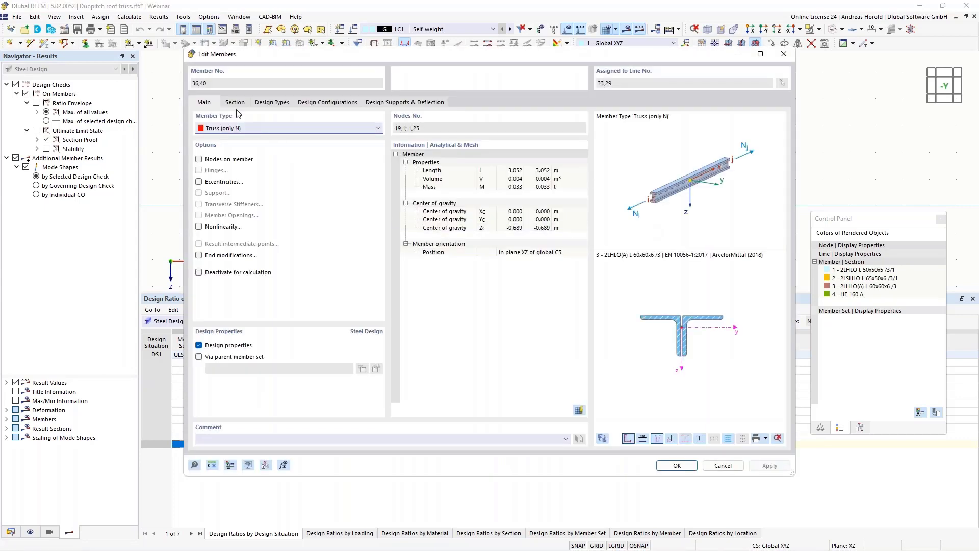
# Step: Change the combination type of the diagonals' built-up section to 2 Angles with Horizontal Legs Outward
pyautogui.click(235, 103)
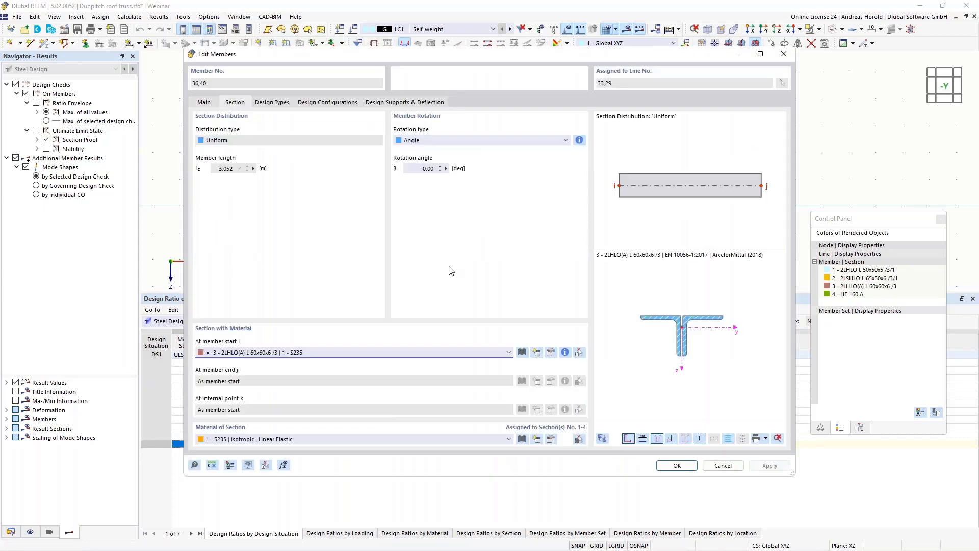
pyautogui.click(551, 352)
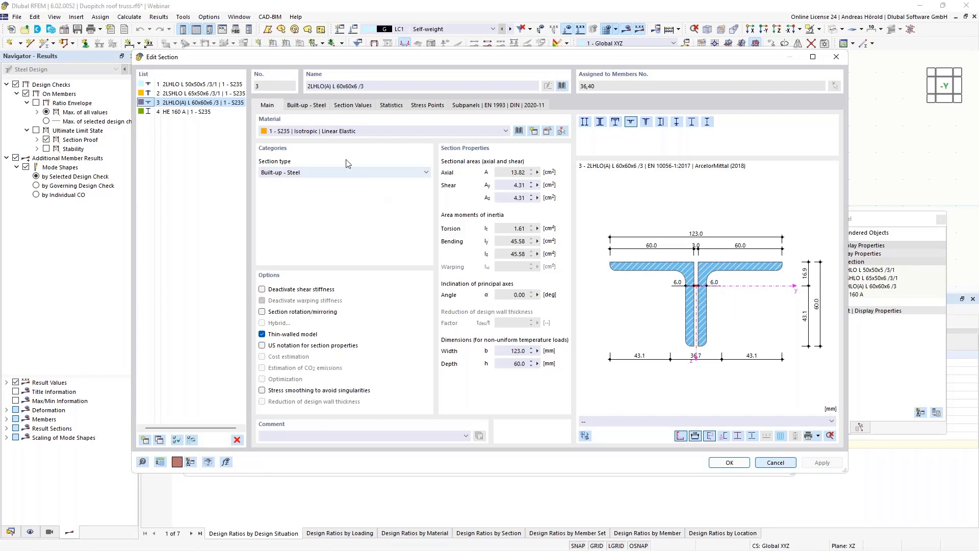
pyautogui.click(306, 106)
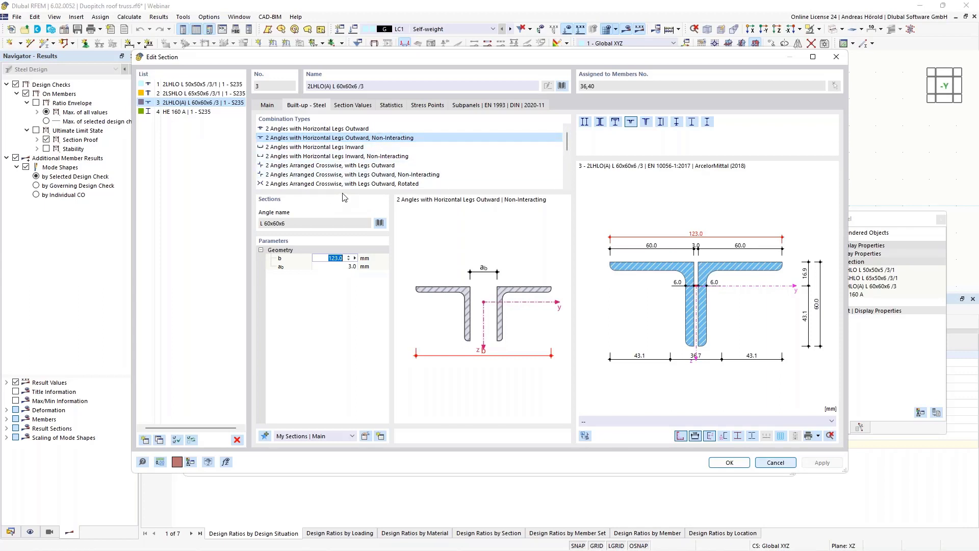
pyautogui.click(332, 131)
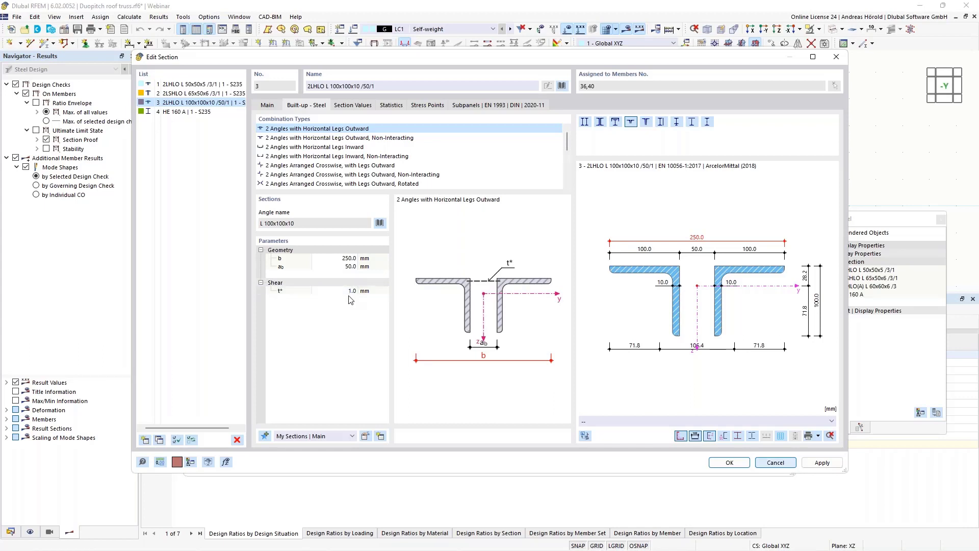
# Step: Assign the ArcelorMittal EN 10056-1:2017 angle L 60x60x6 to the built-up section
pyautogui.click(379, 223)
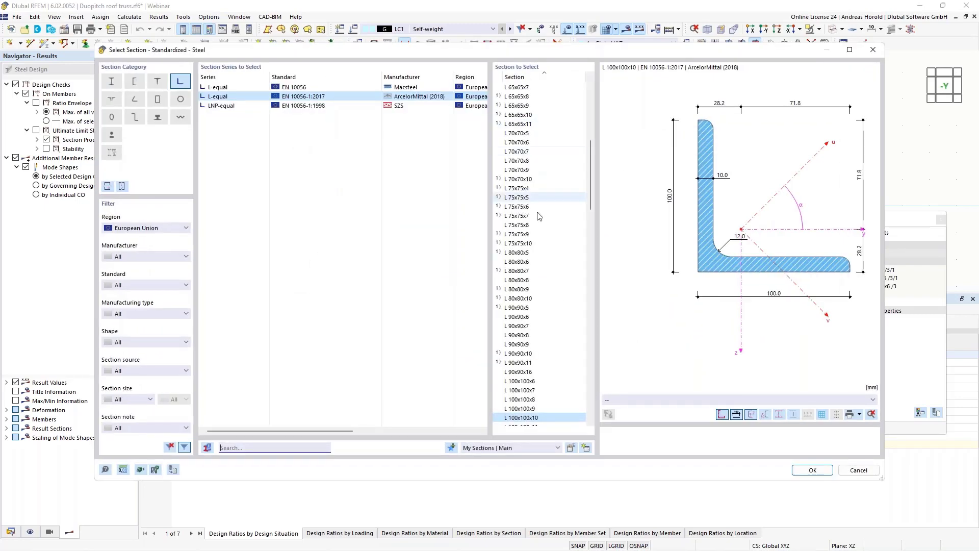
pyautogui.scroll(3, 527, 174)
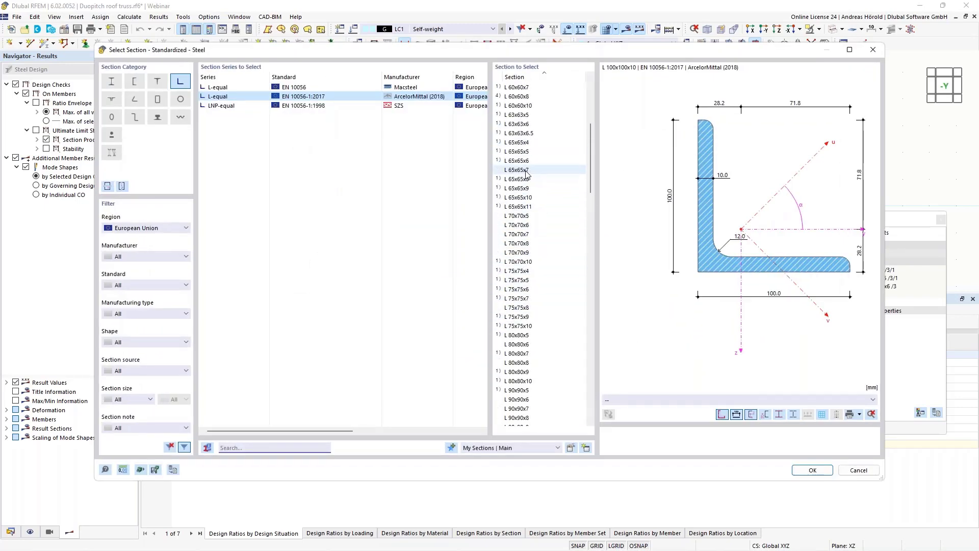
pyautogui.scroll(1, 520, 92)
pyautogui.click(519, 105)
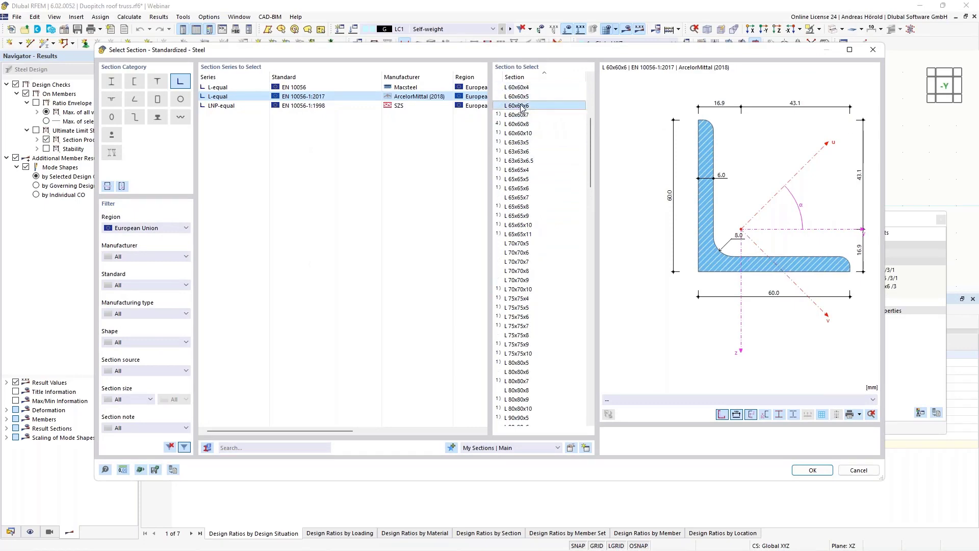
pyautogui.click(811, 471)
# Step: Set the built-up section's width b to 123 mm and apply the section and member changes, accepting deletion of the results
pyautogui.click(347, 259)
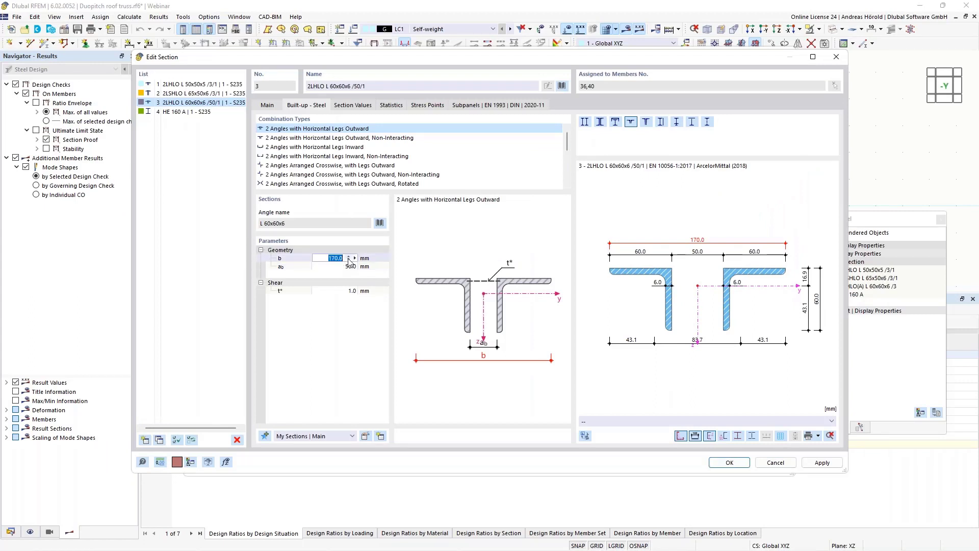
pyautogui.write('123')
pyautogui.press('Tab')
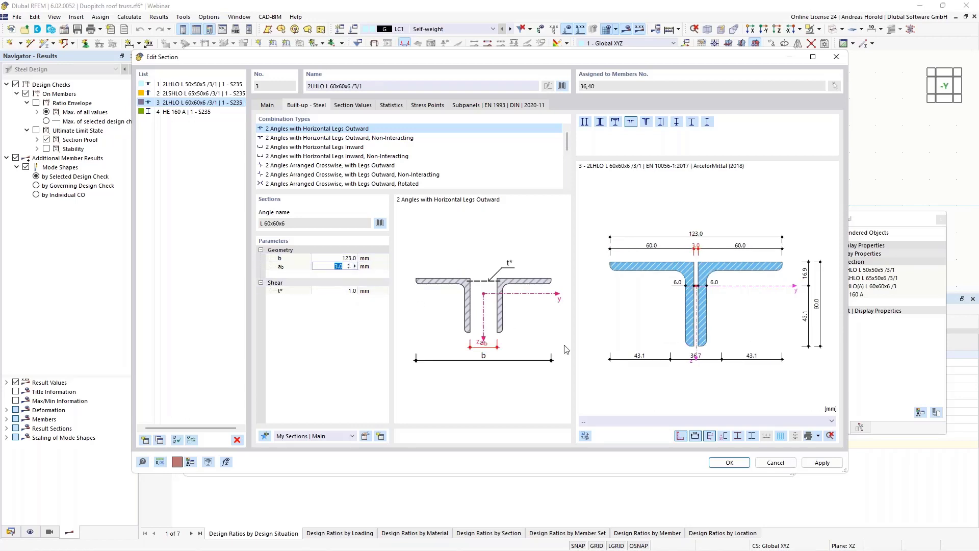
pyautogui.click(729, 463)
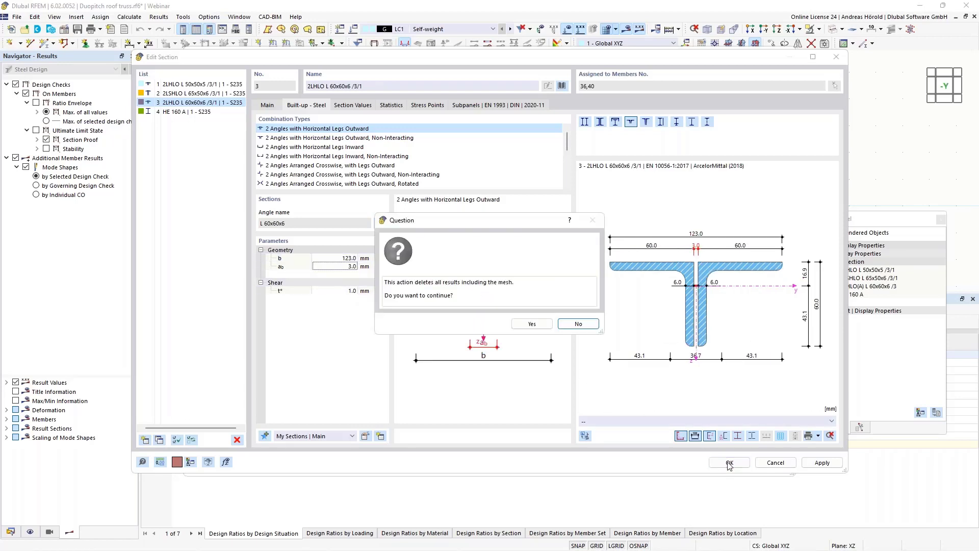
pyautogui.click(529, 325)
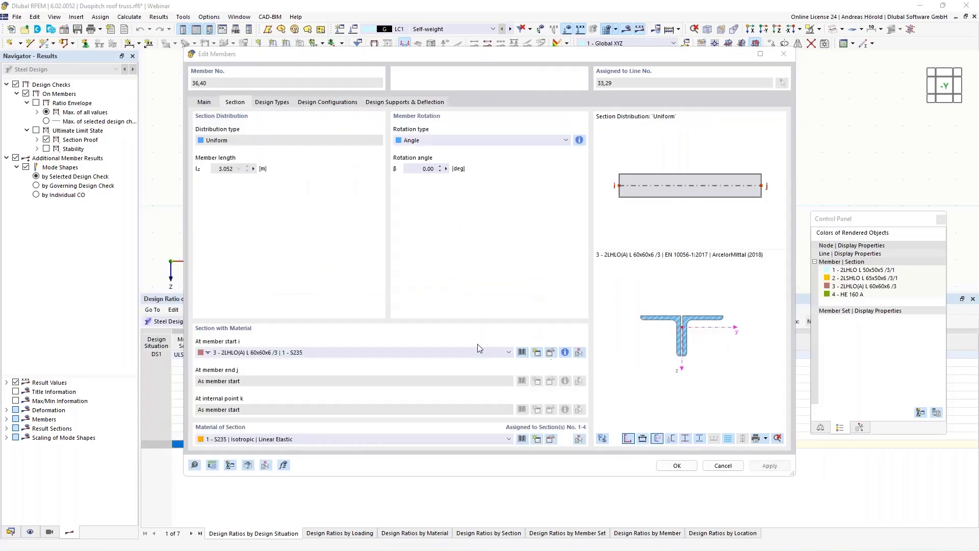
pyautogui.click(680, 465)
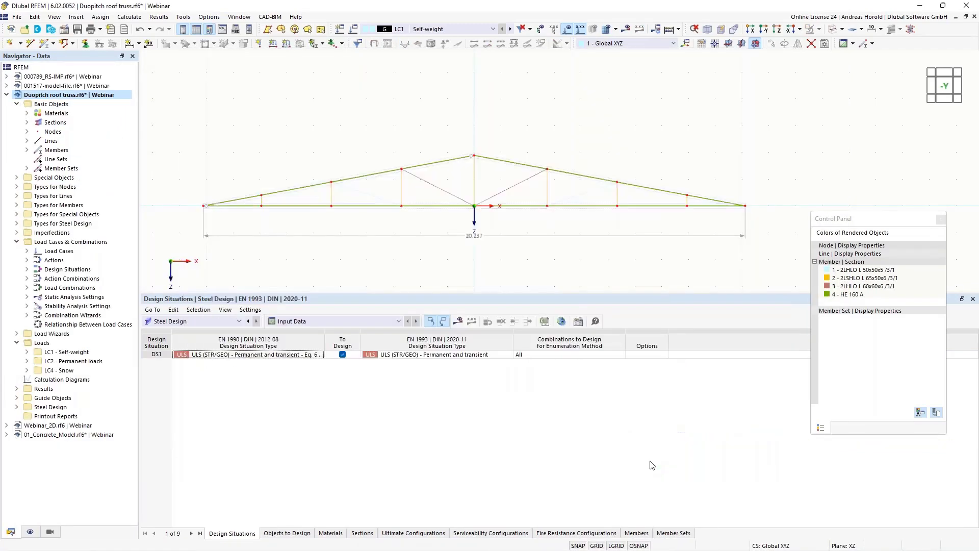
# Step: Recalculate the Steel Design, review the Design Ratios on Members down to the bending and compression check, and reduce the table area
pyautogui.click(458, 321)
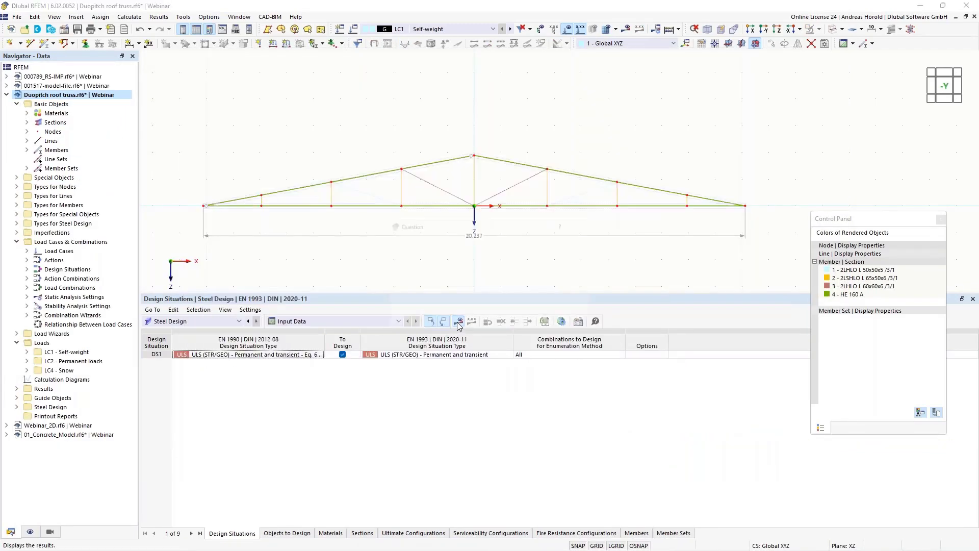
pyautogui.click(516, 325)
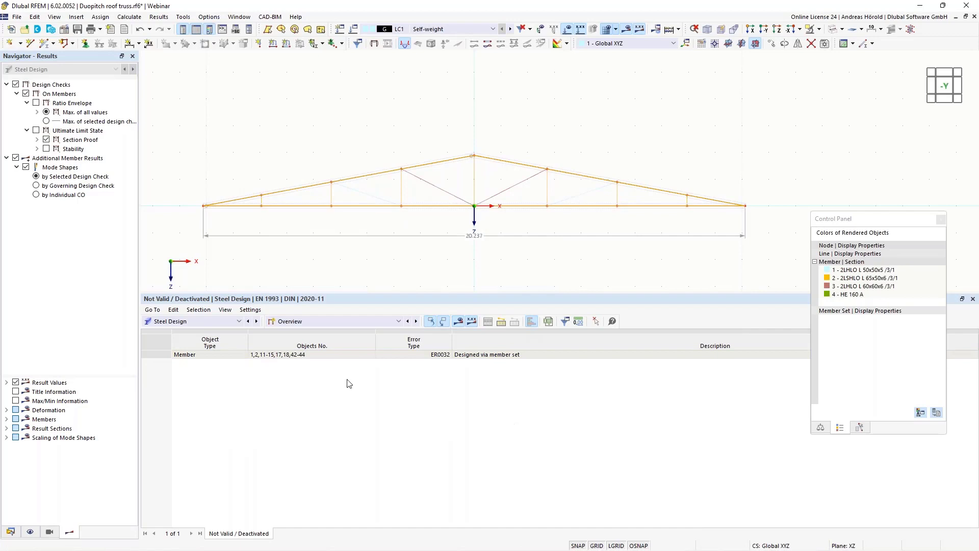
pyautogui.click(337, 321)
pyautogui.click(314, 347)
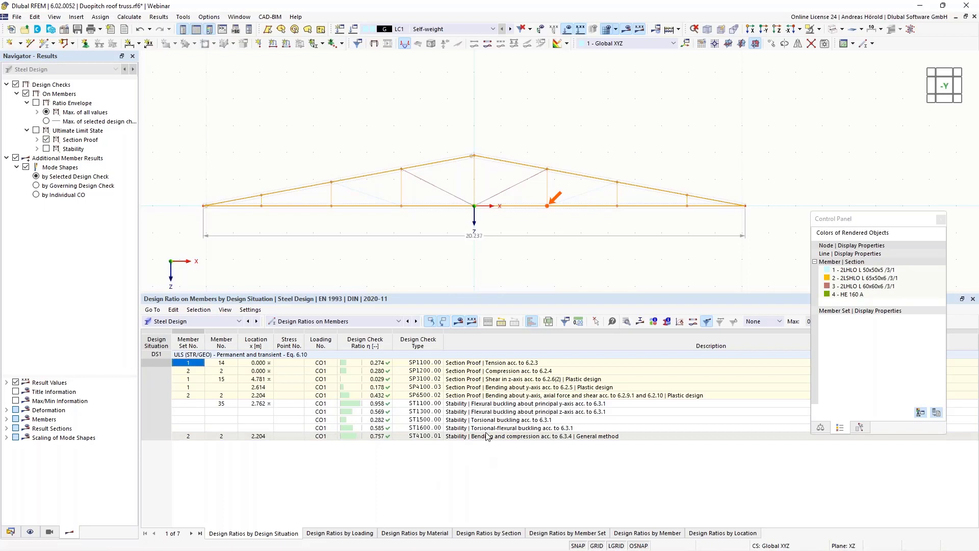
pyautogui.click(487, 436)
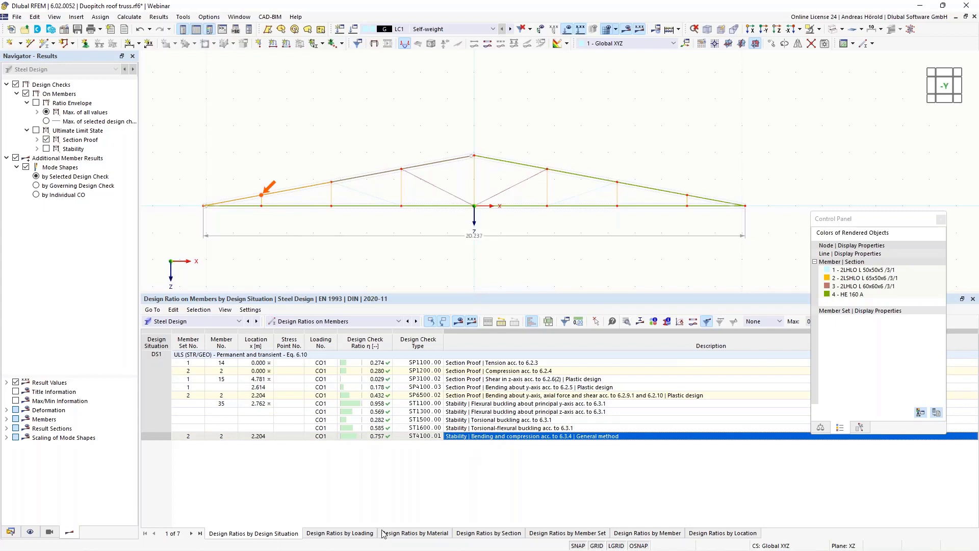
pyautogui.moveTo(492, 292); pyautogui.dragTo(491, 353)
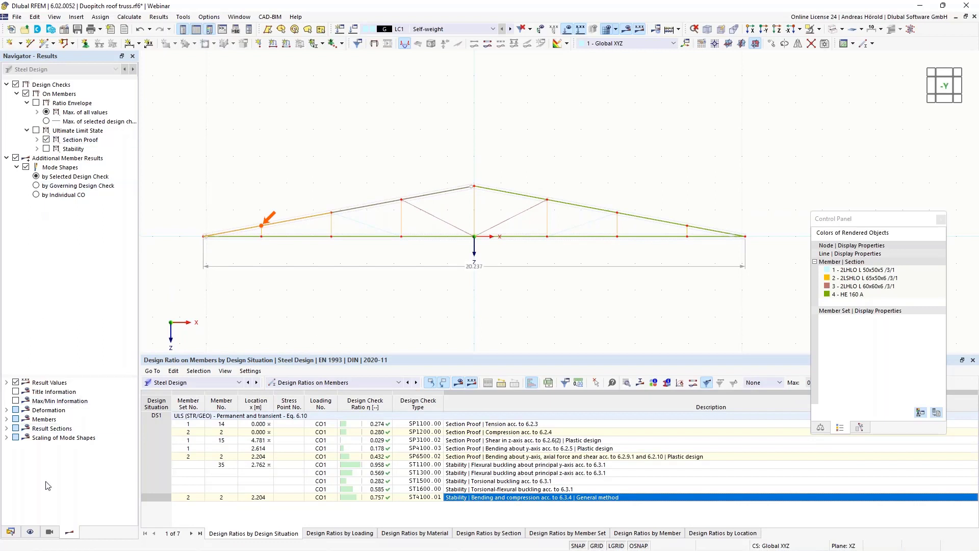
# Step: Collapse the Duopitch roof truss.rf6 data tree and activate the model Webinar_2D.rf6
pyautogui.click(10, 532)
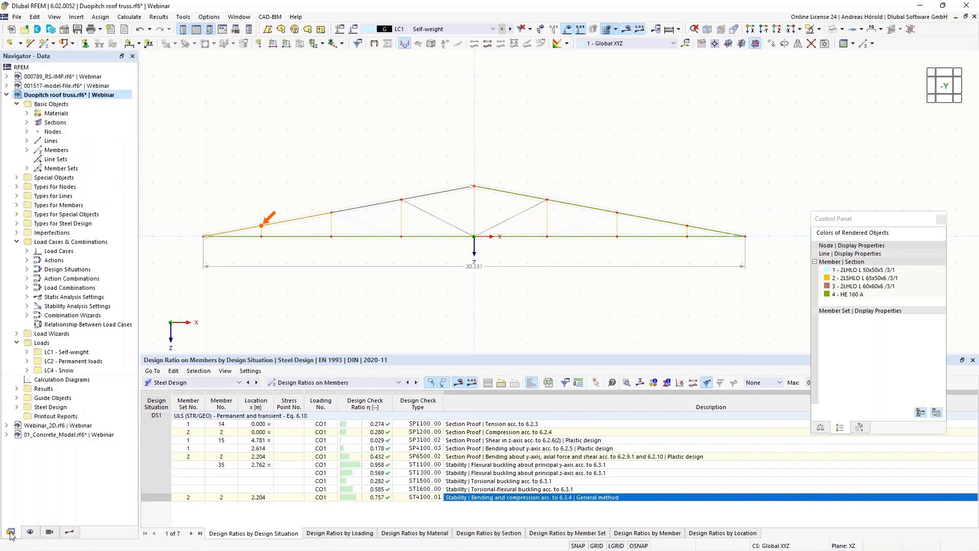
pyautogui.click(6, 94)
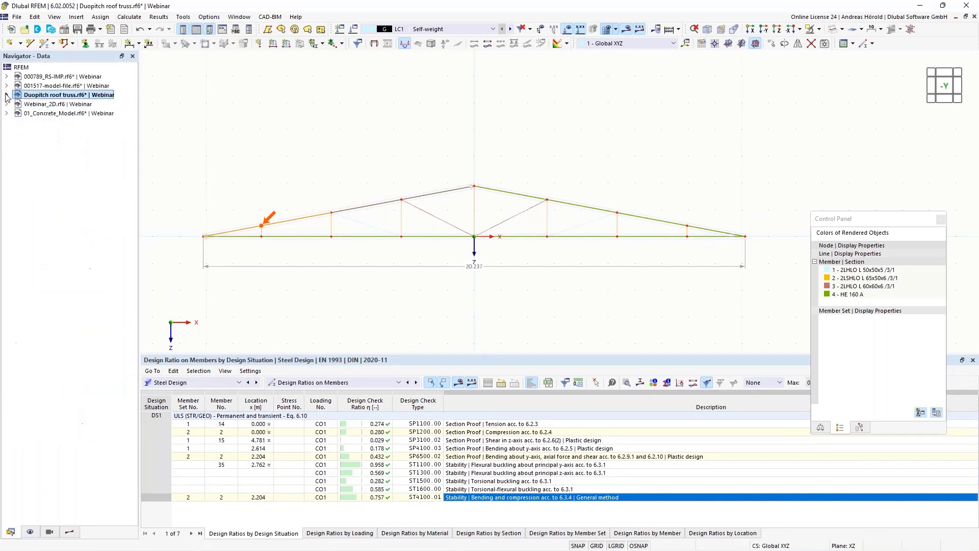
pyautogui.click(65, 105)
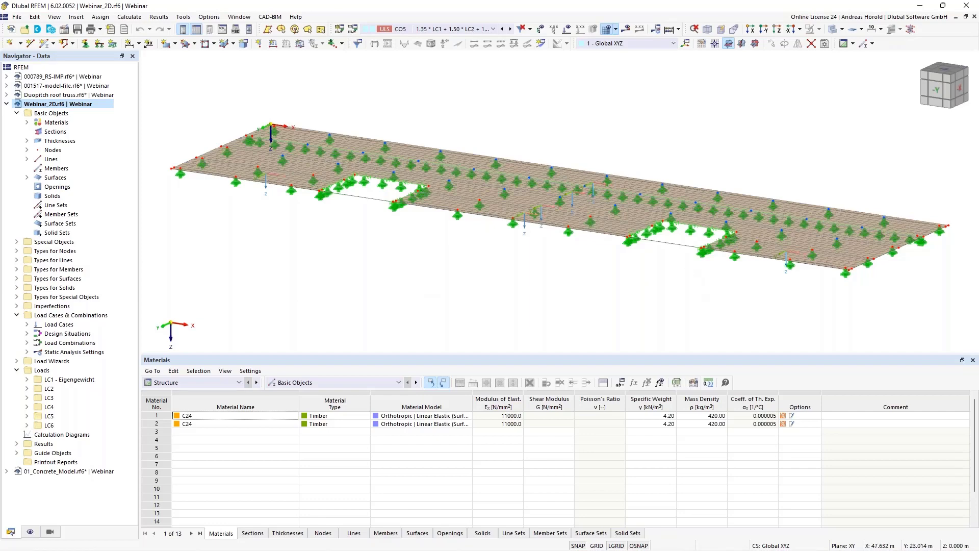
# Step: Inspect the spring constants and nonlinearity settings of the line hinge between the slab surfaces, and close its properties
pyautogui.keyDown('ctrl'); pyautogui.moveTo(695, 284); pyautogui.dragTo(687, 293, button='middle'); pyautogui.keyUp('ctrl')
pyautogui.scroll(5, 648, 194)
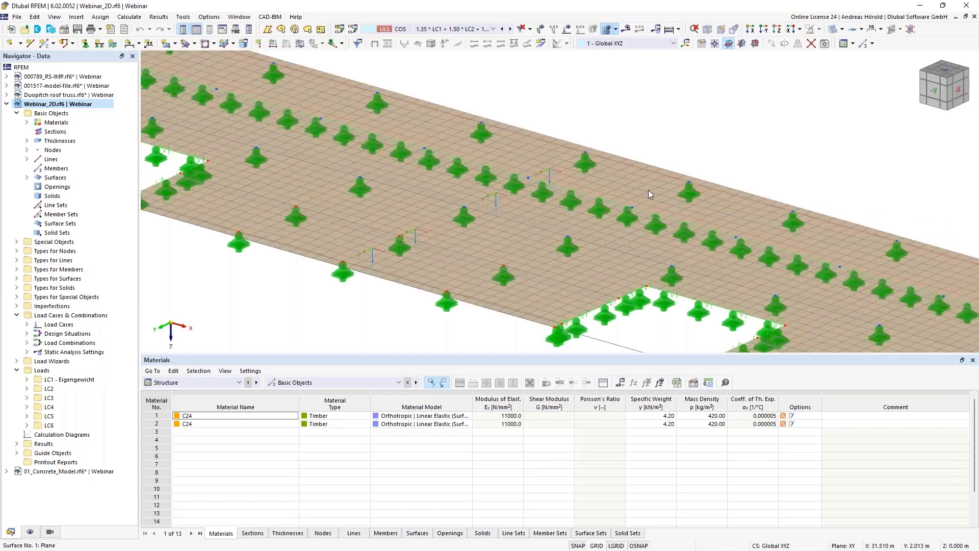
pyautogui.doubleClick(592, 217)
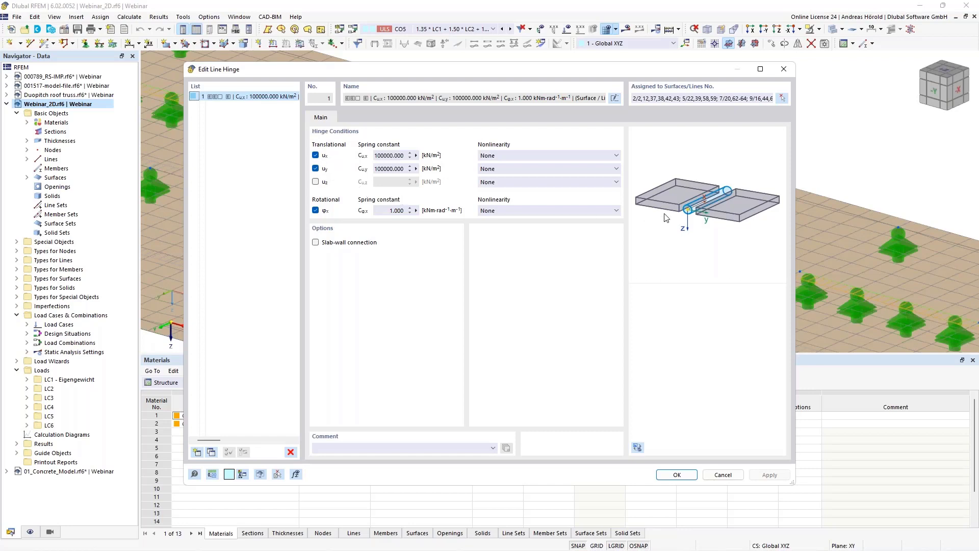
pyautogui.click(785, 69)
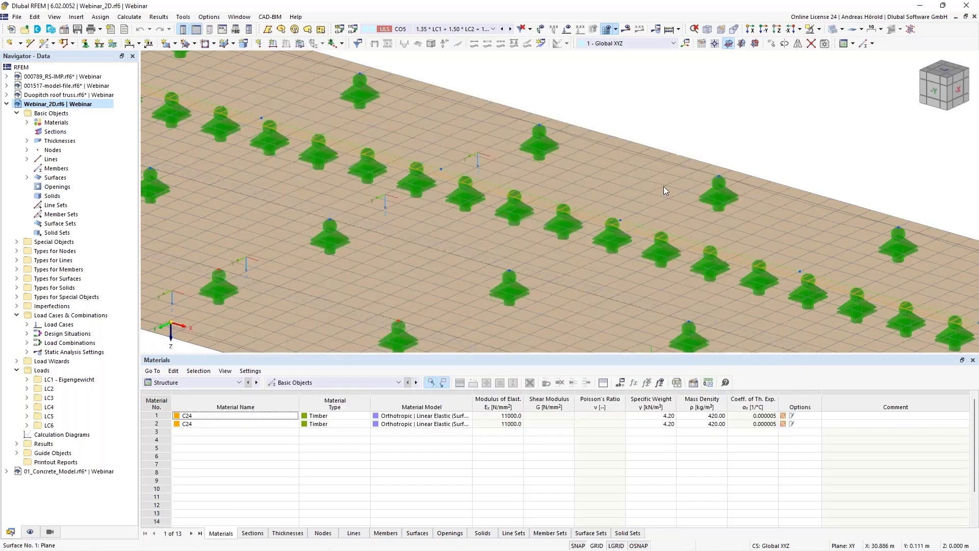
# Step: Open the result diagrams of the line hinge between the slab surfaces and clear all preselected results
pyautogui.rightClick(640, 234)
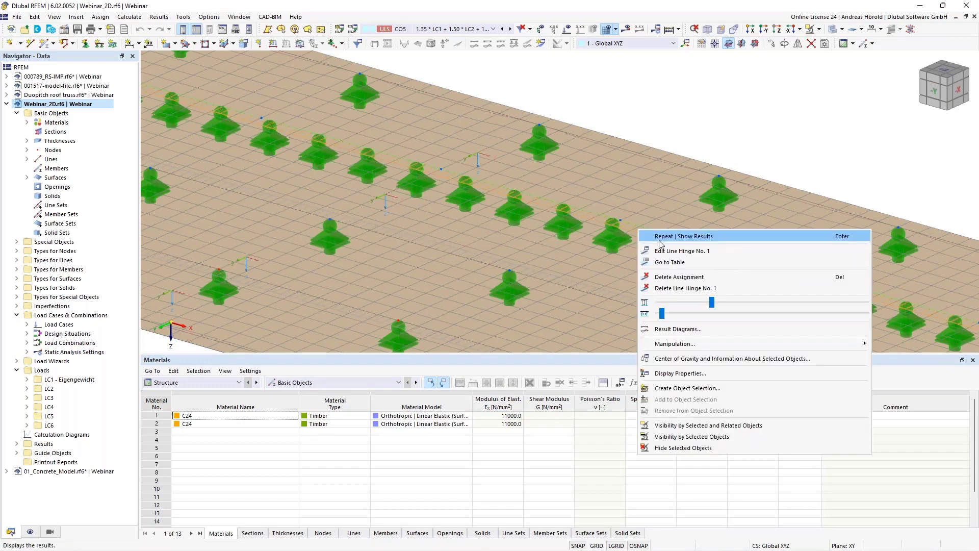
pyautogui.click(695, 329)
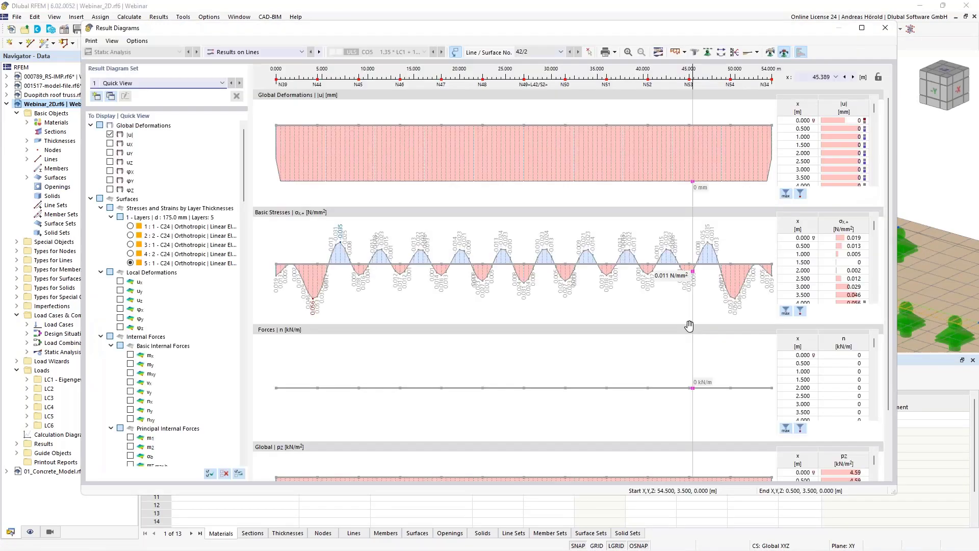
pyautogui.click(225, 474)
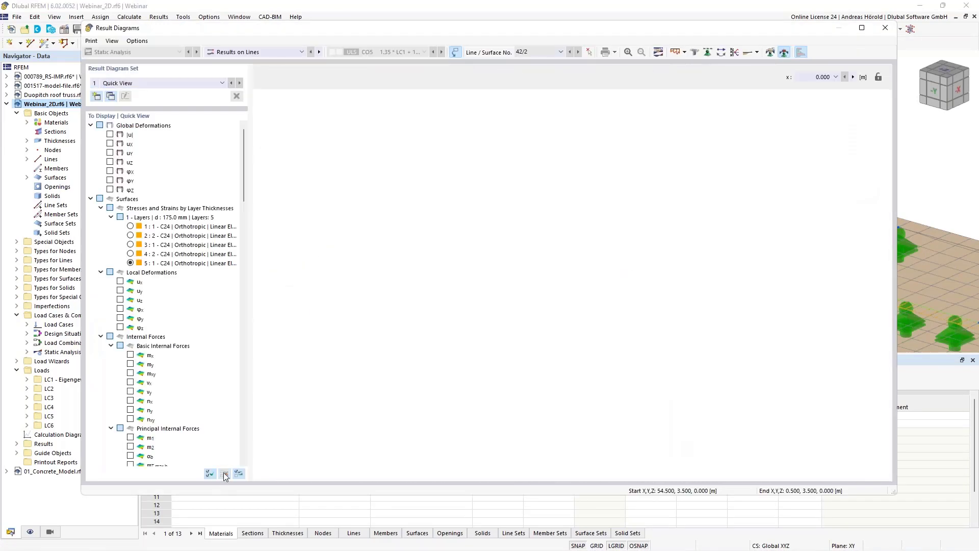
# Step: Display the line hinge force vz from the Releases results, toggling the force n on and off for comparison
pyautogui.scroll(-20, 157, 245)
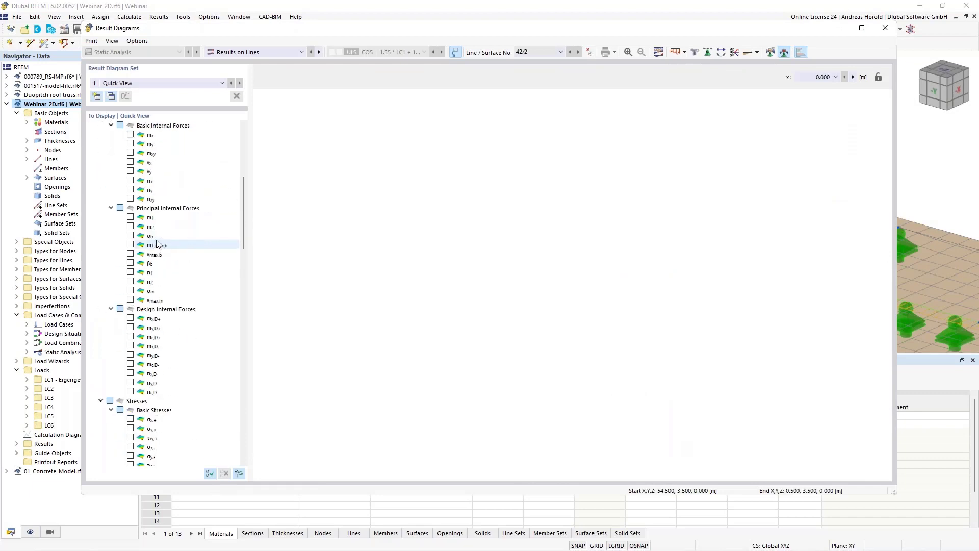
pyautogui.scroll(-10, 158, 245)
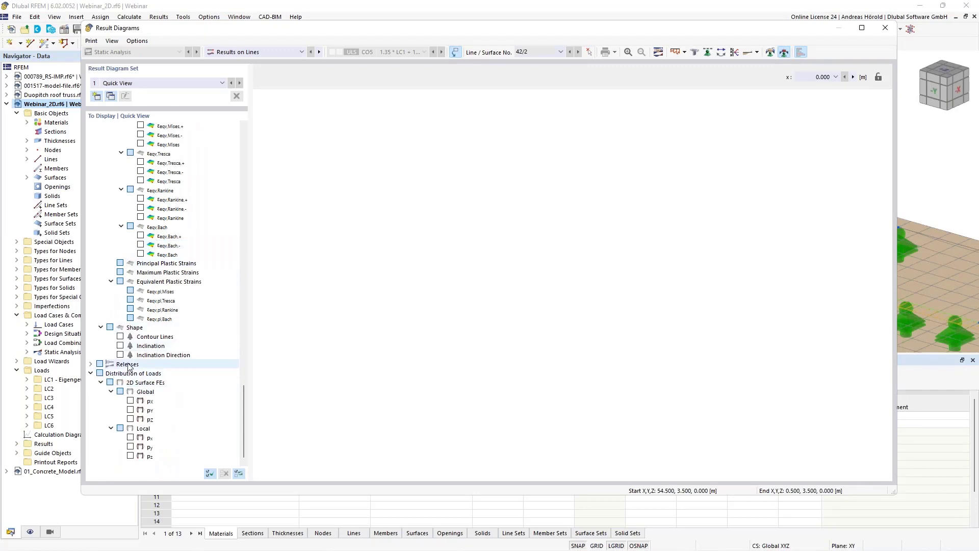
pyautogui.click(90, 364)
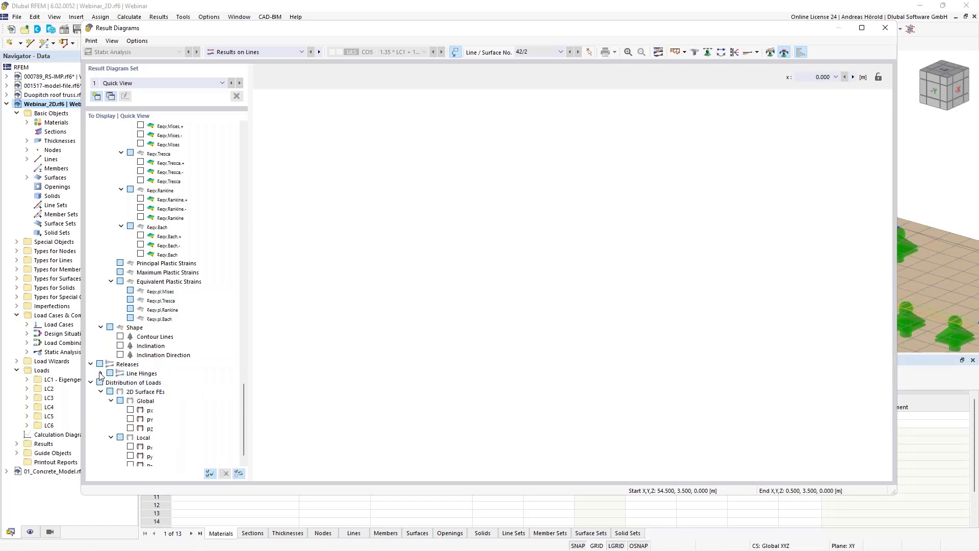
pyautogui.click(101, 373)
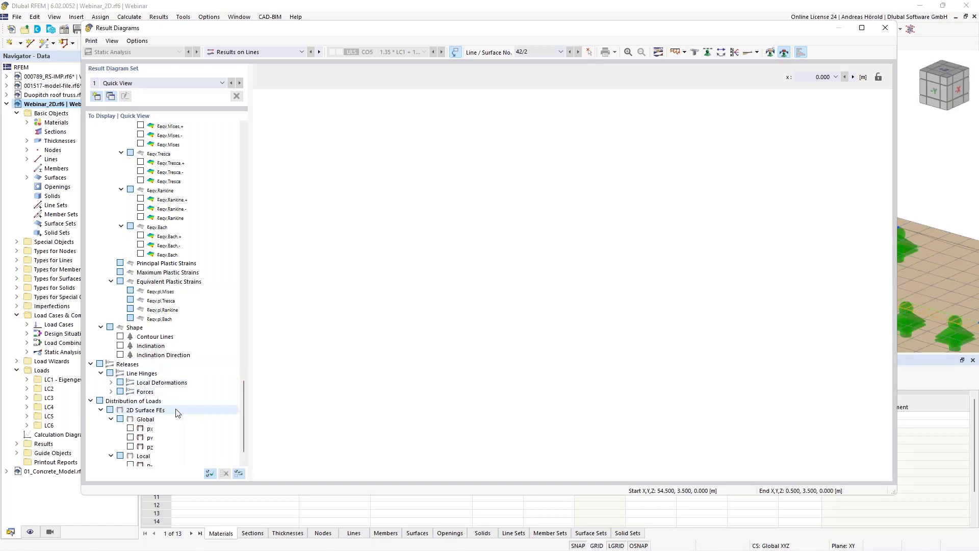
pyautogui.click(112, 392)
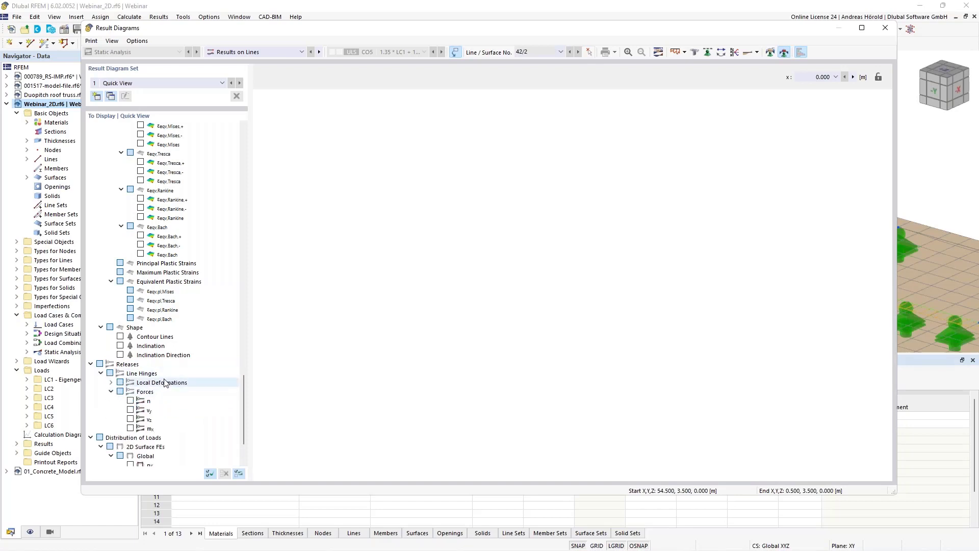
pyautogui.scroll(-2, 164, 383)
pyautogui.click(133, 355)
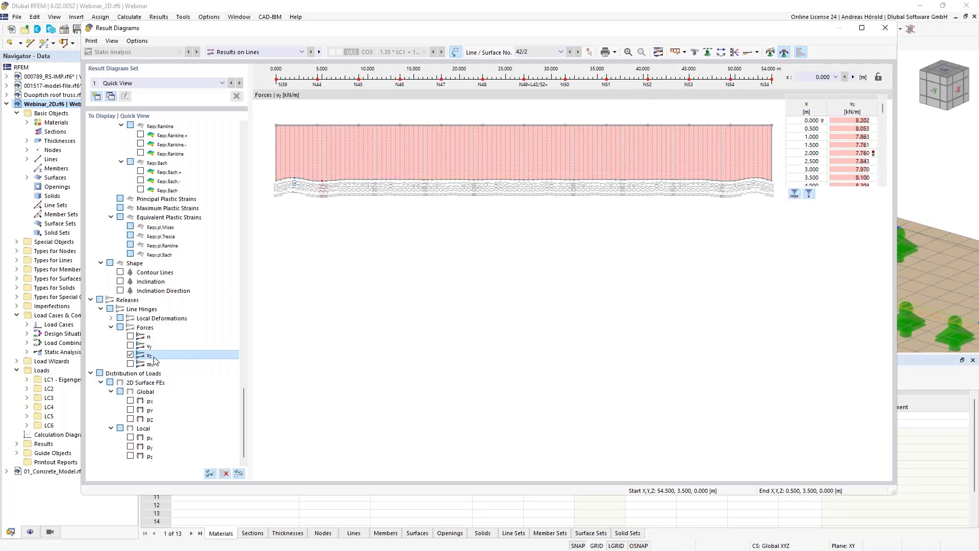
pyautogui.click(130, 337)
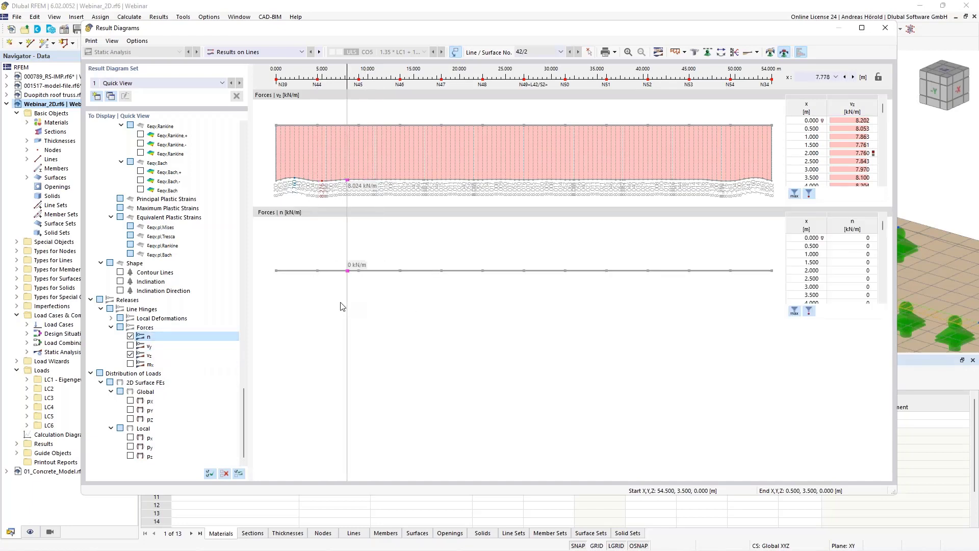
pyautogui.click(131, 336)
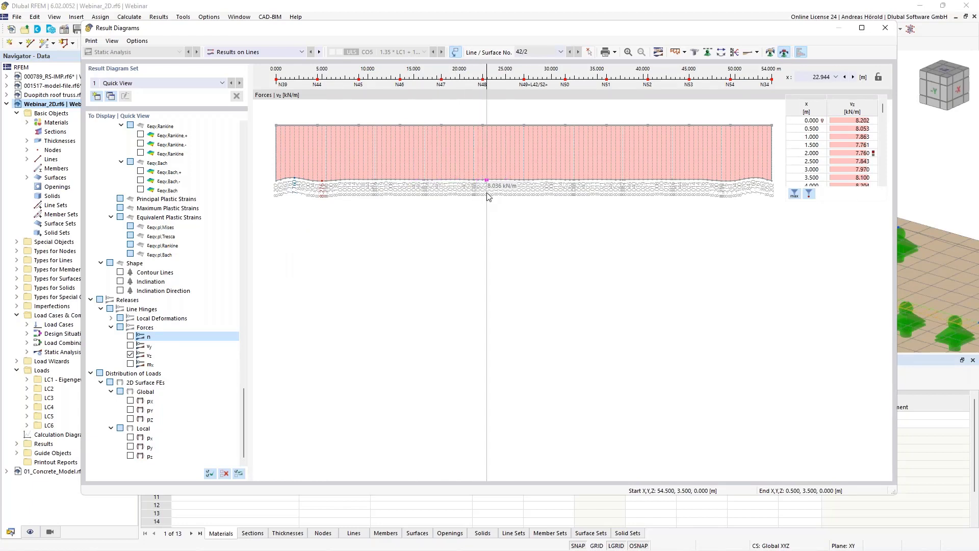
# Step: Start defining smooth ranges for the result diagram, with the first range from 0 to 5 m
pyautogui.click(770, 53)
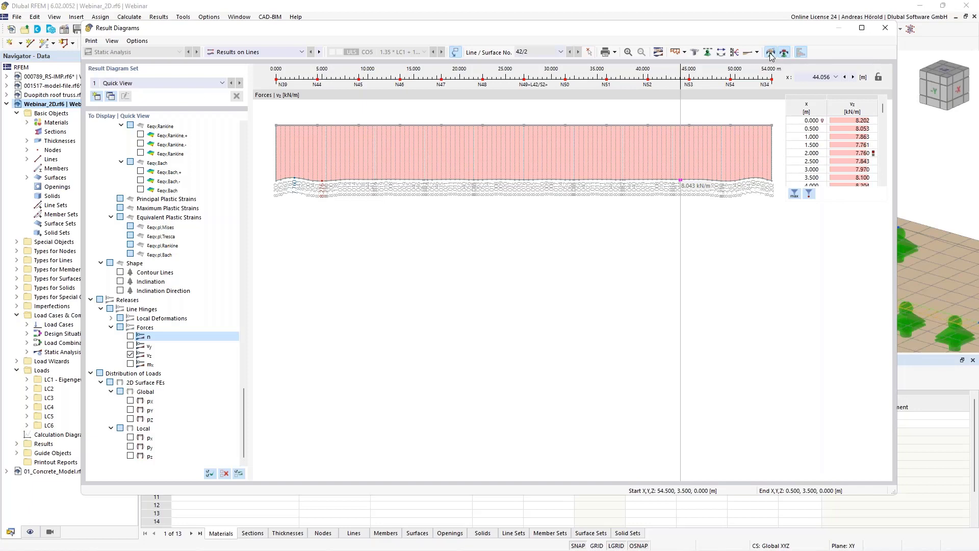
pyautogui.click(382, 174)
pyautogui.write('5')
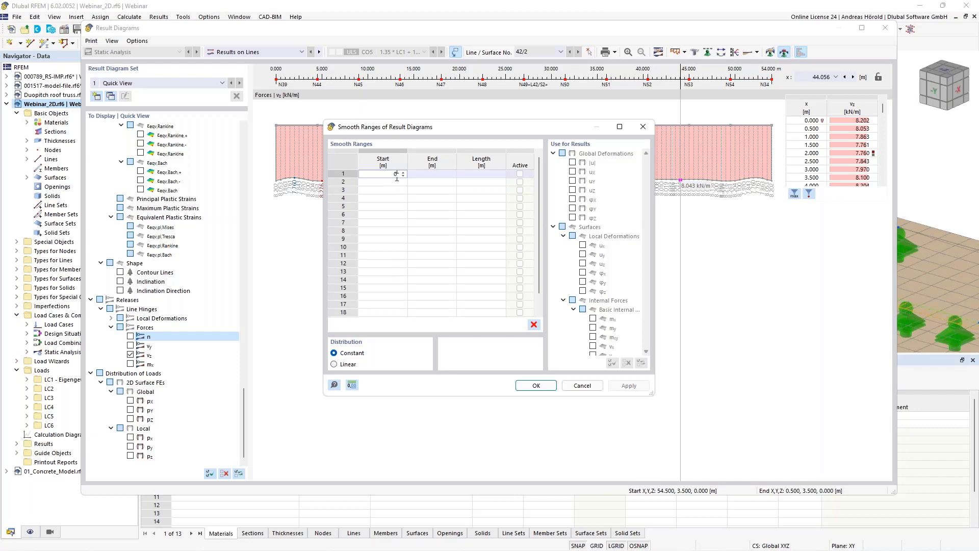
pyautogui.click(427, 175)
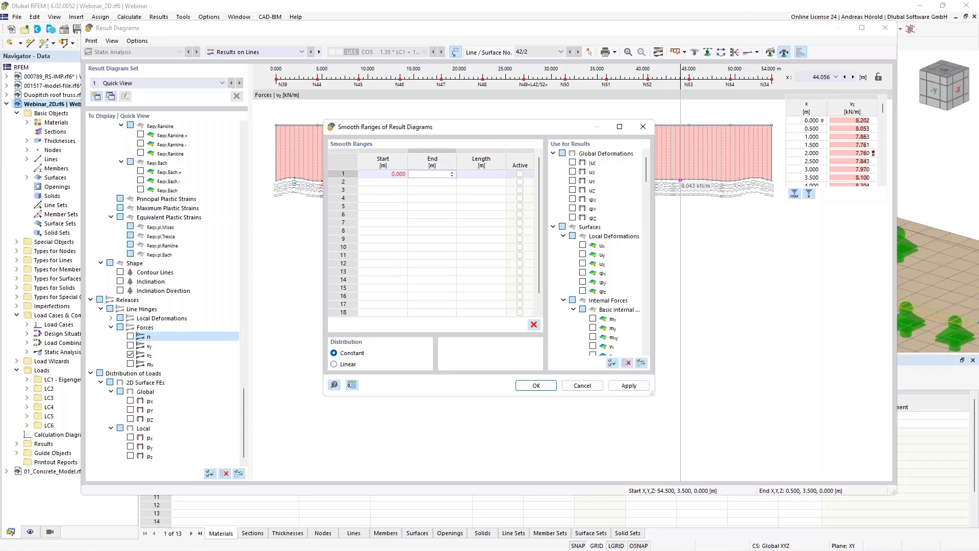
pyautogui.write('5')
pyautogui.press('Return')
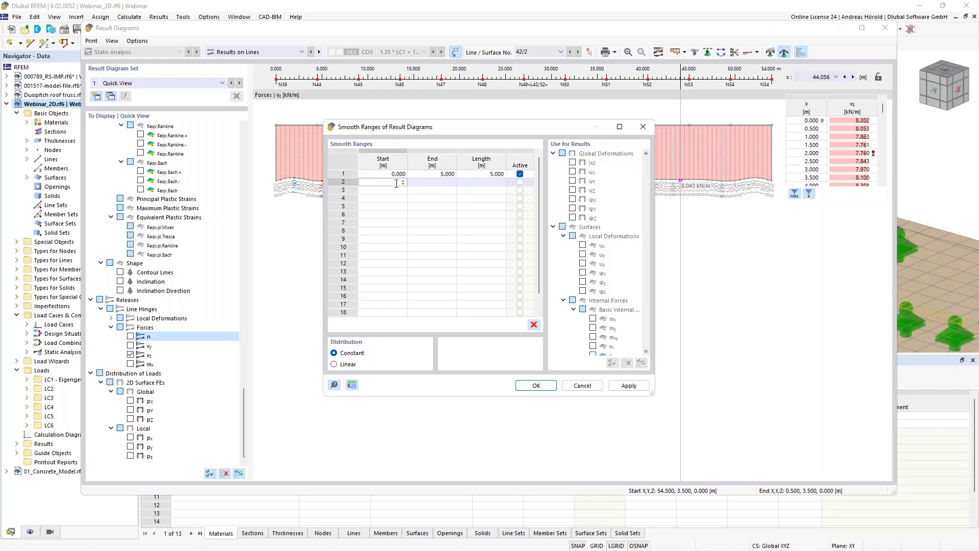
# Step: Add two more smooth ranges, one from 5 to 10 m and one from 10 to 15 m
pyautogui.click(447, 183)
pyautogui.write('10')
pyautogui.press('Return')
pyautogui.write('10')
pyautogui.click(438, 191)
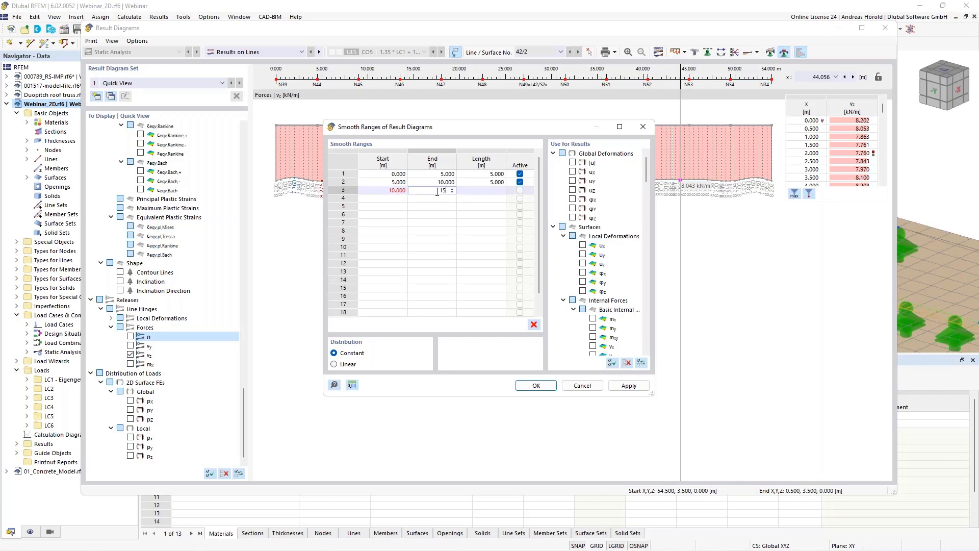
pyautogui.click(474, 191)
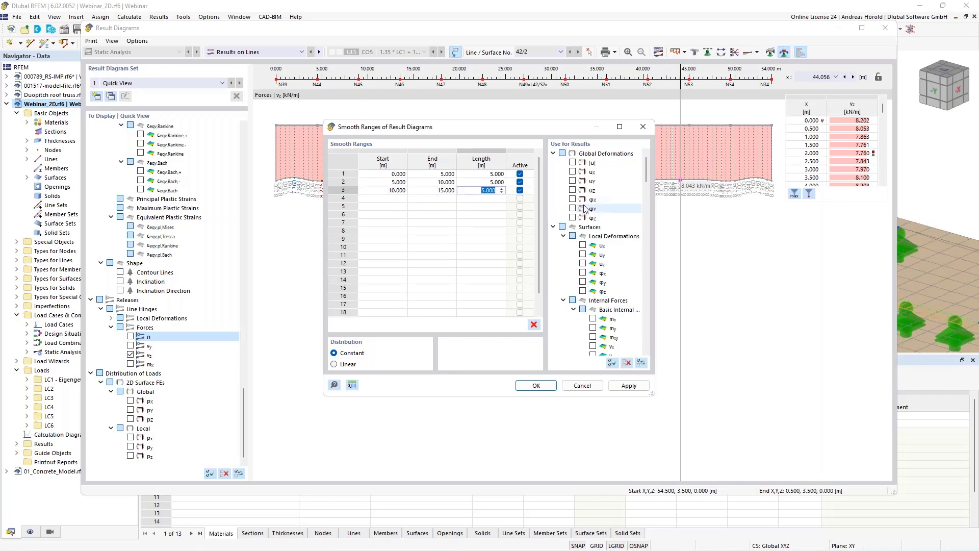
# Step: Apply the smooth ranges to the line hinge force vz and stretch the third range to a length of about 30.56 m
pyautogui.click(647, 172)
pyautogui.moveTo(646, 176); pyautogui.dragTo(666, 356)
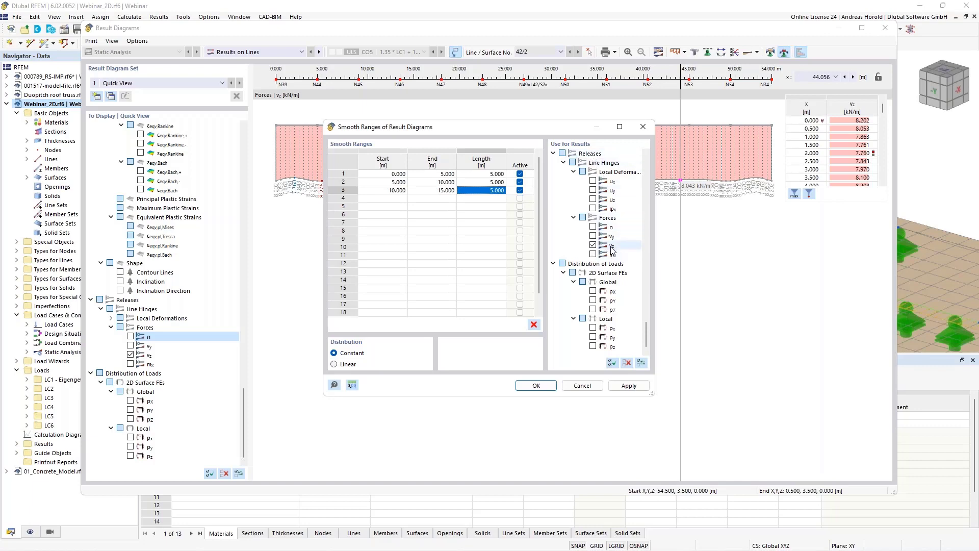
pyautogui.click(535, 388)
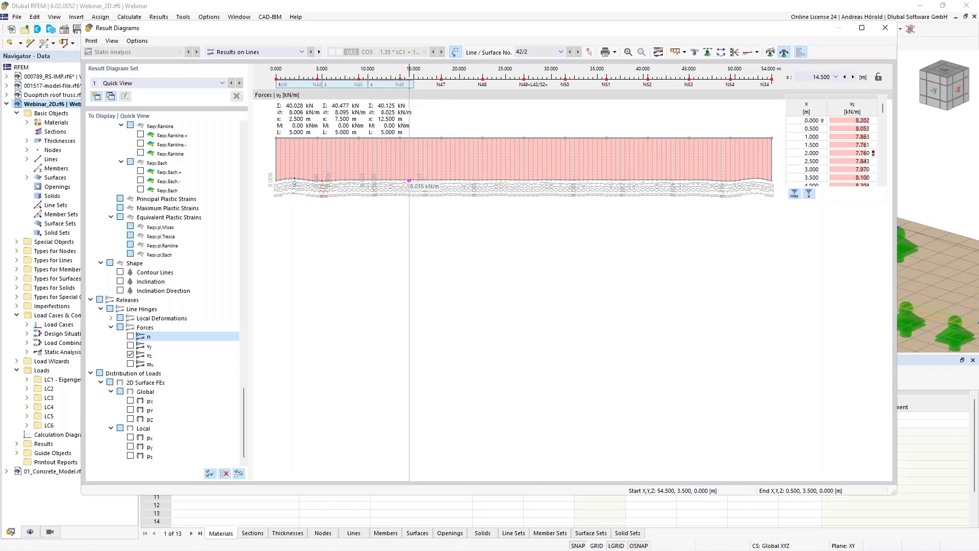
pyautogui.moveTo(367, 84); pyautogui.dragTo(643, 81)
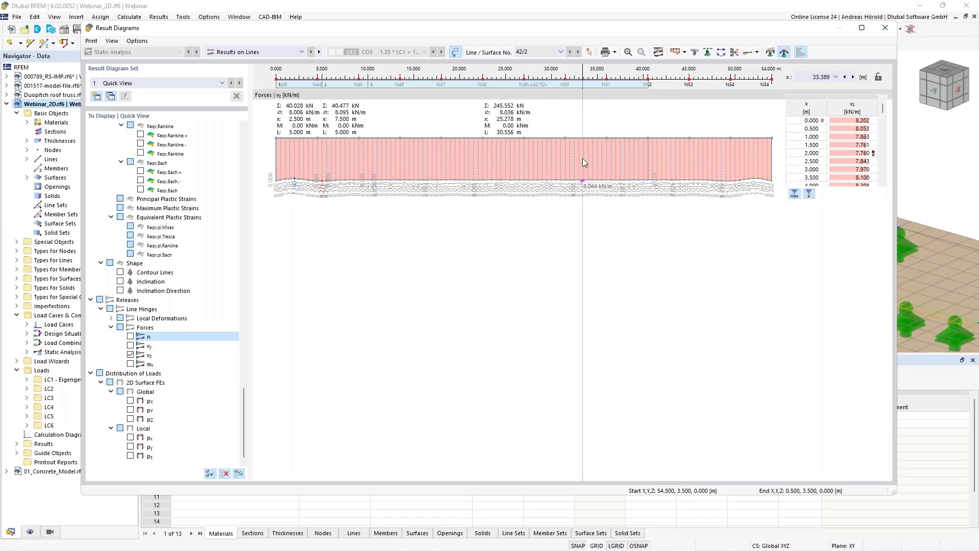
# Step: Look through the options for printing the diagram graphics, and close the result diagrams
pyautogui.click(615, 52)
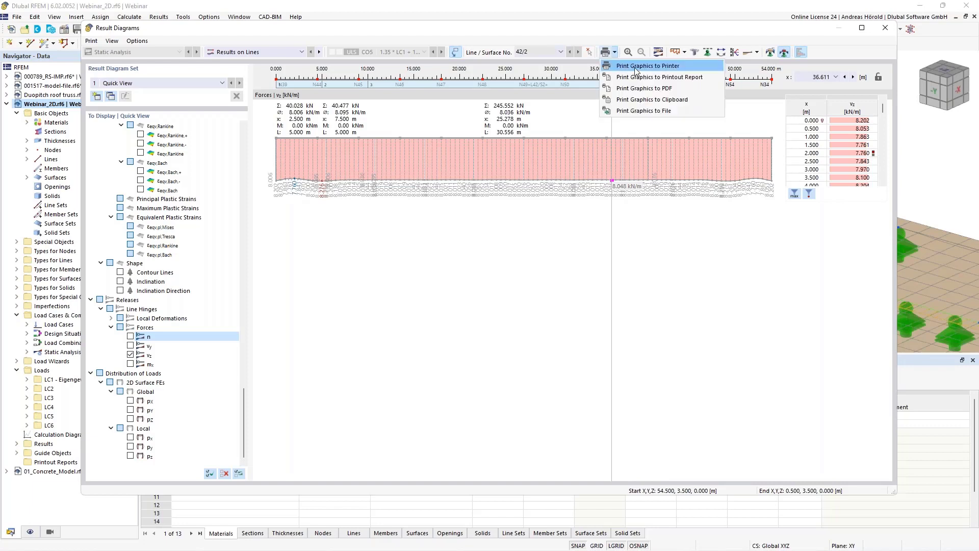
pyautogui.click(658, 125)
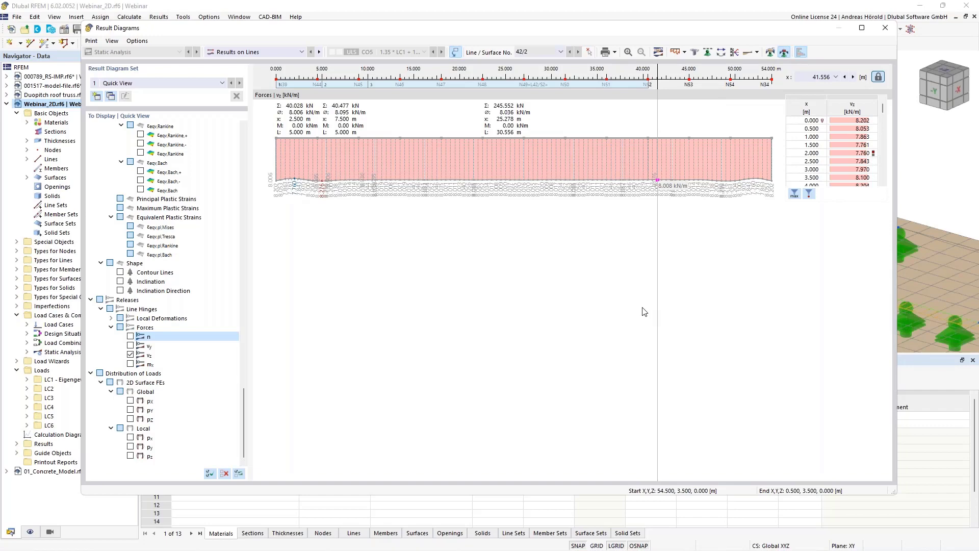
pyautogui.click(886, 29)
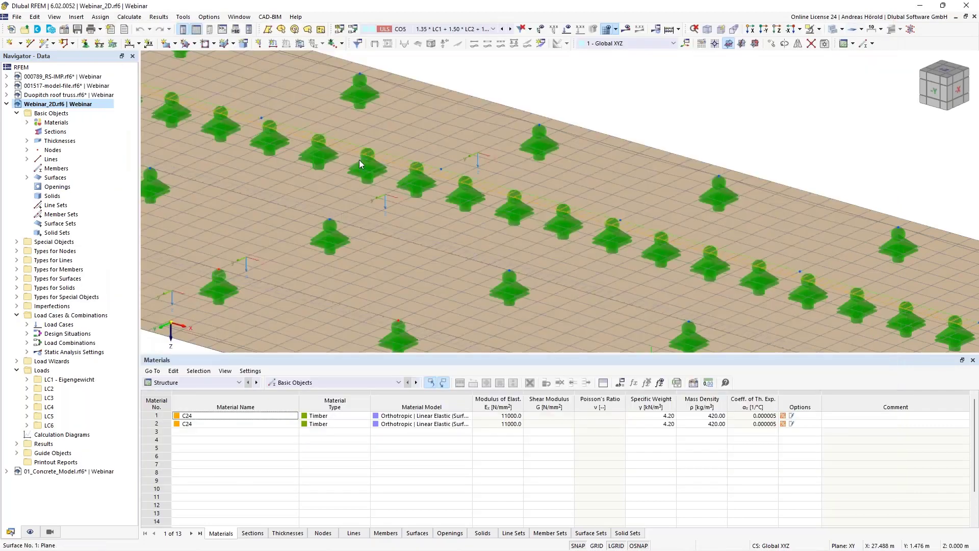
# Step: Collapse the Webinar_2D.rf6 data tree and activate the model 01_Concrete_Model.rf6
pyautogui.click(6, 103)
pyautogui.click(52, 113)
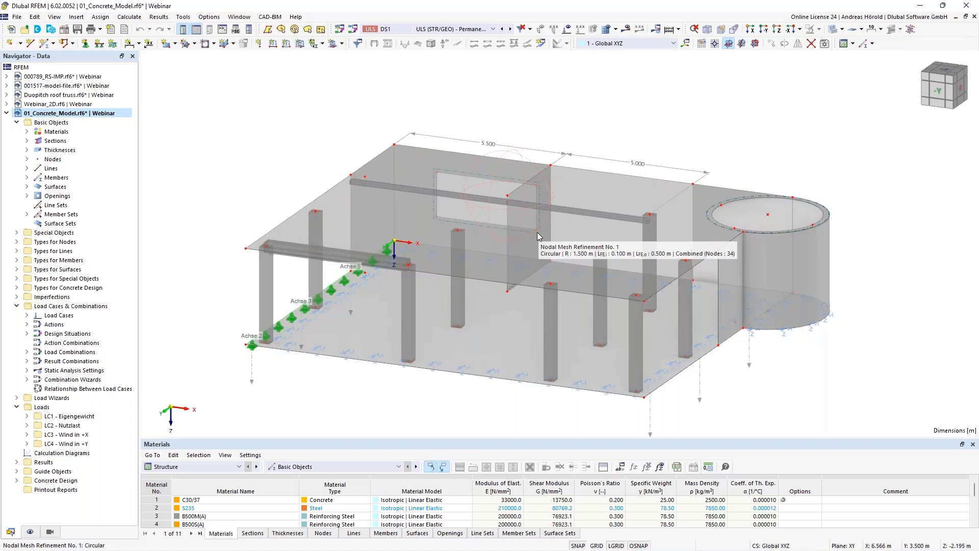
# Step: Inspect the rib flange widths of members 10 and 11 in turn, leaving both members unchanged
pyautogui.doubleClick(451, 195)
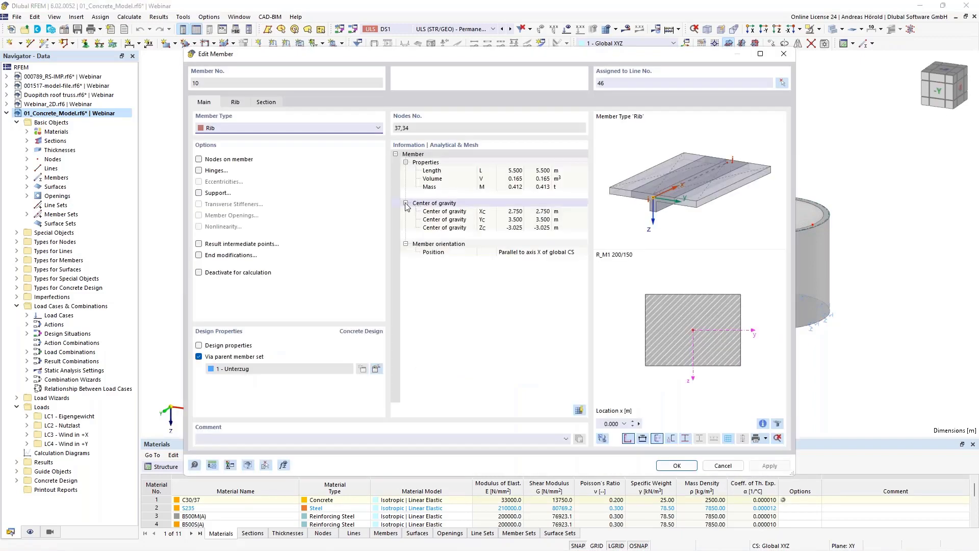
pyautogui.click(234, 103)
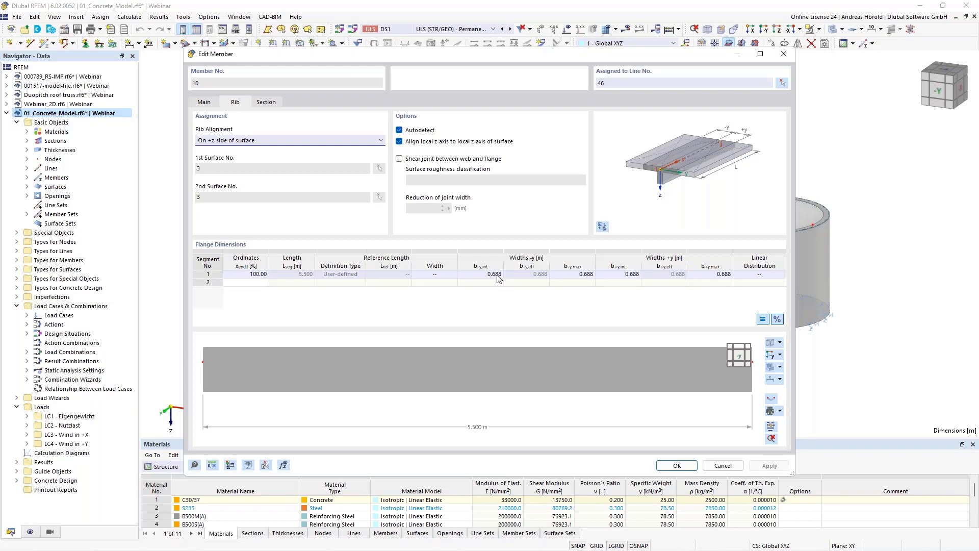
pyautogui.click(722, 465)
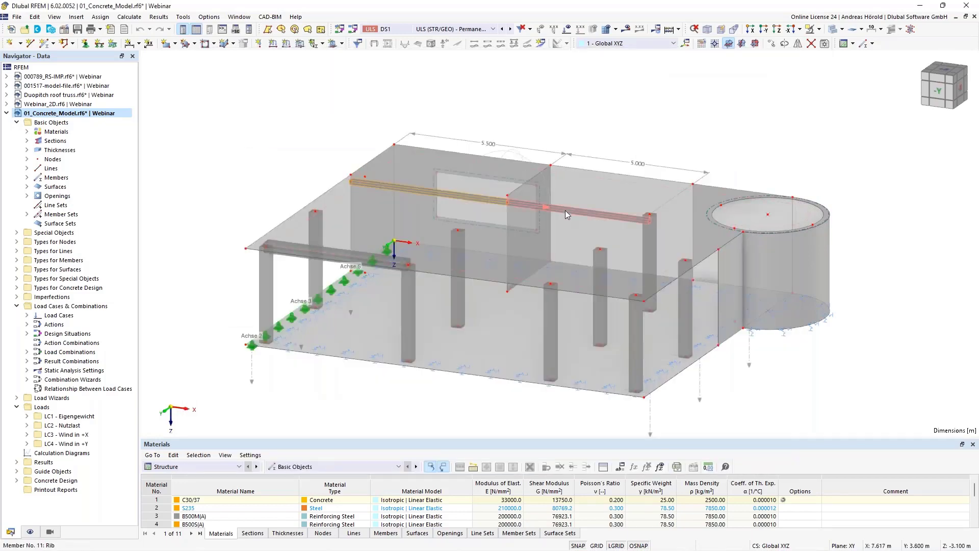
pyautogui.doubleClick(565, 210)
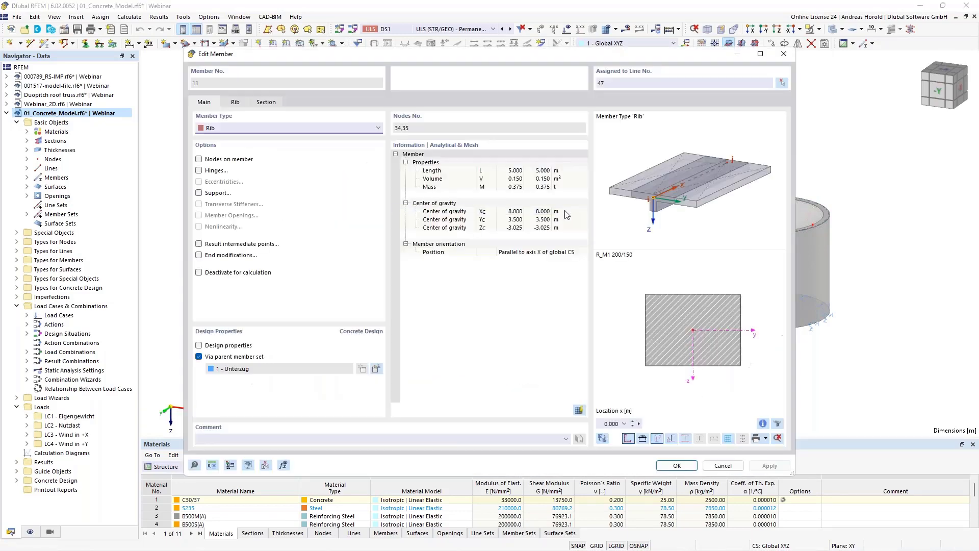
pyautogui.click(237, 104)
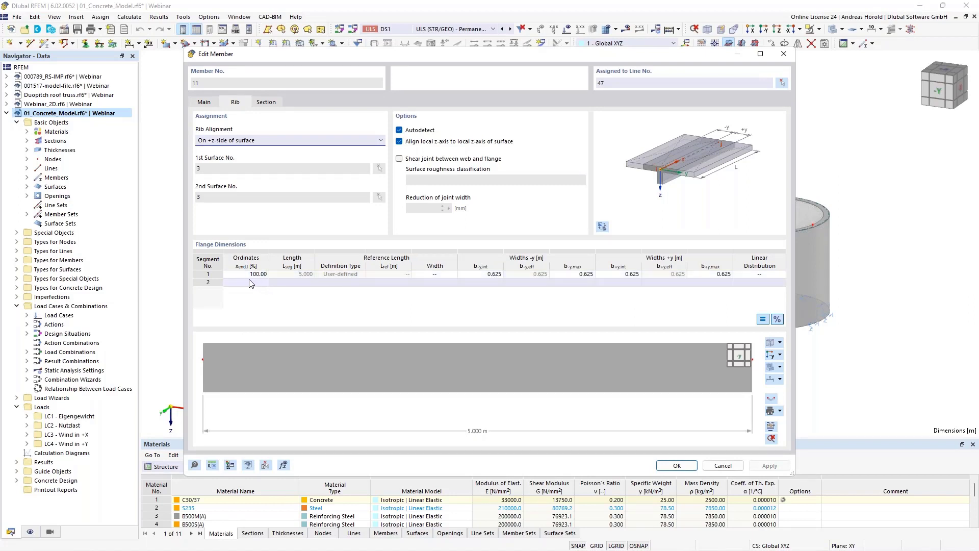
pyautogui.click(720, 466)
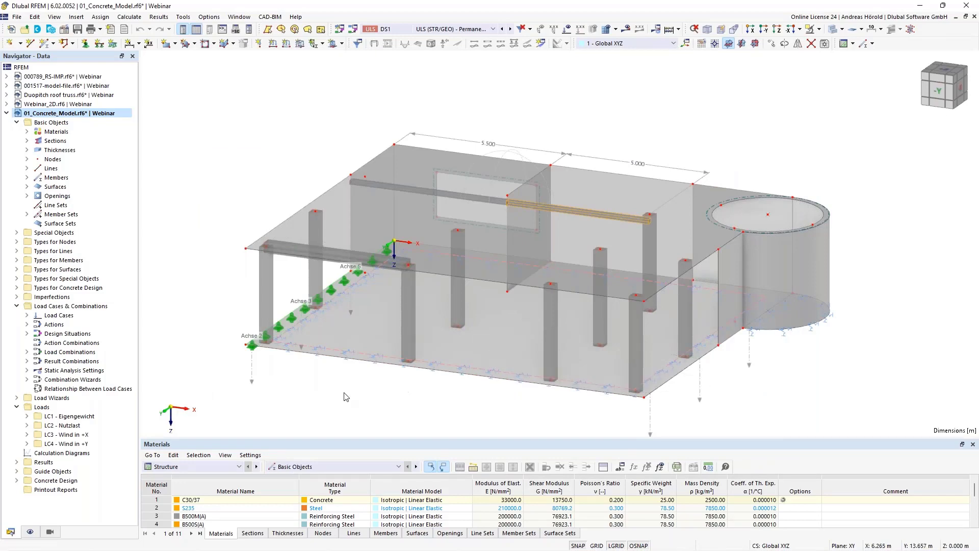
# Step: Open the rib's member set Unterzug for editing and inspect its concrete effective lengths, concrete cover, and XC1 durability definition
pyautogui.scroll(2, 462, 230)
pyautogui.scroll(5, 491, 240)
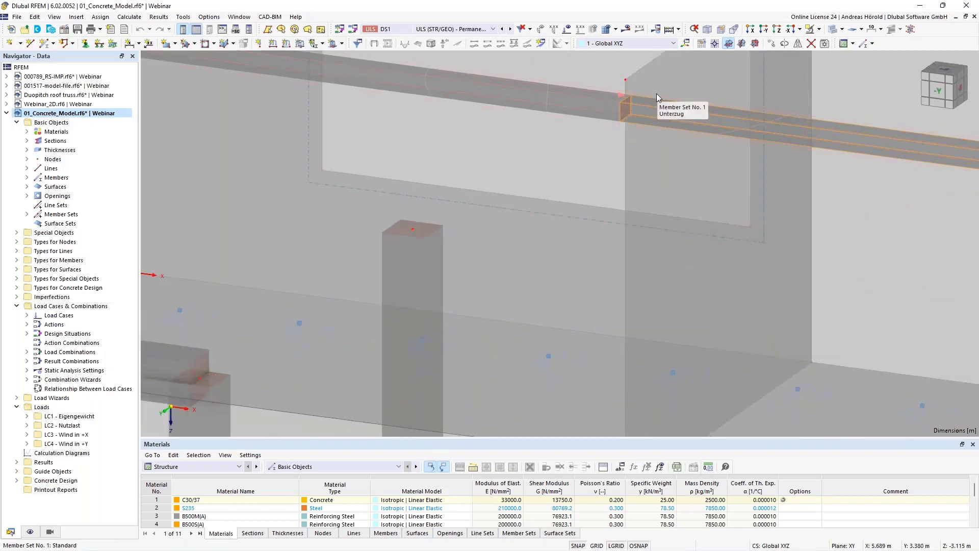
pyautogui.click(657, 93)
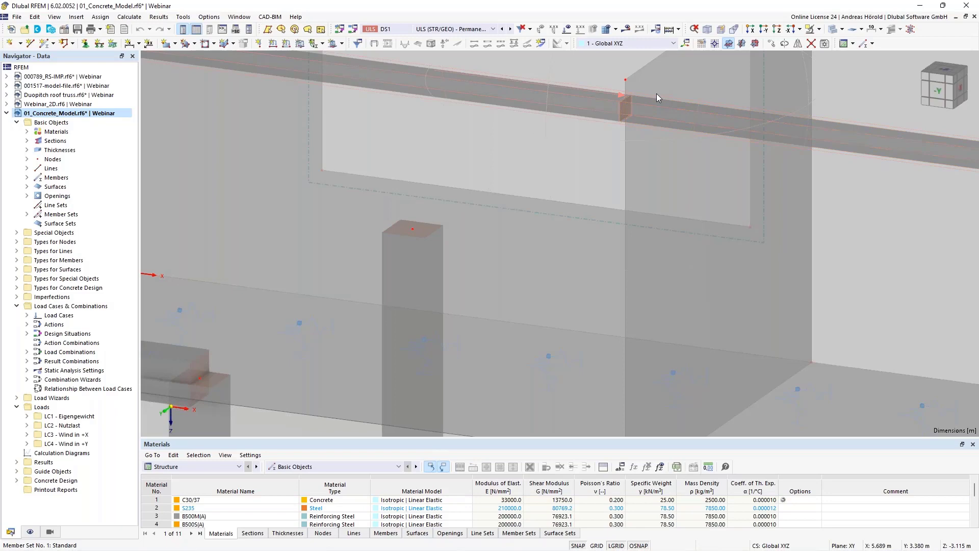
pyautogui.doubleClick(657, 93)
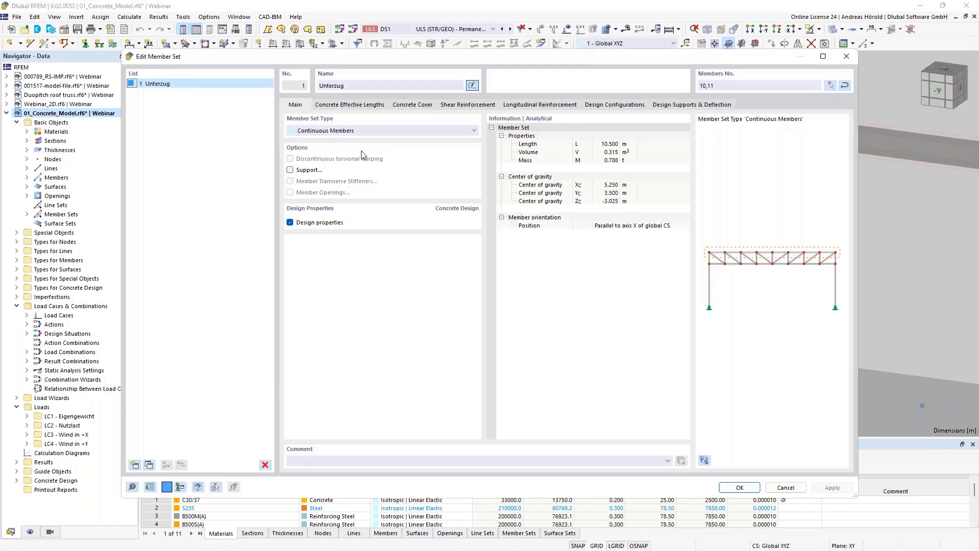
pyautogui.click(360, 105)
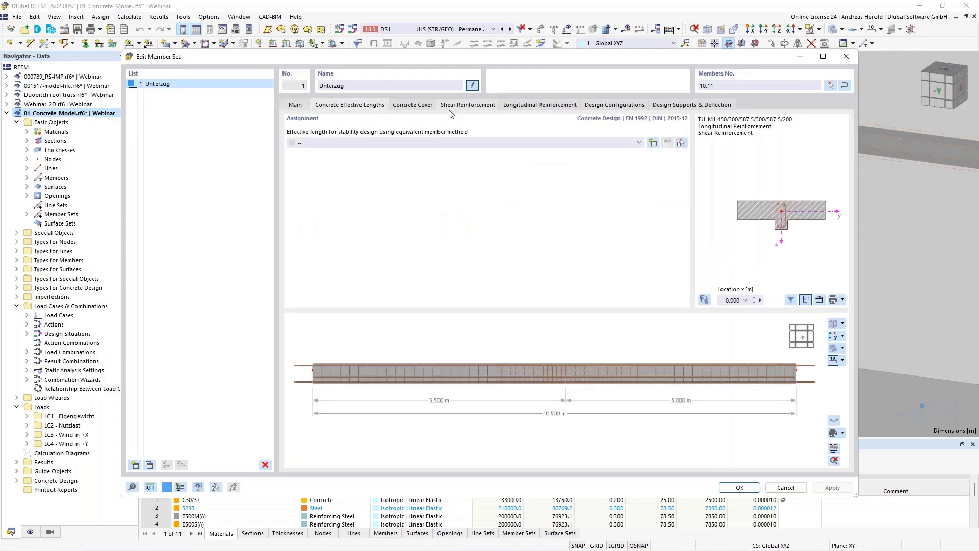
pyautogui.click(423, 106)
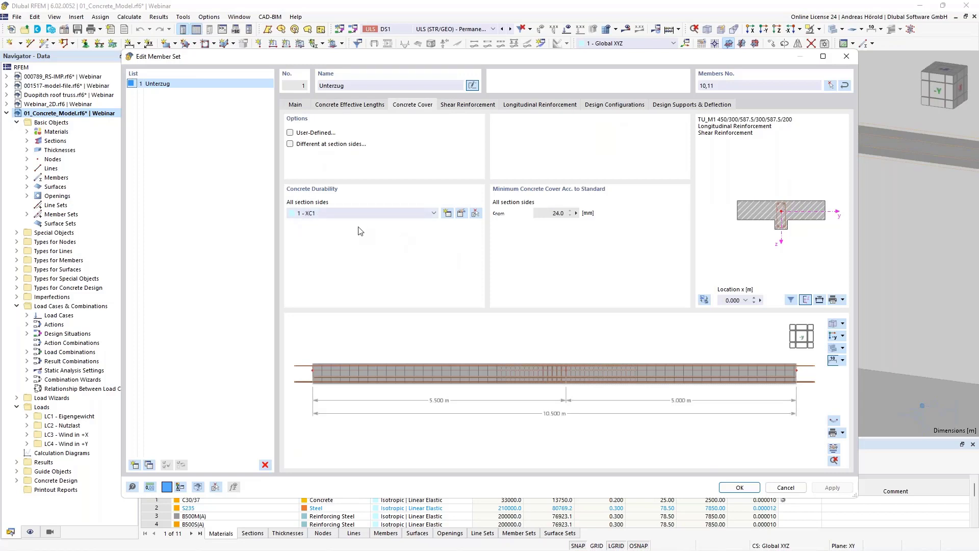
pyautogui.click(461, 213)
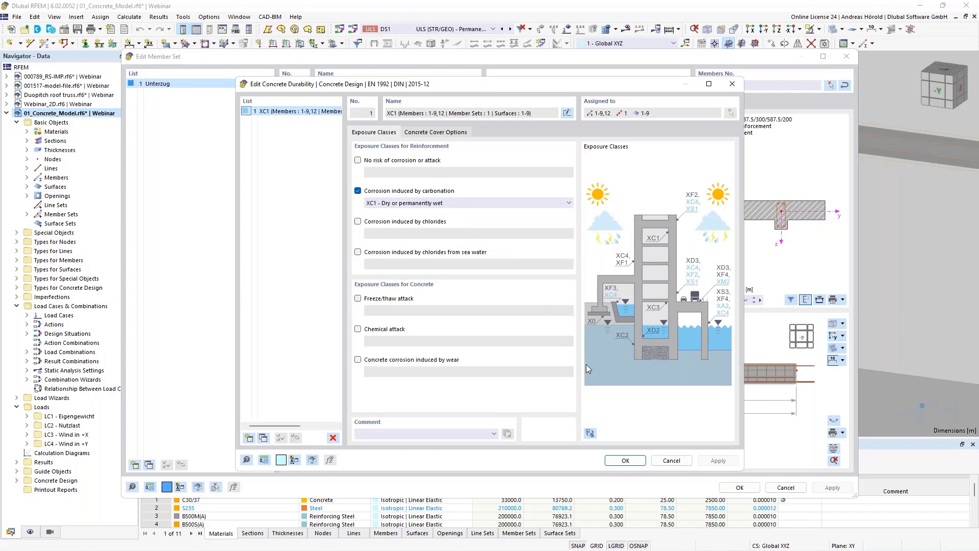
pyautogui.click(670, 461)
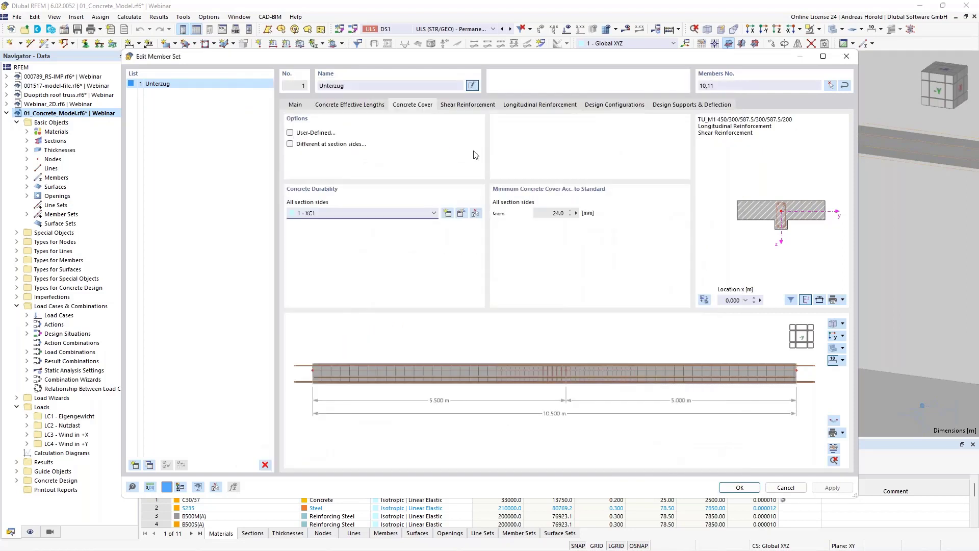
# Step: Review the stirrup parameters of the three shear reinforcement spans in the member set
pyautogui.click(462, 105)
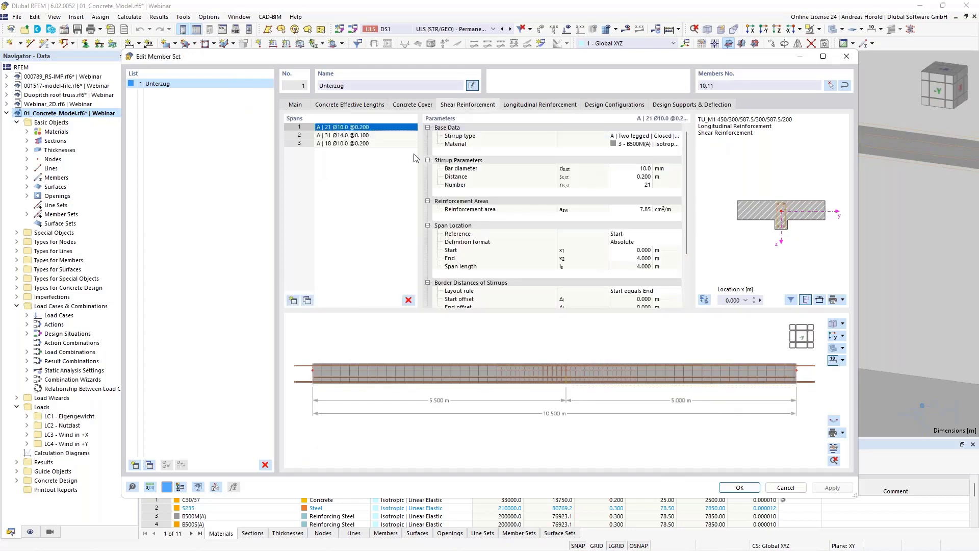
pyautogui.click(364, 136)
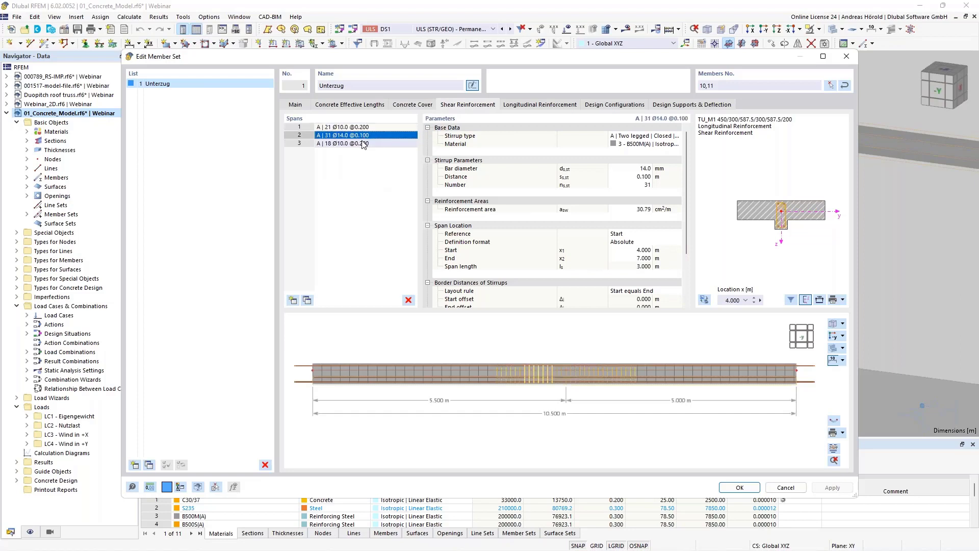
pyautogui.click(364, 143)
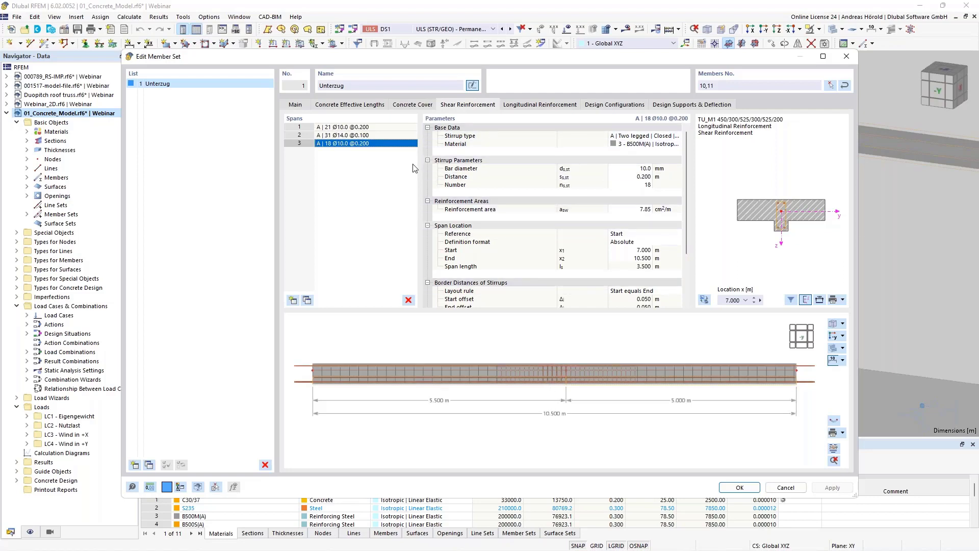
pyautogui.click(378, 135)
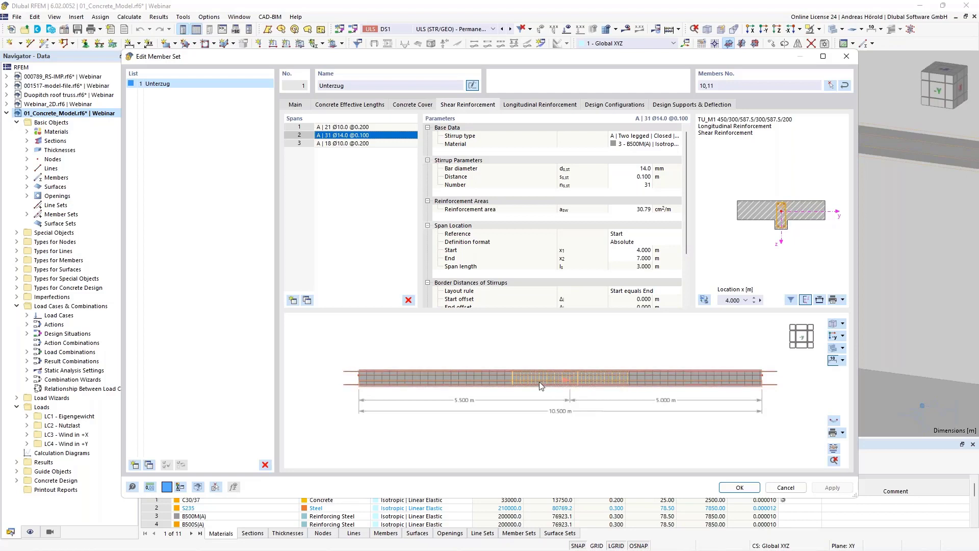
# Step: Examine the stirrup layout of the first and third spans along the full length of the member set preview
pyautogui.scroll(2, 405, 381)
pyautogui.scroll(2, 405, 381)
pyautogui.click(351, 127)
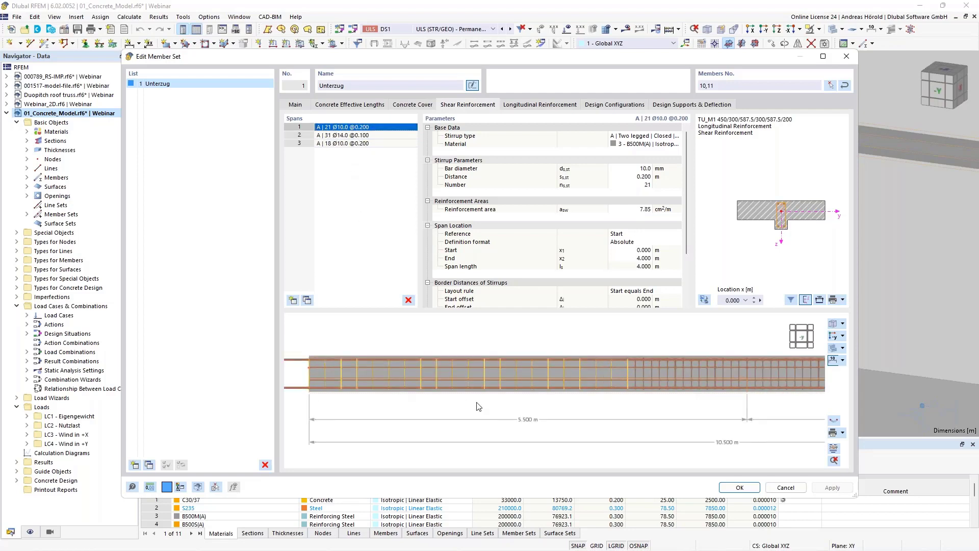
pyautogui.scroll(-3, 475, 403)
pyautogui.moveTo(665, 435); pyautogui.dragTo(520, 424, button='middle')
pyautogui.scroll(2, 755, 419)
pyautogui.click(368, 143)
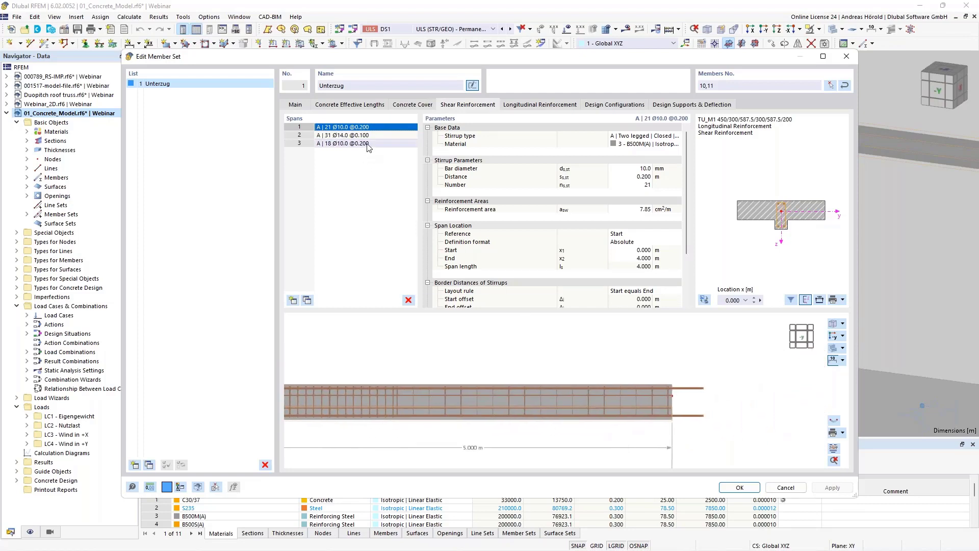
pyautogui.scroll(-3, 480, 464)
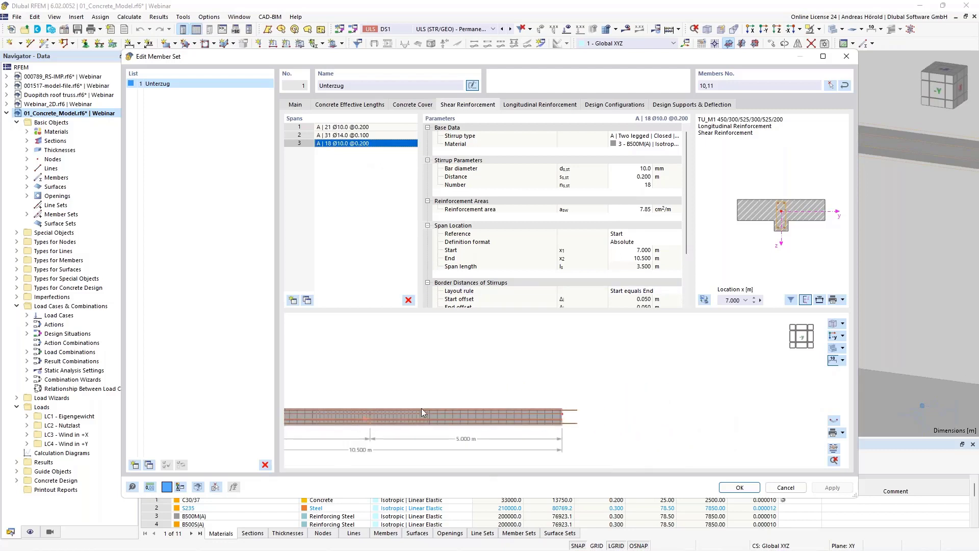
pyautogui.moveTo(557, 372); pyautogui.dragTo(612, 380, button='middle')
pyautogui.scroll(1, 593, 387)
# Step: Review the longitudinal reinforcement of the member set and how its bars run across both ribs
pyautogui.click(524, 105)
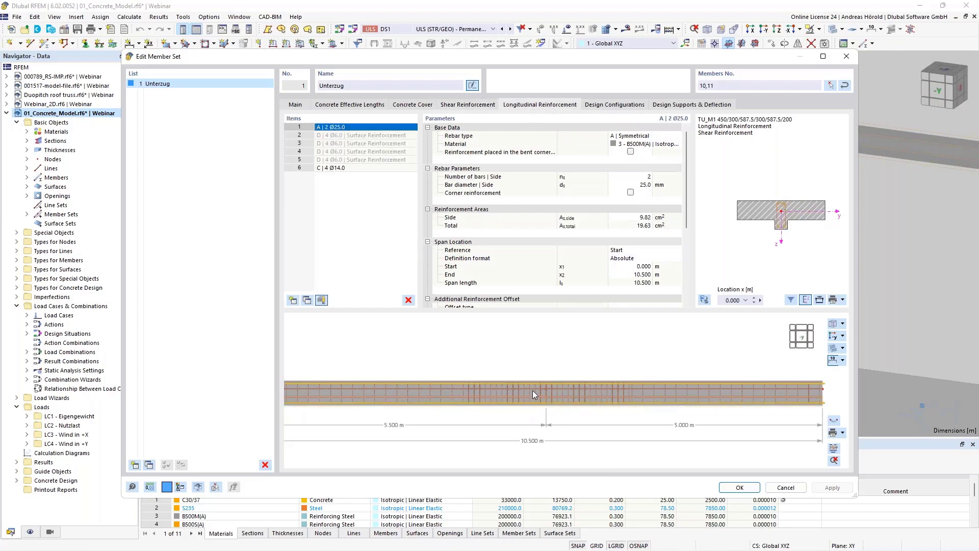
pyautogui.scroll(-1, 422, 391)
pyautogui.scroll(-1, 460, 376)
pyautogui.scroll(1, 462, 375)
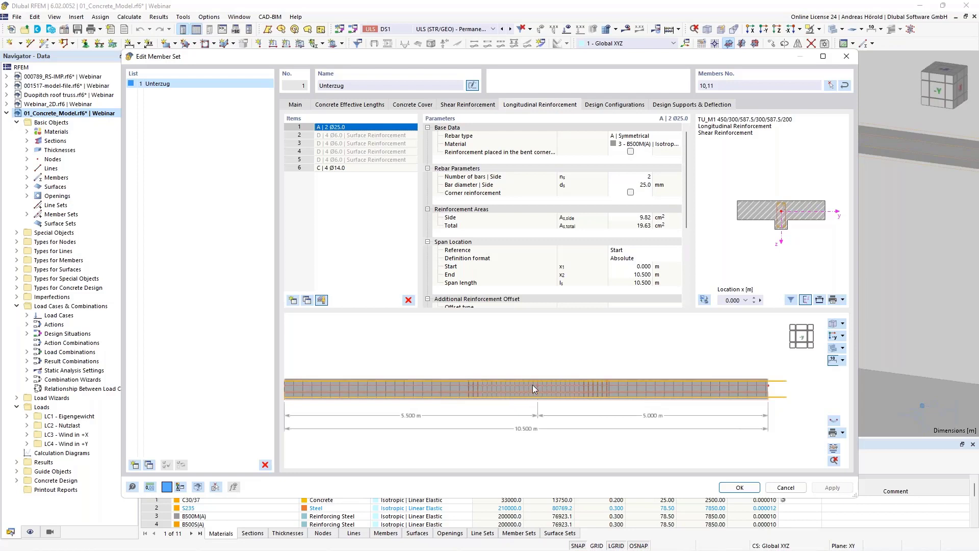
pyautogui.scroll(-1, 525, 379)
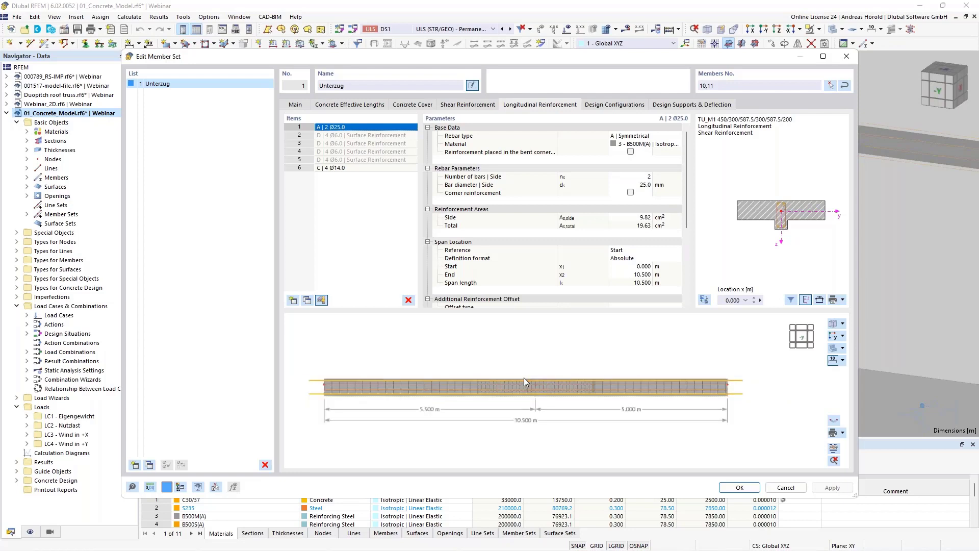
pyautogui.click(737, 385)
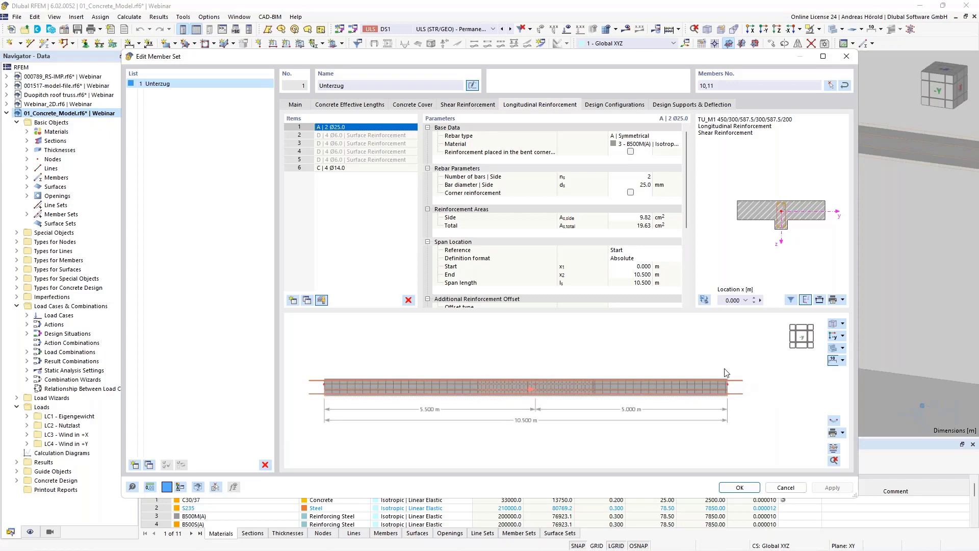
# Step: Review the member set's design configurations and its design supports and deflection settings, and close the member set dialog
pyautogui.click(621, 105)
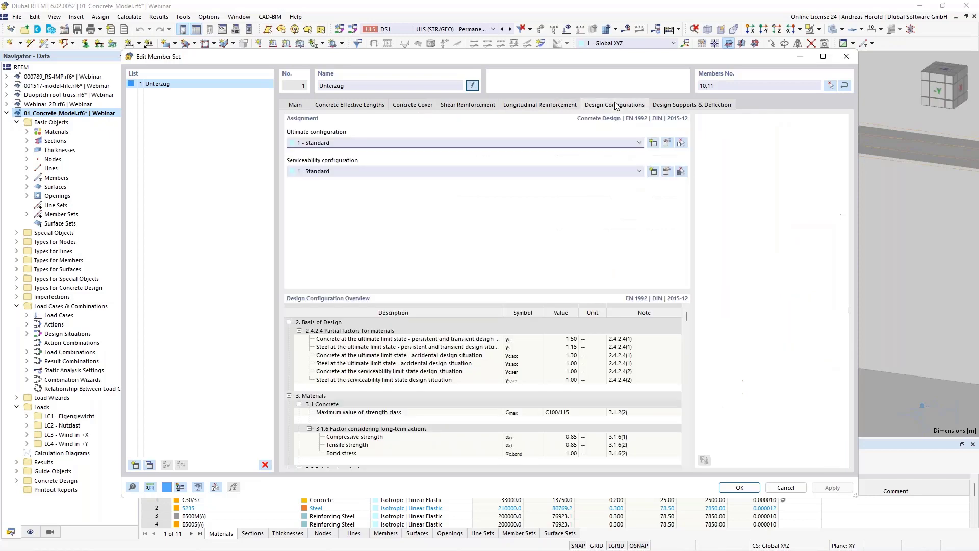
pyautogui.click(679, 105)
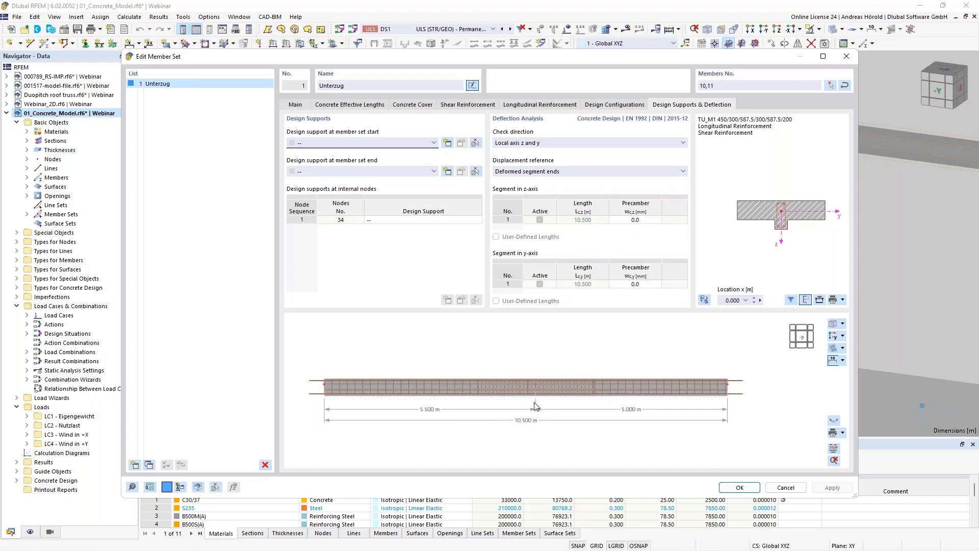
pyautogui.click(740, 487)
# Step: Turn on the display of member reinforcement under the types for concrete design for the whole model
pyautogui.scroll(-2, 381, 234)
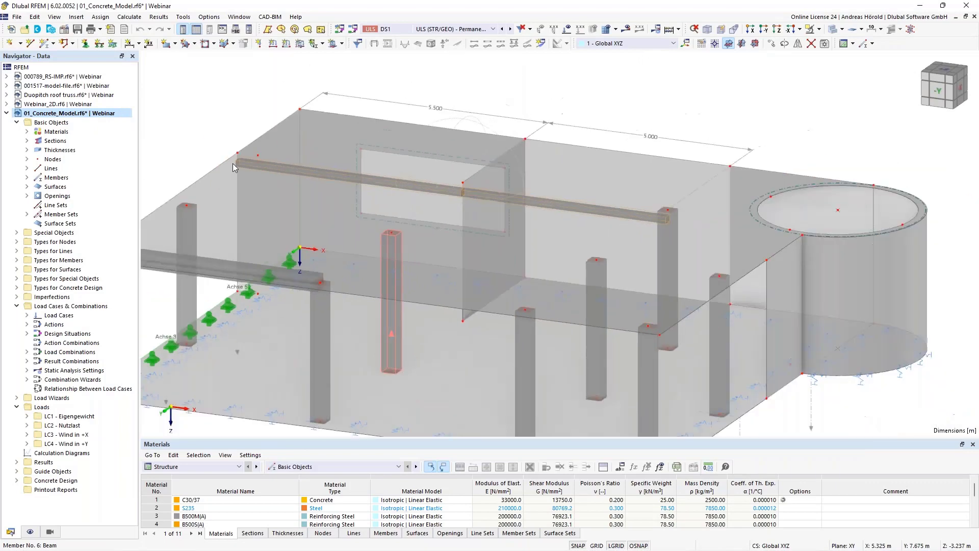
pyautogui.click(30, 532)
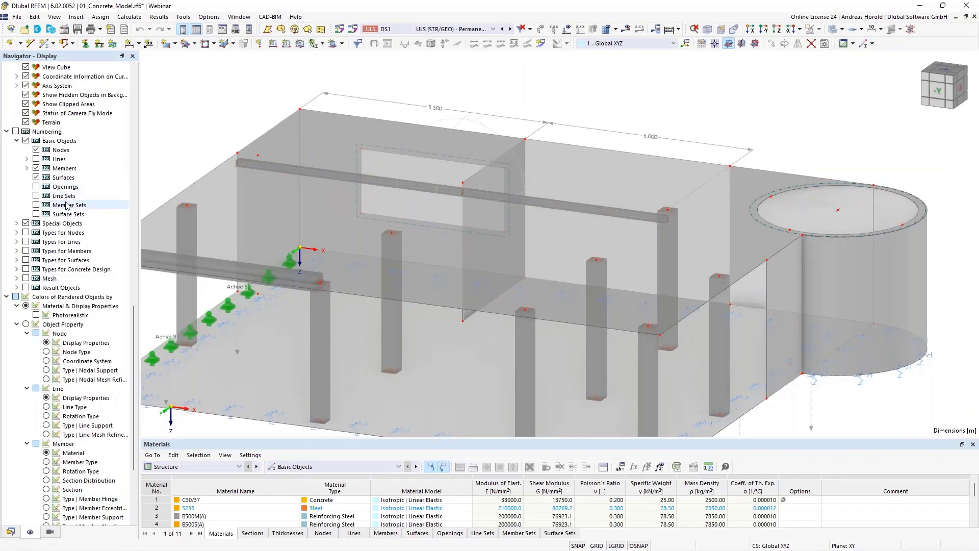
pyautogui.scroll(-15, 67, 202)
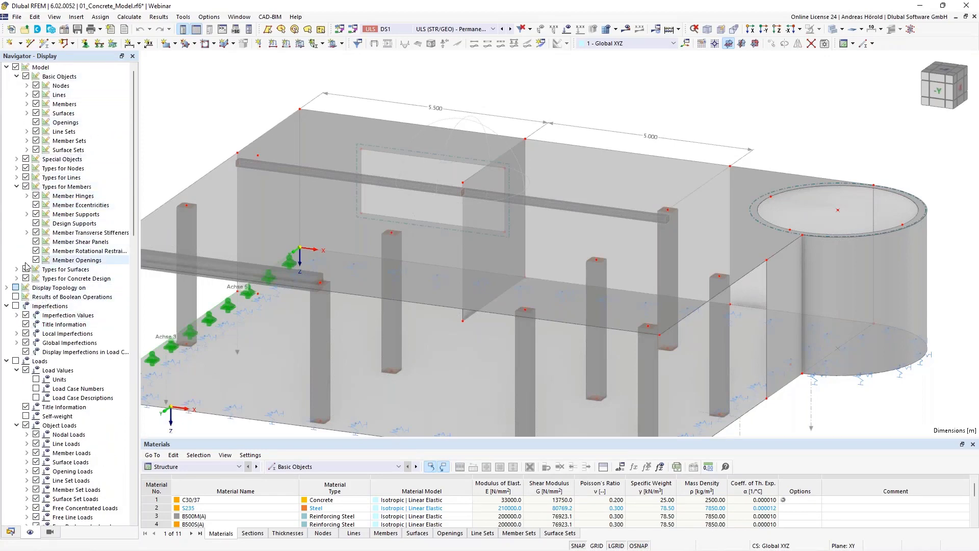
pyautogui.click(17, 278)
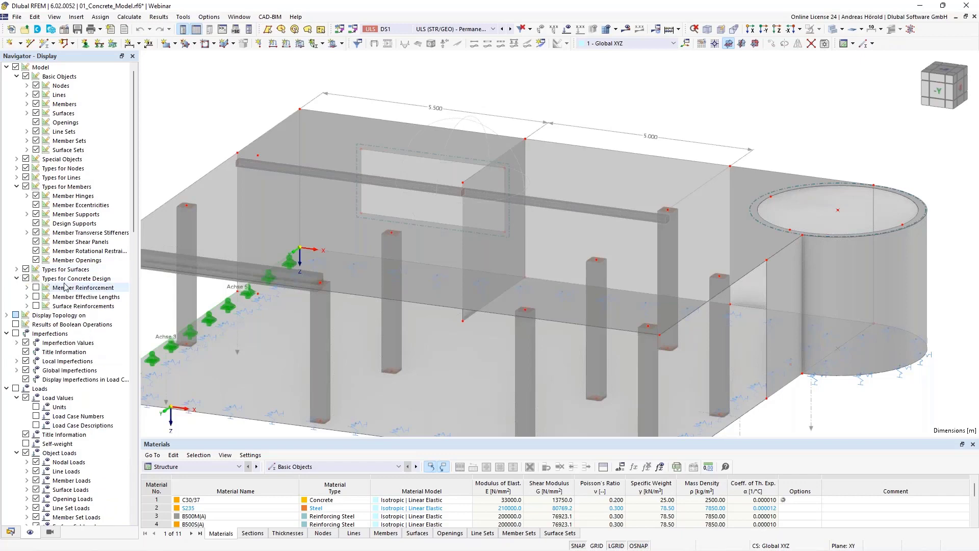
pyautogui.click(35, 288)
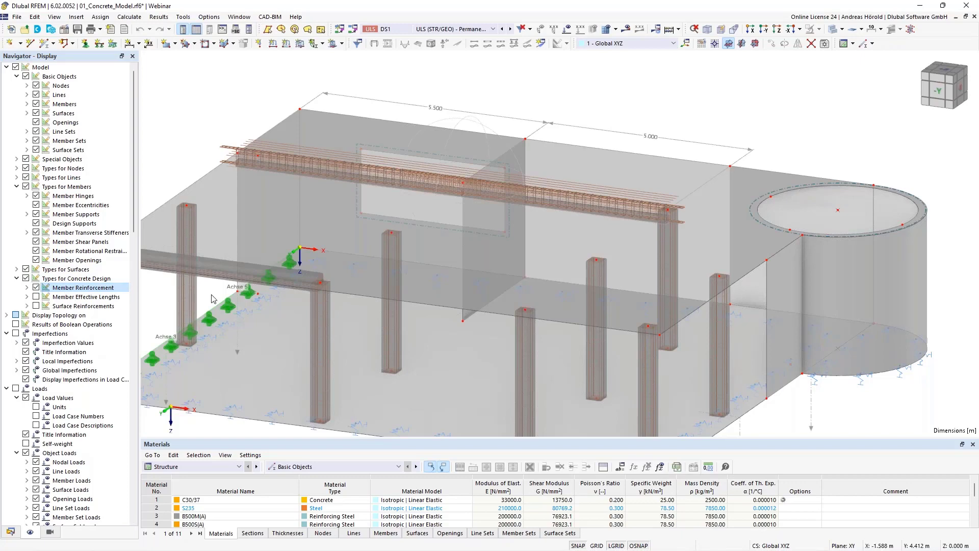
pyautogui.scroll(-2, 232, 321)
pyautogui.moveTo(233, 322); pyautogui.dragTo(303, 284, button='middle')
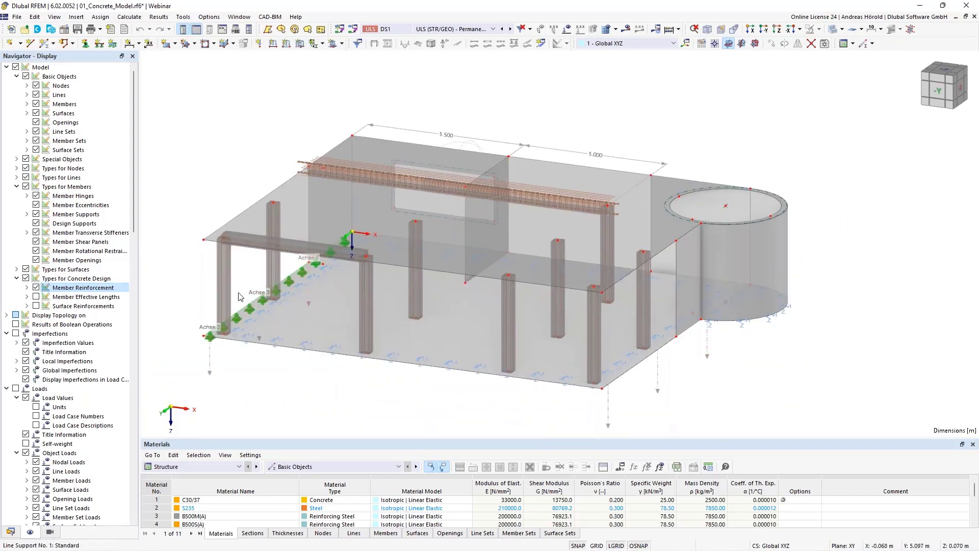
# Step: Turn on the display of surface reinforcements and examine the slab reinforcement together with the rib's bars and stirrups
pyautogui.click(35, 306)
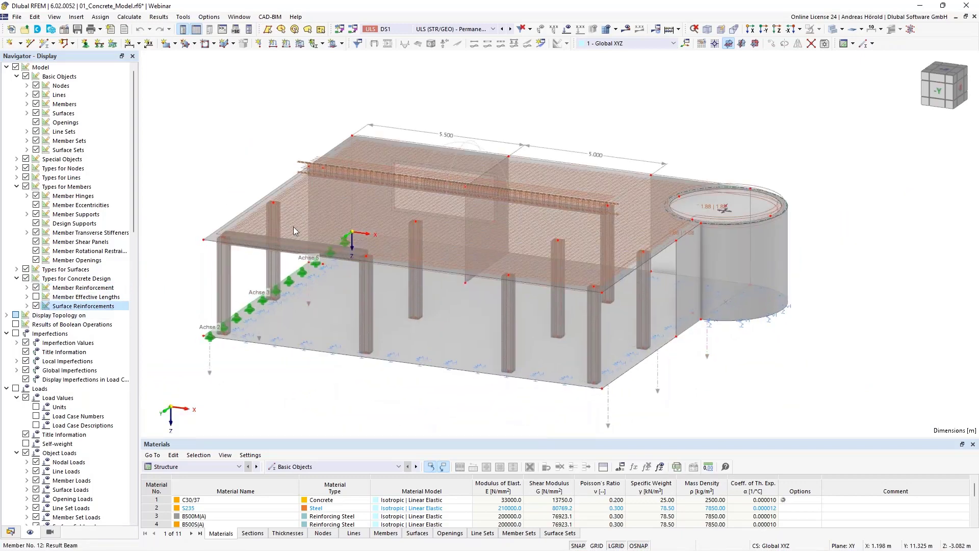
pyautogui.scroll(6, 322, 165)
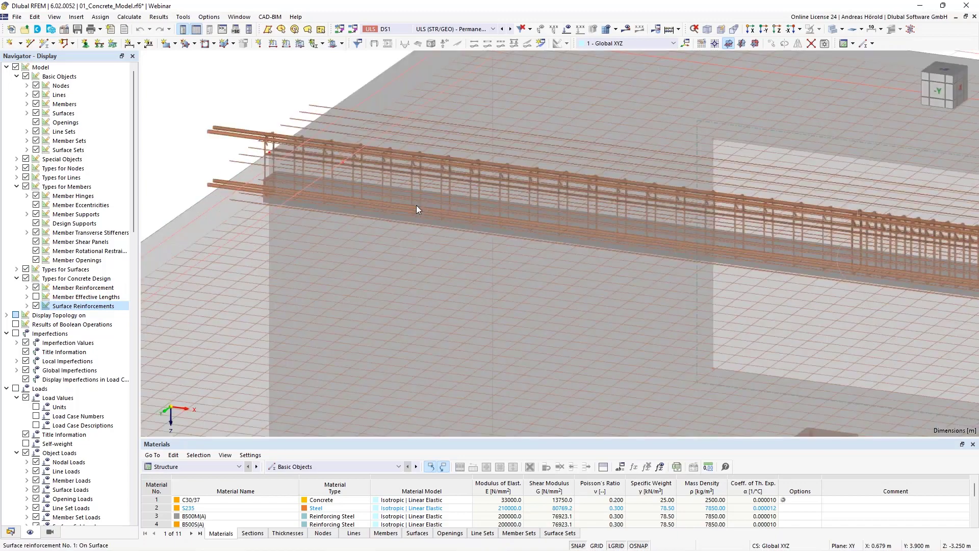
pyautogui.scroll(-4, 477, 231)
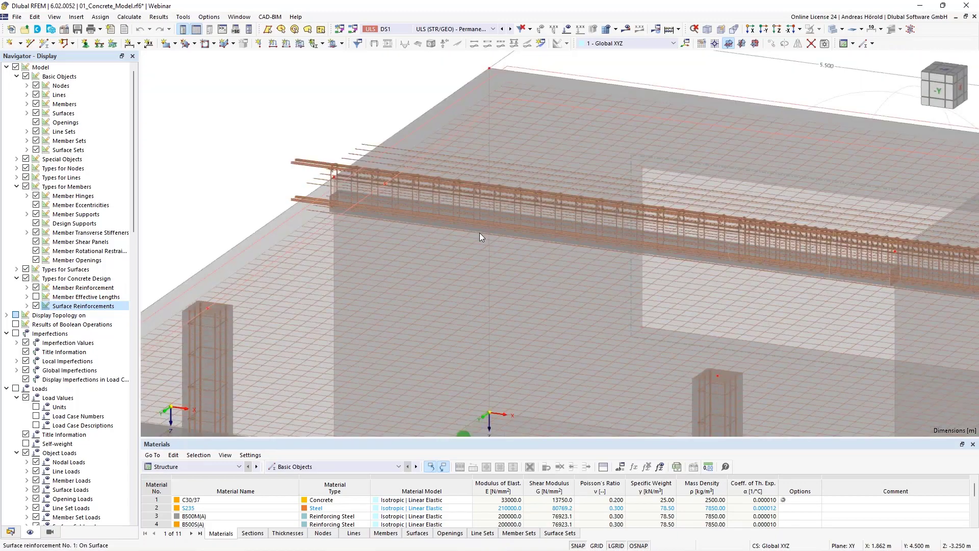
pyautogui.moveTo(479, 232); pyautogui.dragTo(465, 242, button='middle')
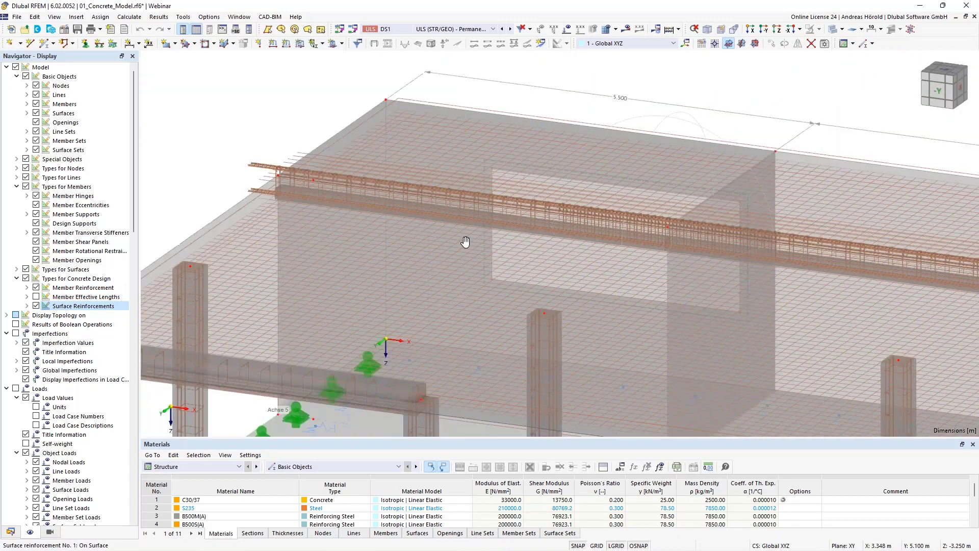
pyautogui.scroll(-2, 494, 265)
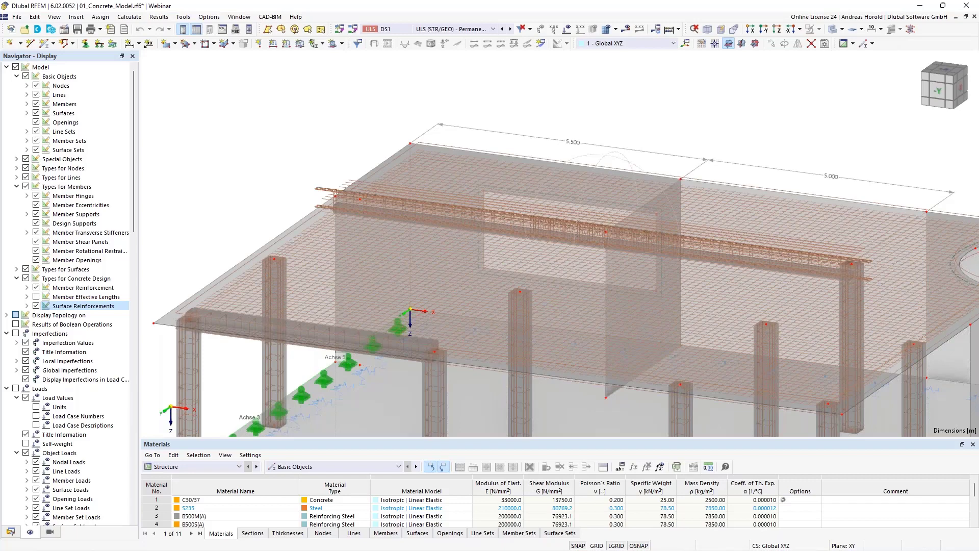
# Step: Switch to the web browser, return from the OpenGL FAQ to the Dlubal webinar page, and find its downloads and links
pyautogui.hotkey('alt', 'Tab')
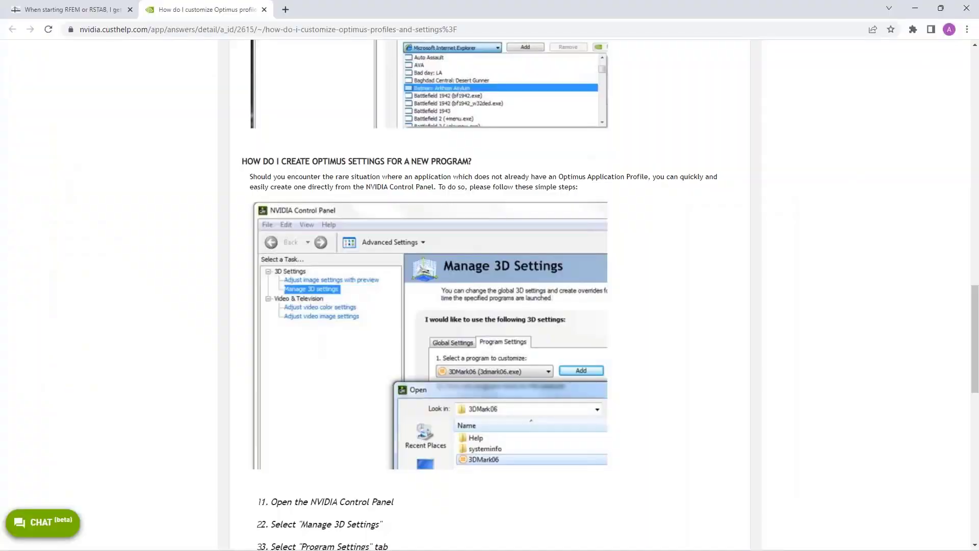
pyautogui.click(74, 9)
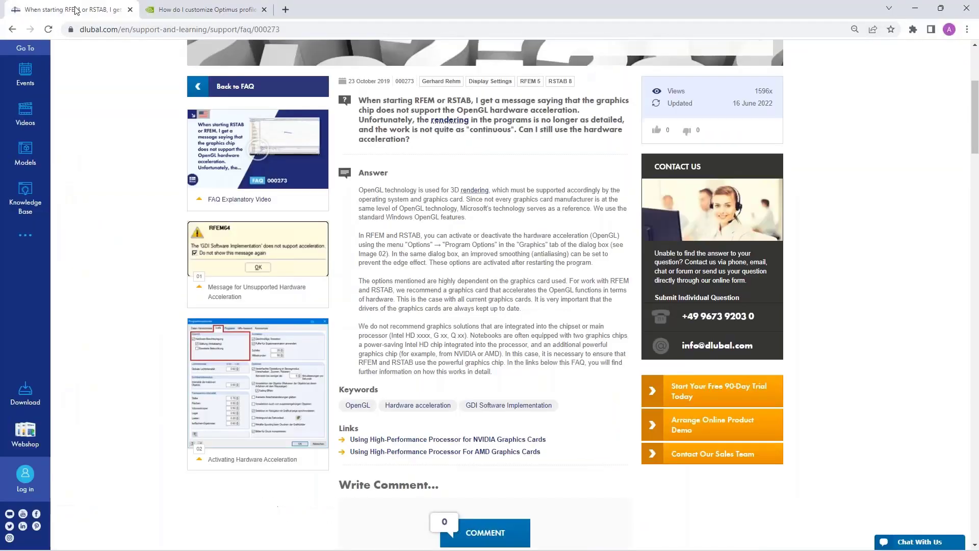
pyautogui.scroll(5, 432, 278)
pyautogui.hotkey('alt', 'Left')
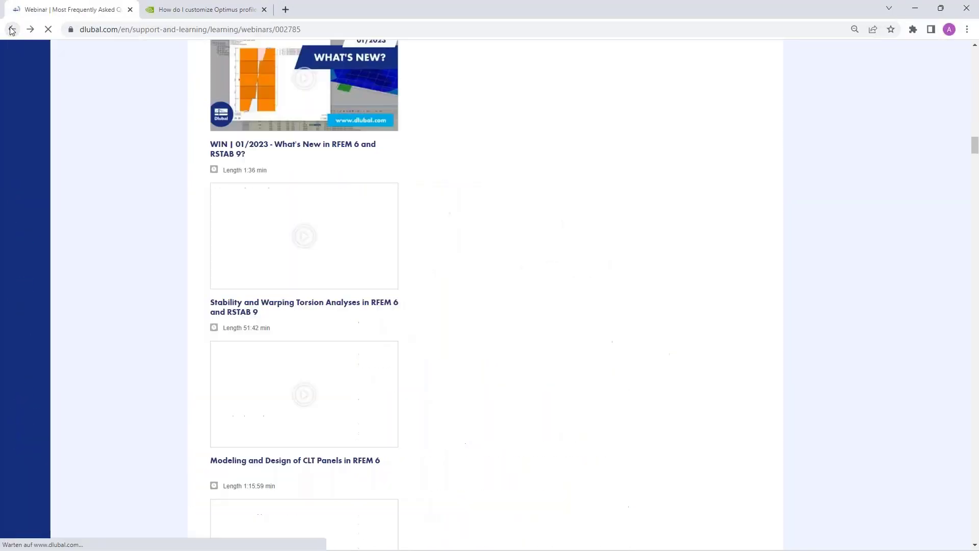
pyautogui.scroll(20, 415, 281)
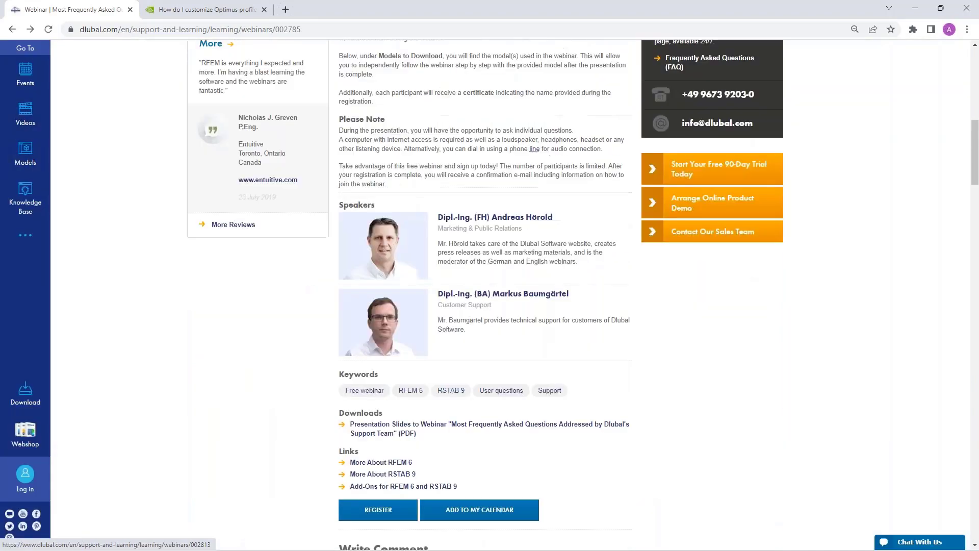
# Step: Review the rest of the webinar page and open the website's Free Full Trial Version page
pyautogui.scroll(-4, 511, 483)
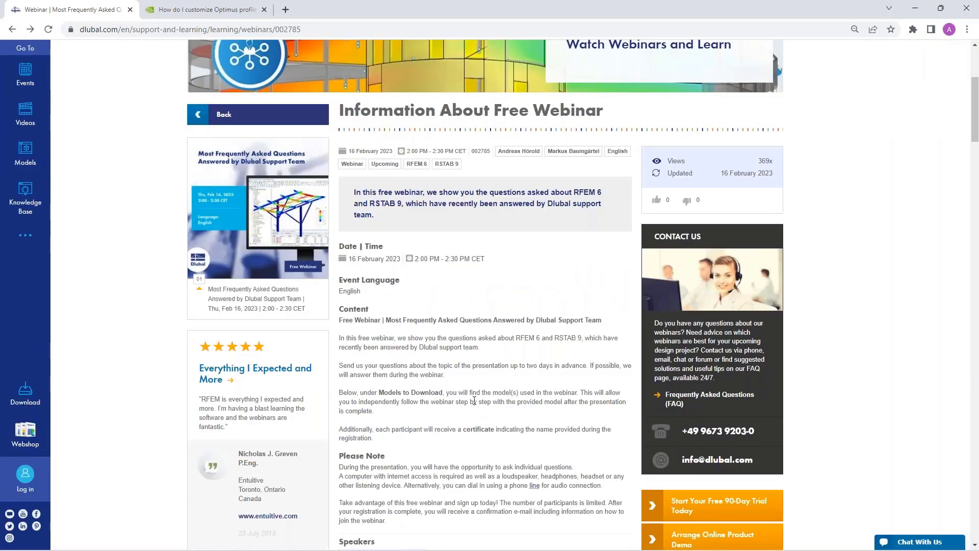
pyautogui.scroll(4, 473, 392)
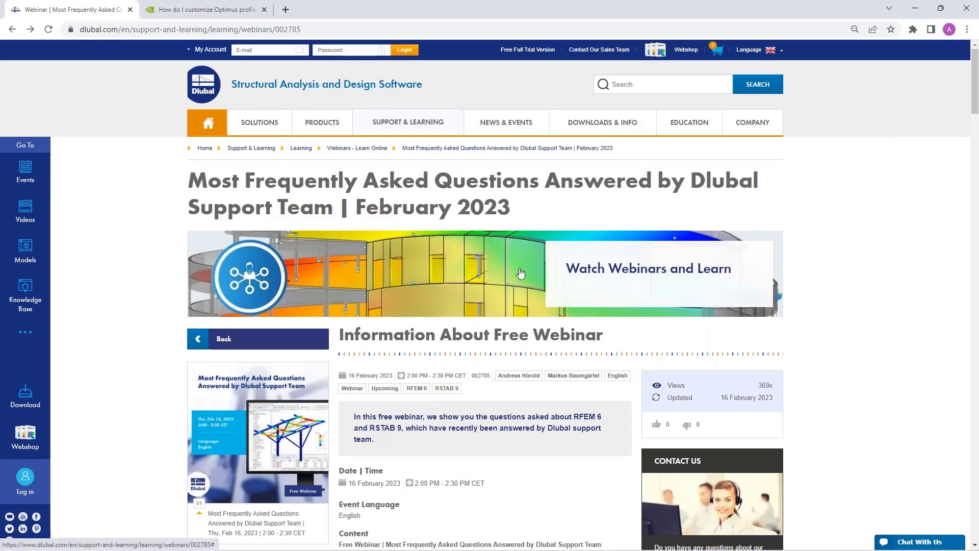
pyautogui.click(525, 51)
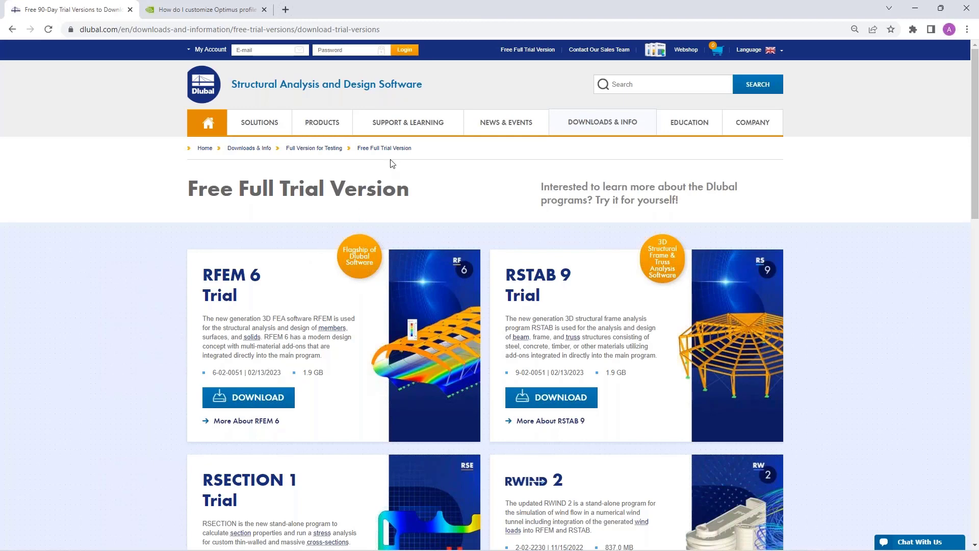
# Step: Open the Contact Our Sales Team page under Support & Learning and examine the contact form's request types and contact detail fields
pyautogui.moveTo(407, 131)
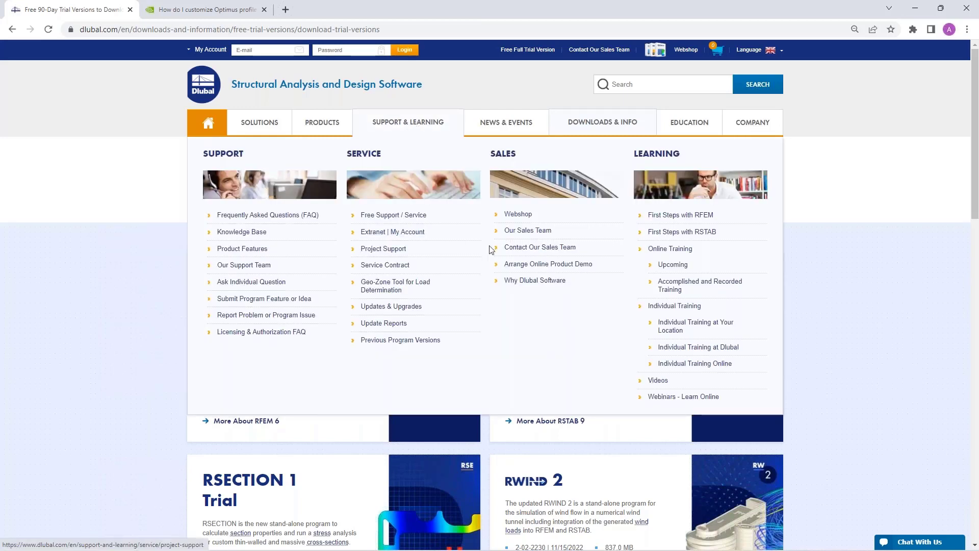
pyautogui.click(541, 248)
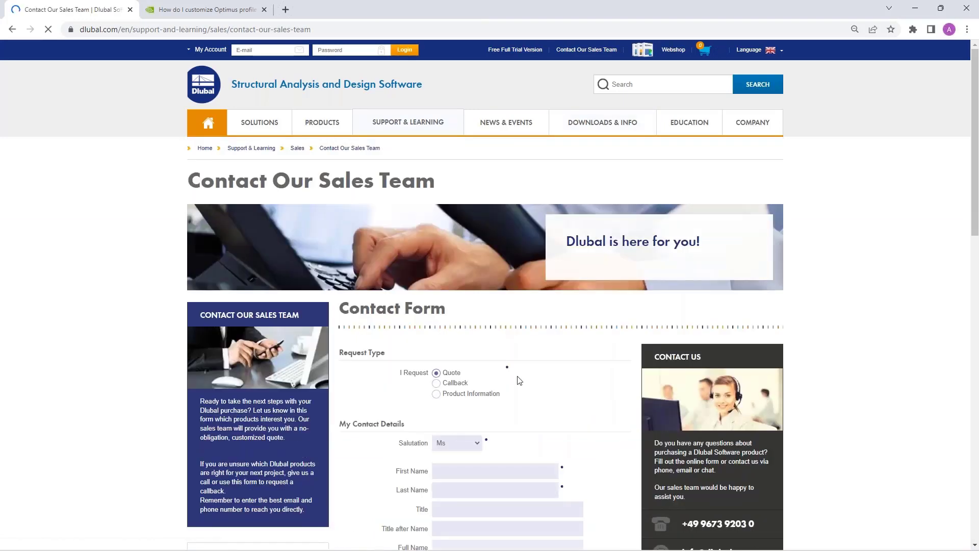
pyautogui.scroll(-8, 519, 380)
pyautogui.scroll(-7, 511, 411)
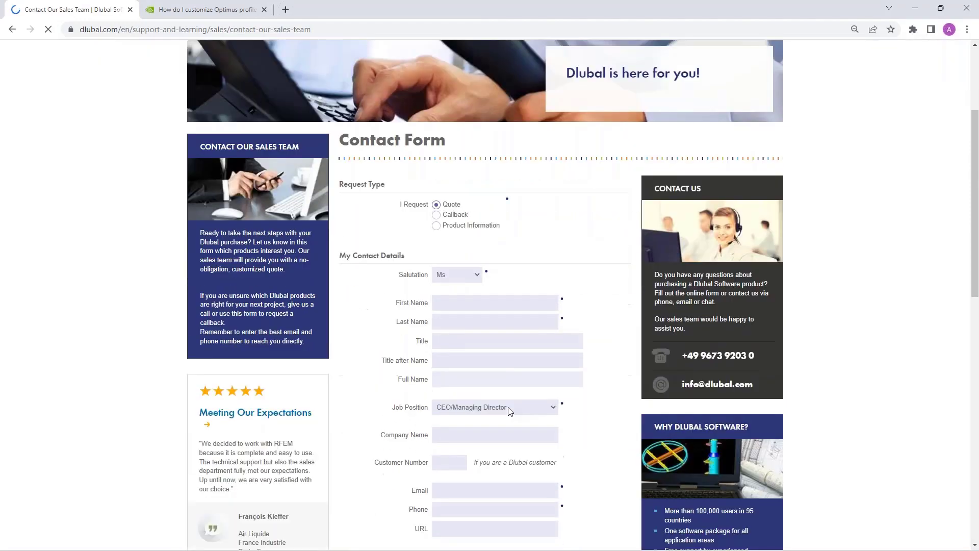